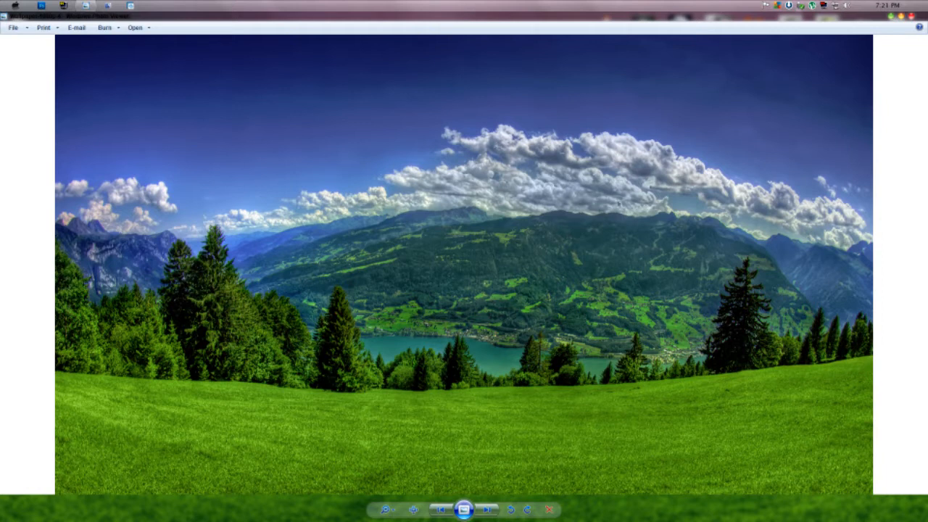
Close the full-screen previews of the original mountain wallpaper and the finished active_universe artwork
left_click(911, 16)
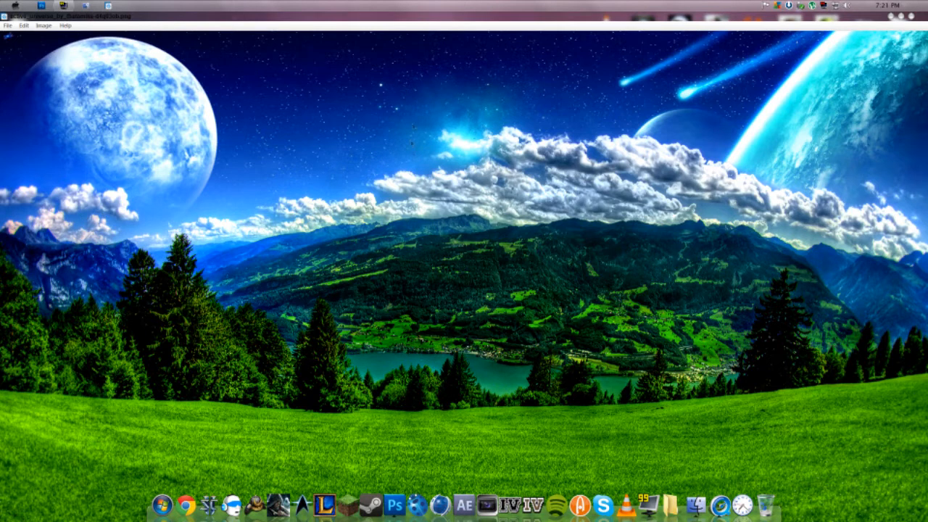
left_click(464, 140)
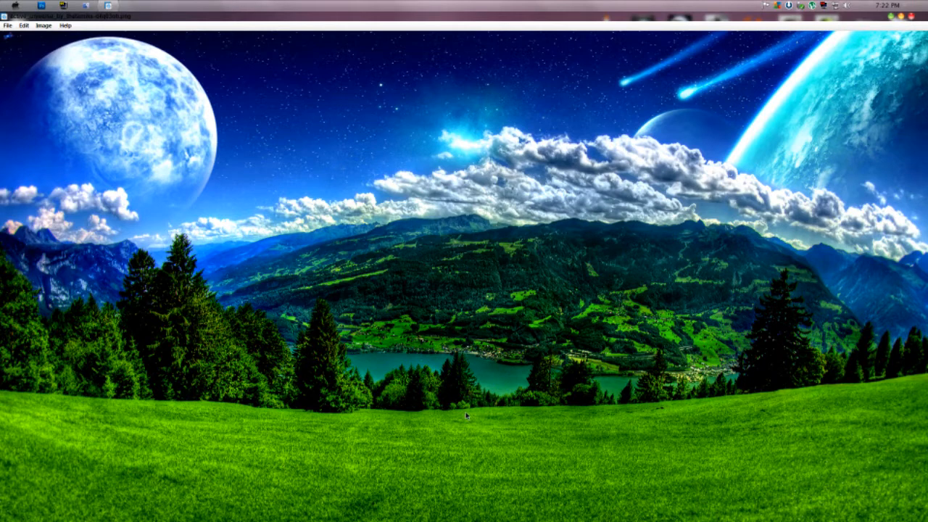
left_click(911, 17)
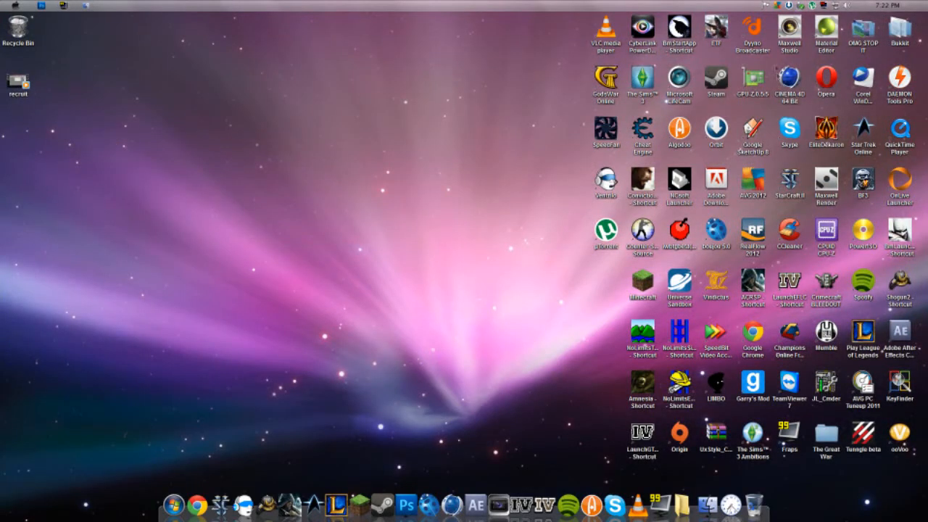
Launch Photoshop, then open the OMG STOP IT folder from the desktop and maximize its window
left_click(406, 498)
double_click(865, 42)
left_click_drag(302, 275, 306, 106)
left_click(901, 105)
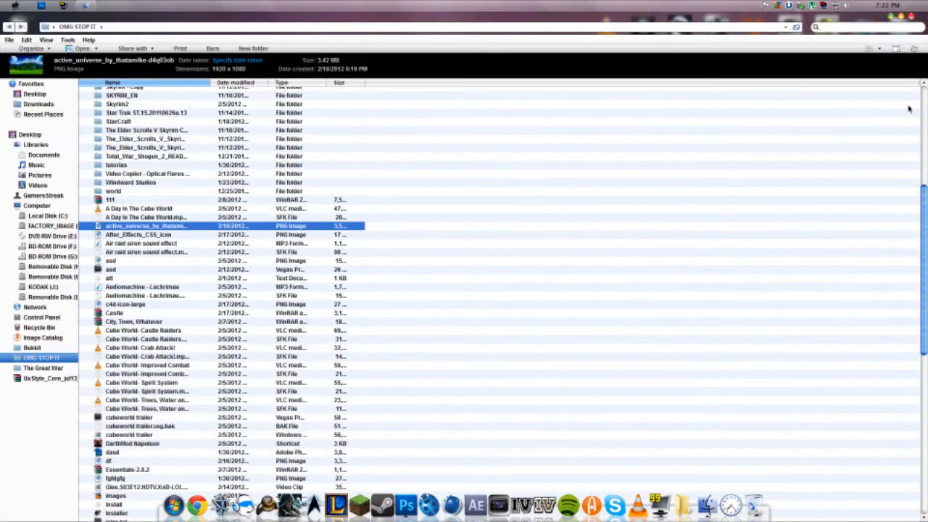
Look through the files in the OMG STOP IT folder for the original mountain wallpaper image
scroll(132, 232, "down", 15)
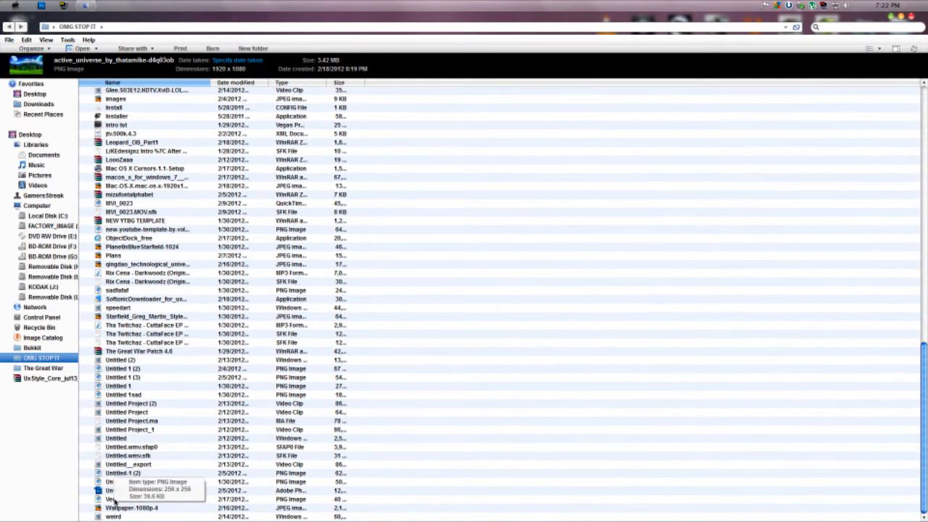
left_click(113, 516)
left_click(122, 491)
left_click(124, 508)
left_click(119, 438)
left_click(118, 394)
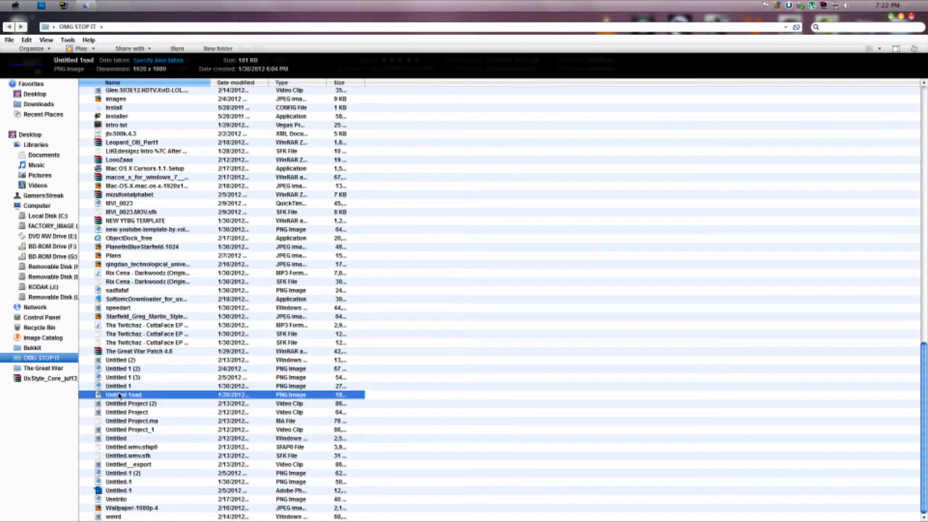
scroll(128, 246, "up", 4)
scroll(127, 244, "up", 12)
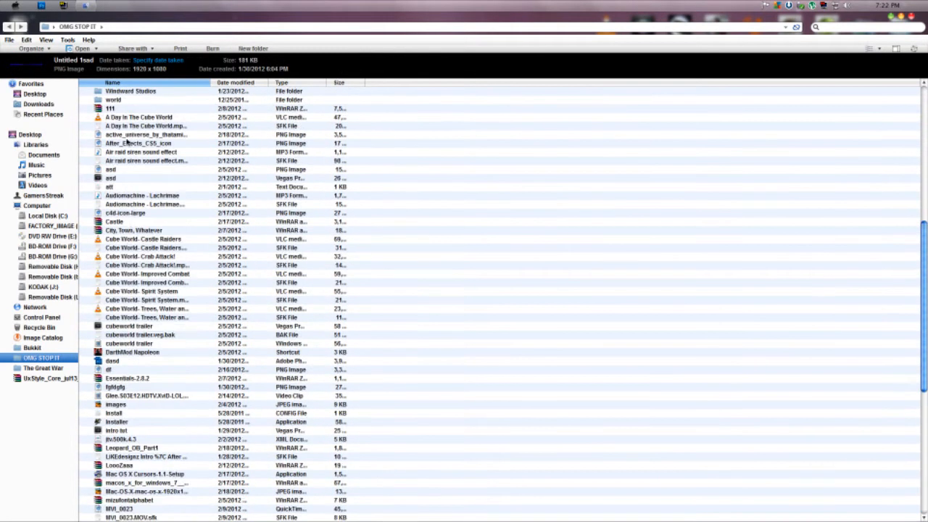
left_click(134, 213)
left_click(131, 230)
left_click(129, 248)
left_click(125, 274)
left_click(123, 292)
scroll(123, 290, "down", 6)
left_click(119, 263)
left_click(120, 314)
scroll(119, 315, "down", 2)
left_click(120, 342)
left_click(116, 403)
left_click(119, 420)
scroll(131, 424, "down", 2)
left_click(132, 422)
scroll(132, 425, "down", 4)
Open Wallpaper-1080p-4 from the folder as a Photoshop document and clear the folder window away from the workspace
left_click(132, 507)
left_click(900, 16)
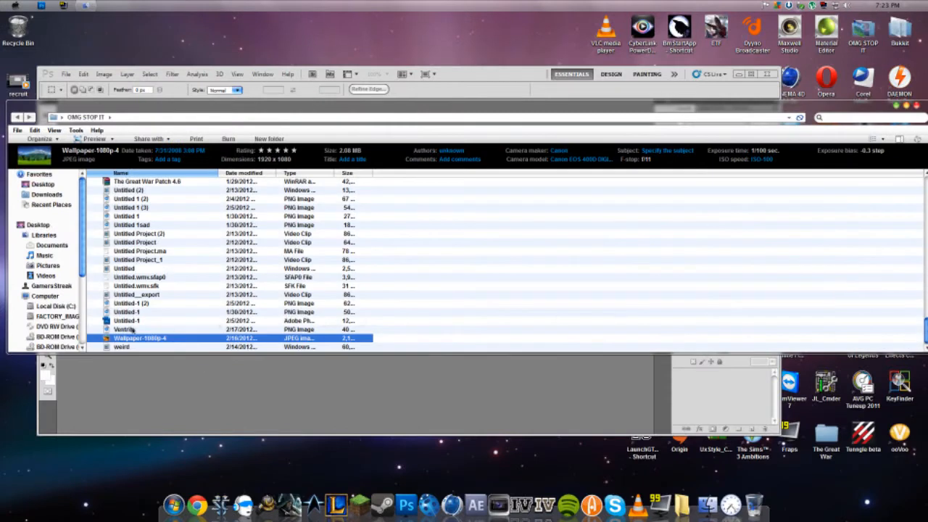
left_click_drag(152, 341, 379, 351)
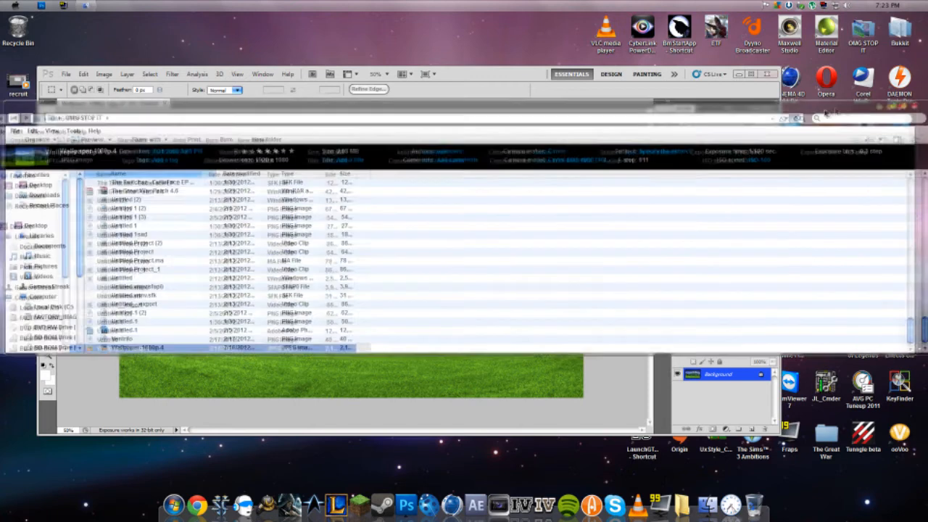
left_click(852, 114)
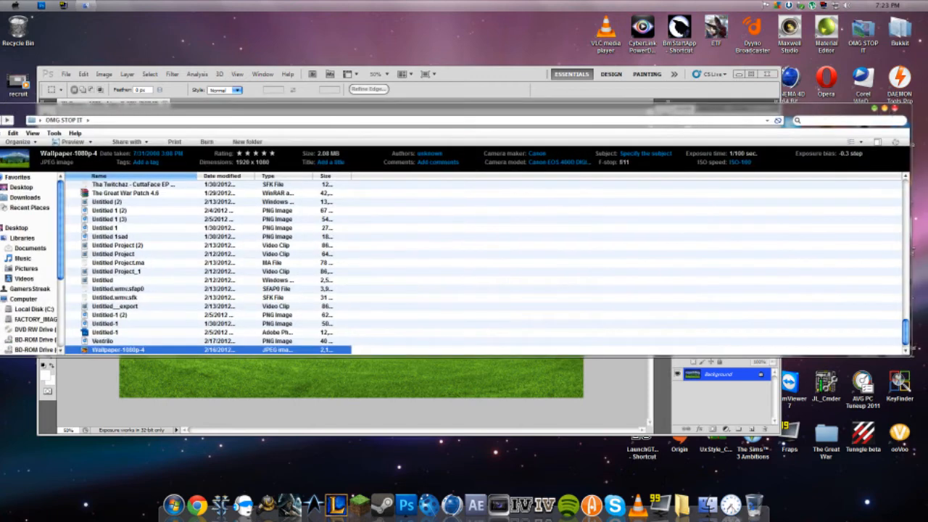
left_click(883, 109)
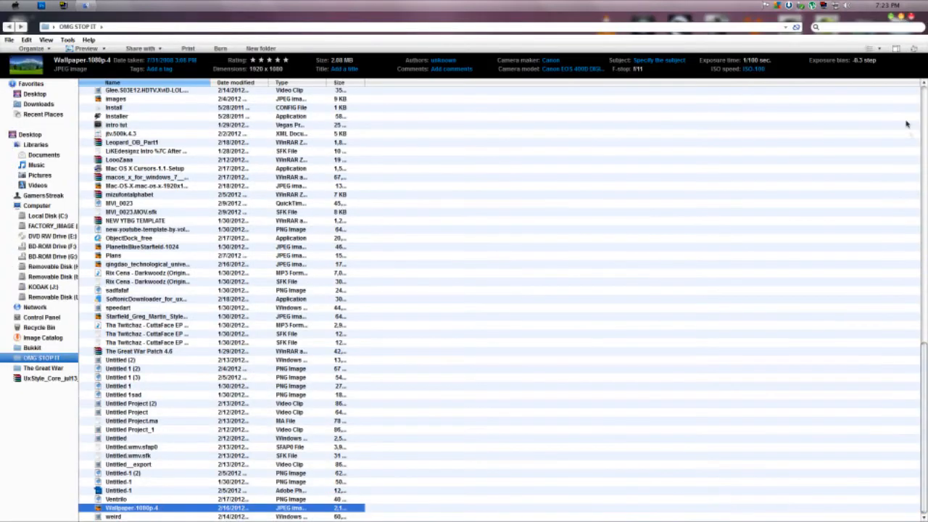
left_click(900, 16)
left_click_drag(910, 354, 885, 513)
left_click(498, 71)
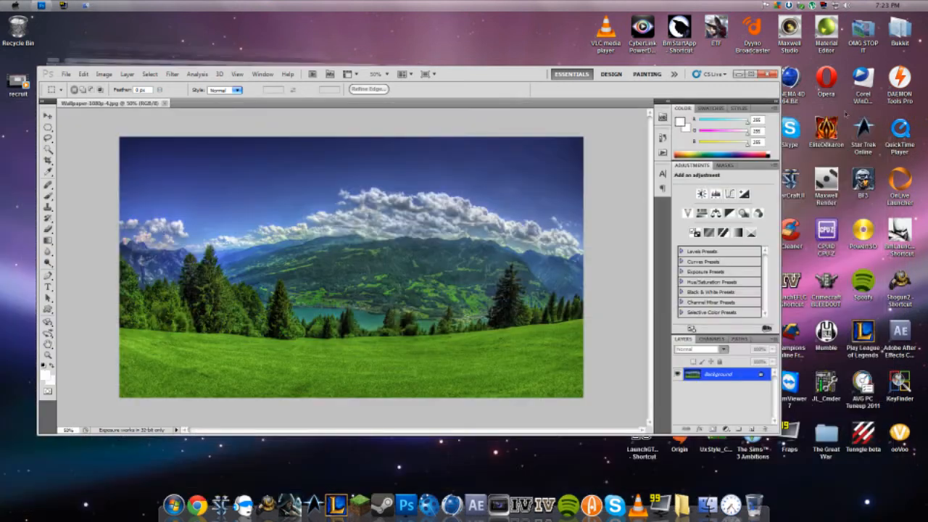
left_click_drag(498, 70, 518, 51)
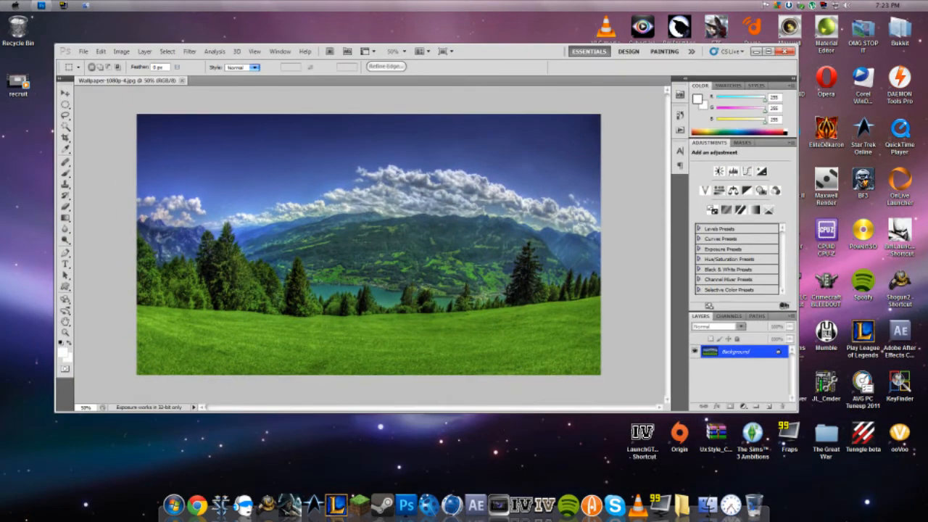
Convert the locked Background into an editable layer with the default name Layer 0 and maximize the Photoshop window
left_click(65, 93)
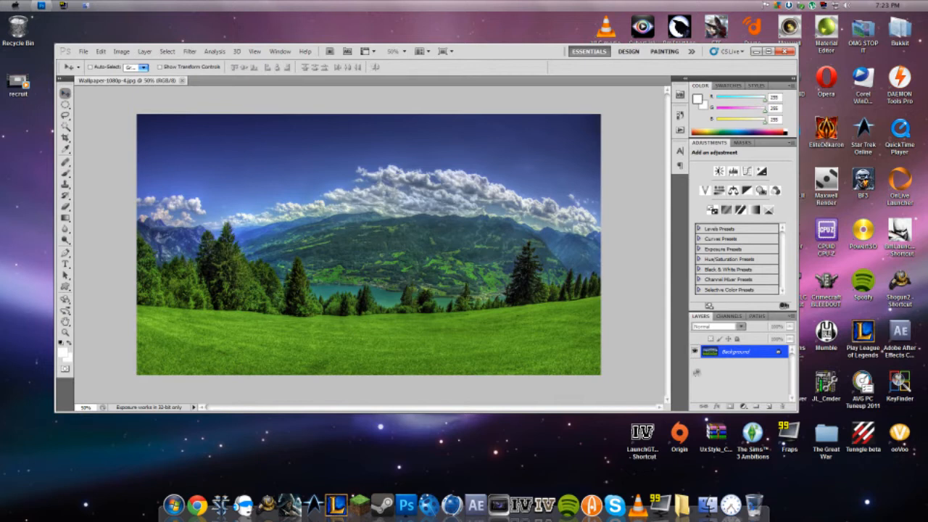
double_click(735, 355)
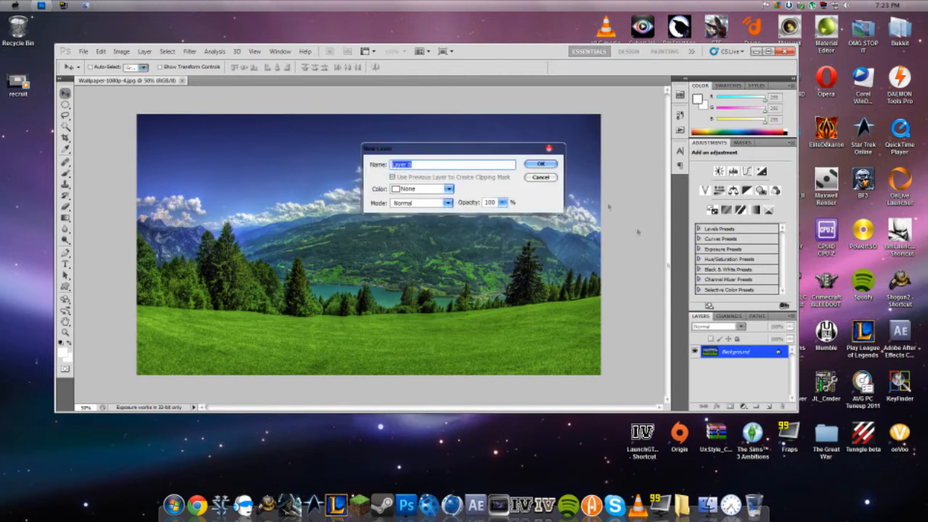
left_click(540, 162)
left_click(769, 52)
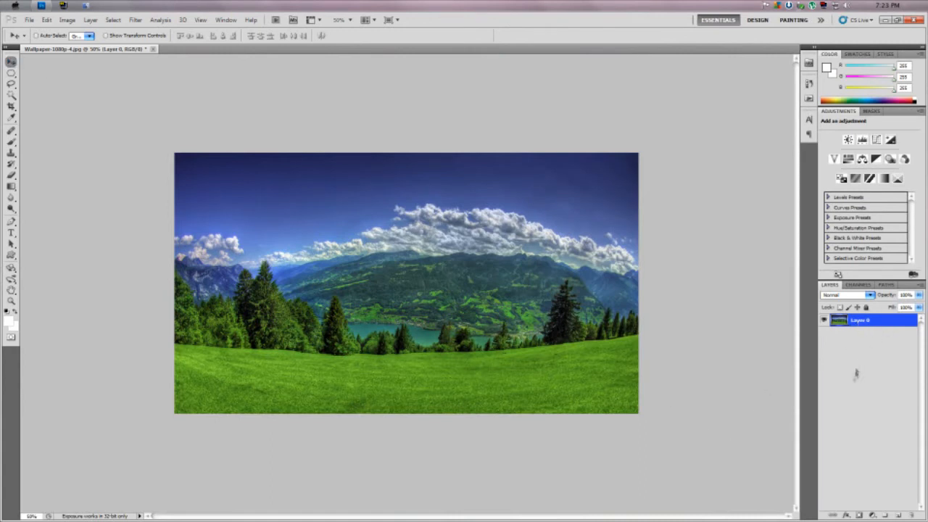
Duplicate Layer 0 and convert the copy to a smart object
key("ctrl+j")
left_click(867, 332)
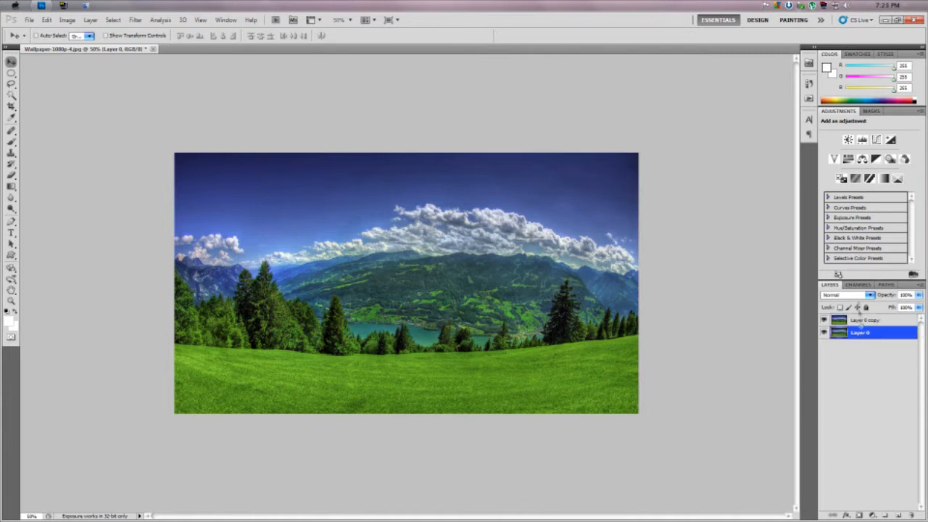
left_click(858, 319)
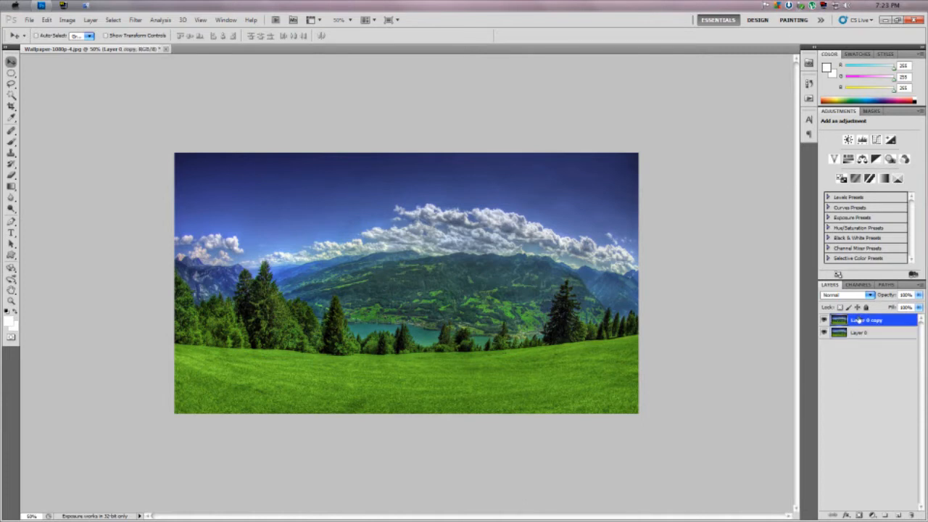
left_click(864, 366)
left_click(868, 321)
right_click(880, 321)
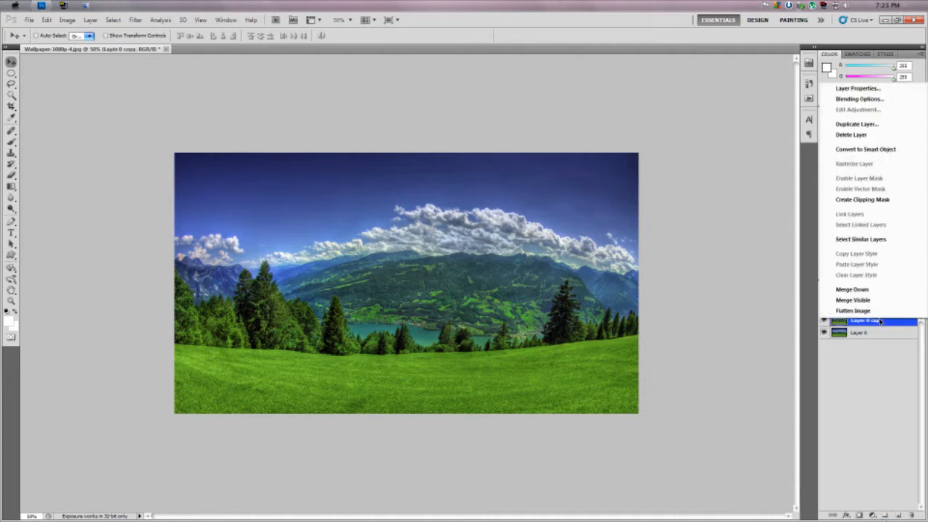
left_click(866, 150)
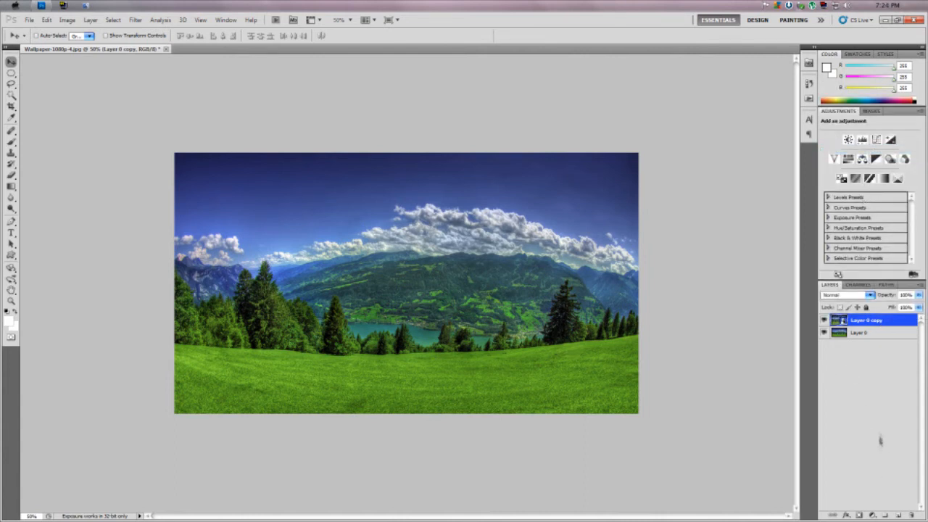
Add a Curves adjustment layer above Layer 0 copy, moving the black input to about 28 and the white input to about 230
left_click(864, 333)
left_click(867, 321)
left_click(873, 515)
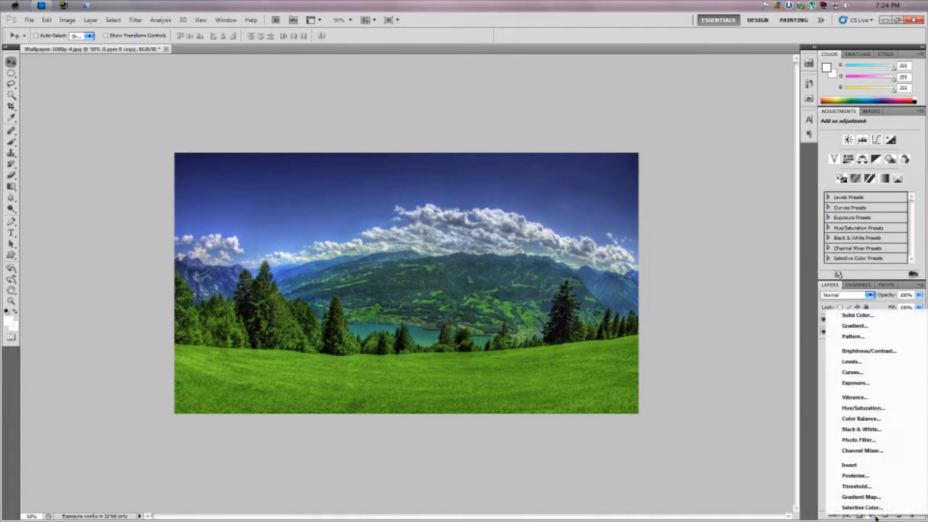
left_click(871, 372)
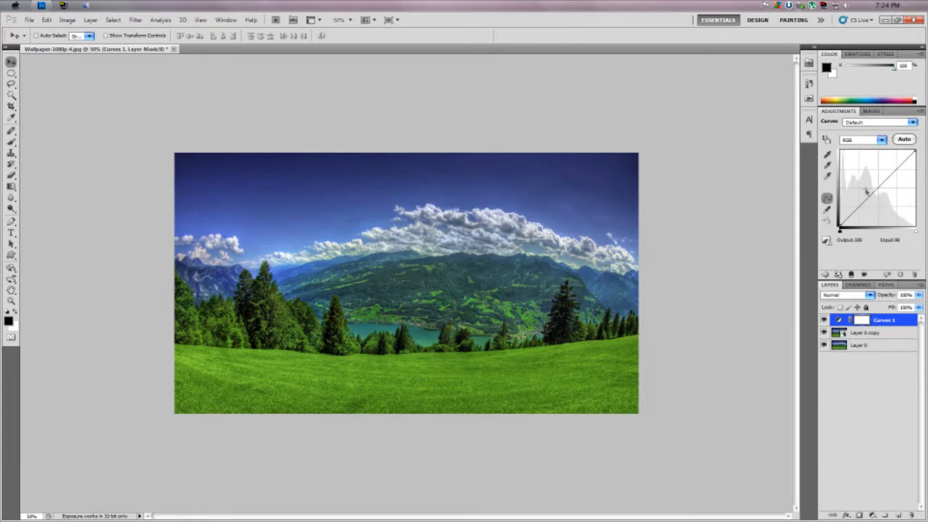
left_click_drag(841, 231, 848, 233)
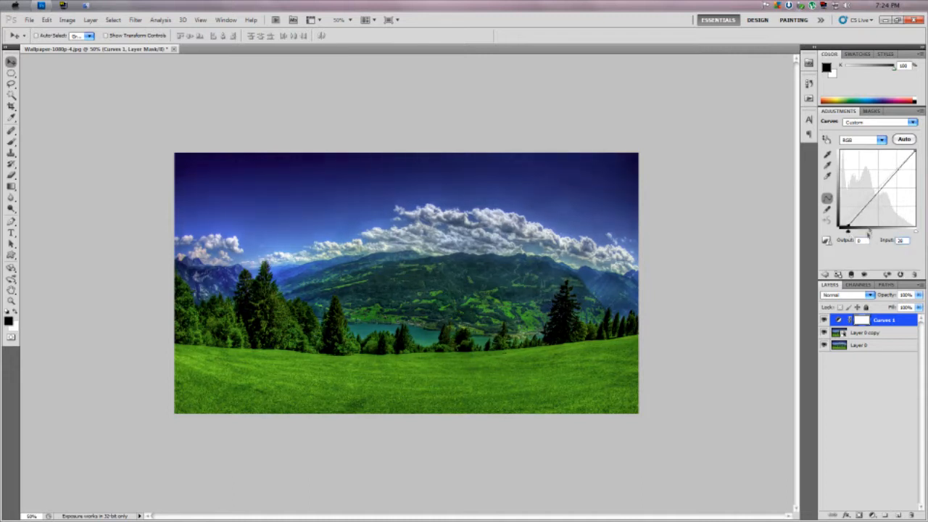
mouse_move(915, 232)
left_mouse_down()
mouse_move(898, 235)
mouse_move(910, 236)
left_mouse_up()
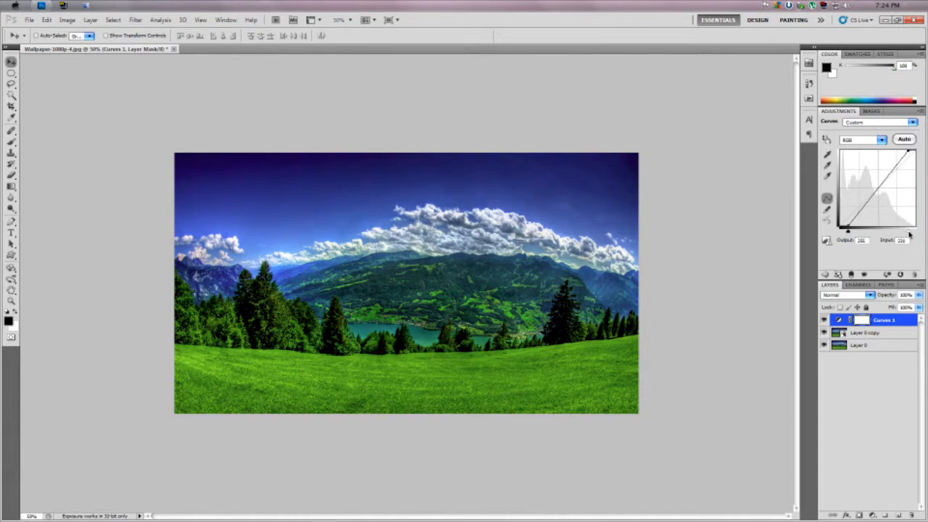
Toggle the visibility of the Curves 1 layer repeatedly to compare the image with and without the adjustment
left_click(823, 319)
left_click(823, 319)
left_click(824, 319)
left_click(824, 320)
left_click(823, 320)
left_click(823, 320)
left_click(823, 320)
left_click(823, 320)
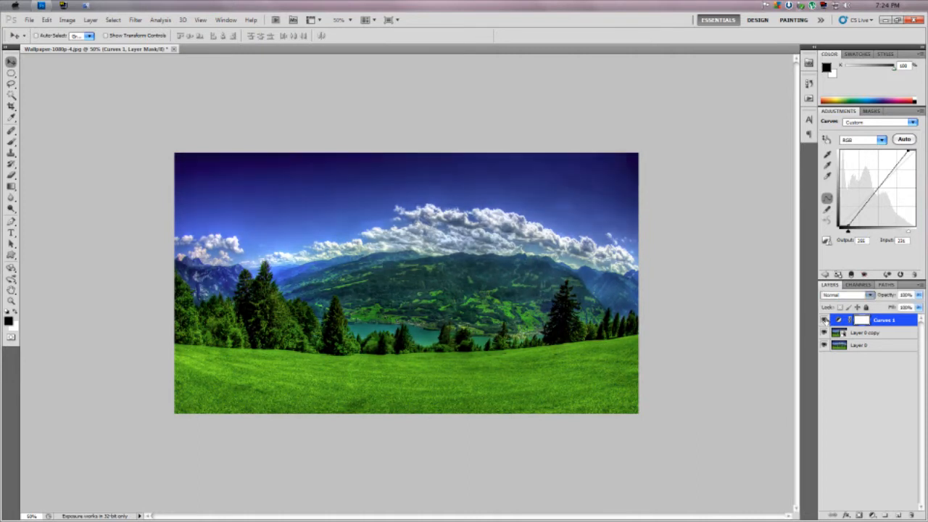
left_click(853, 384)
left_click(861, 345)
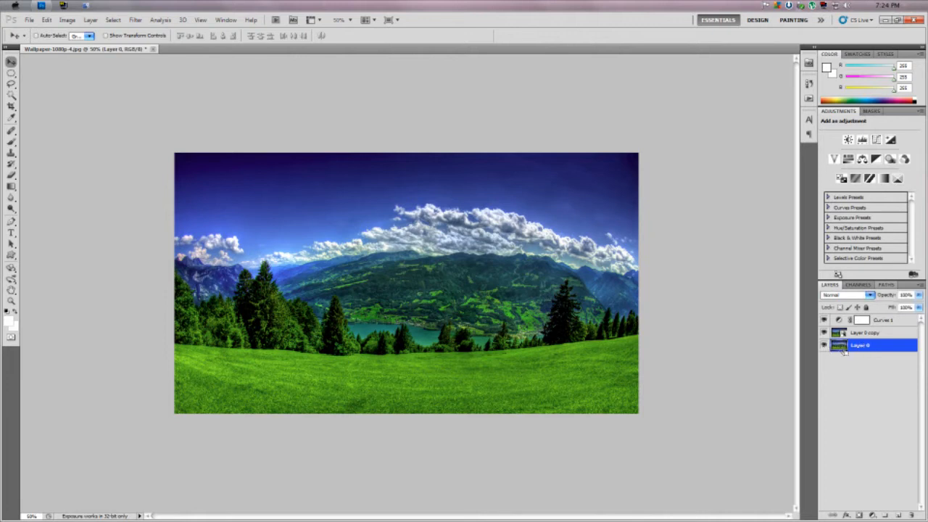
key("ctrl+j")
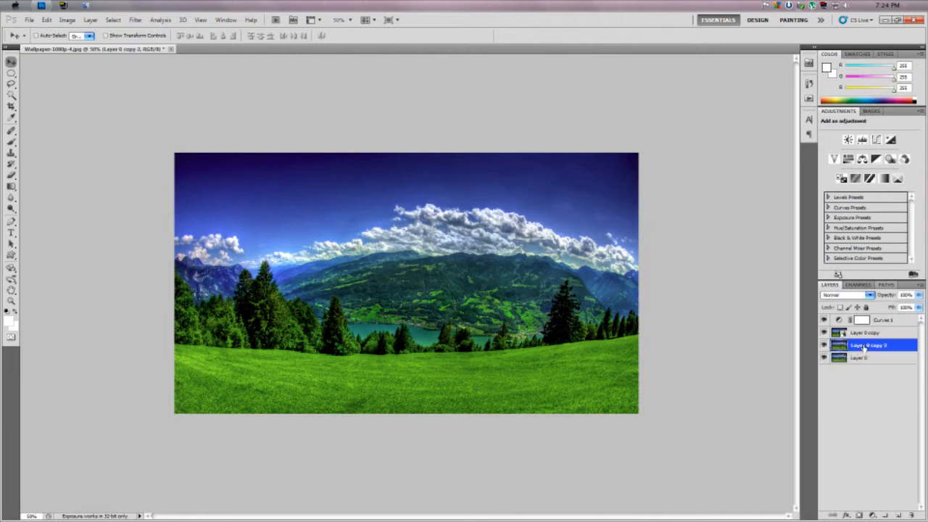
key("ctrl+z")
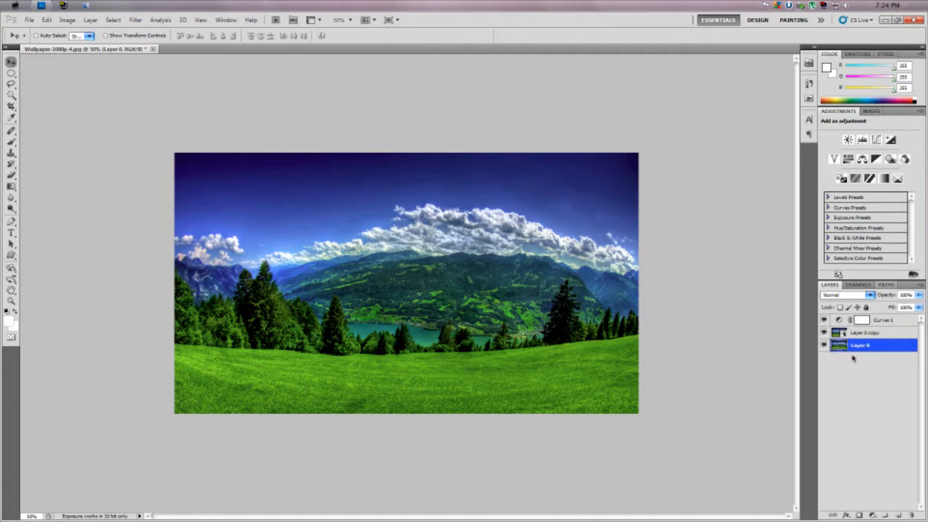
left_click(114, 21)
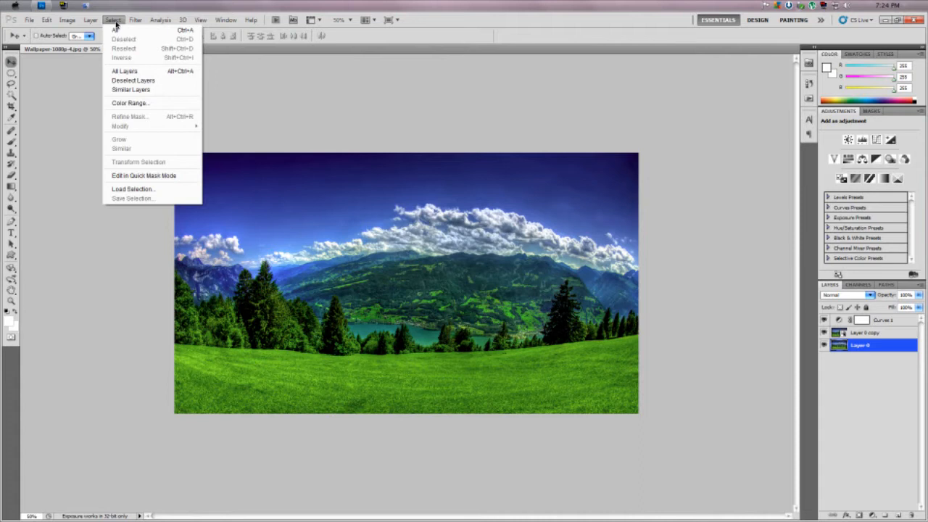
mouse_move(133, 20)
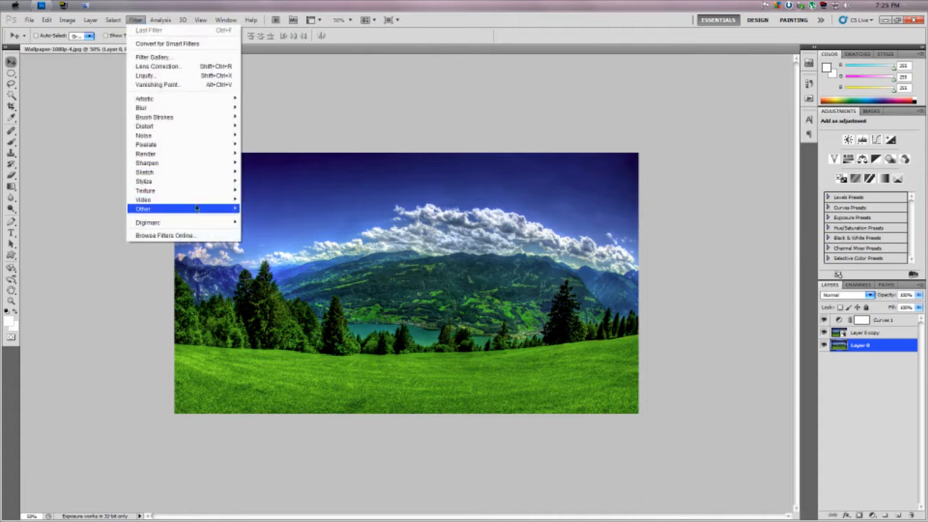
mouse_move(198, 208)
left_click(251, 217)
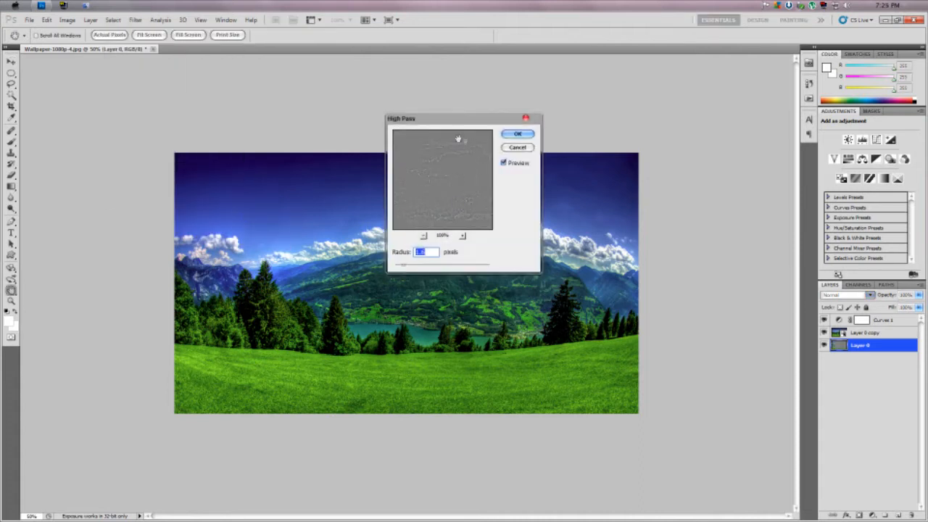
left_click_drag(453, 124, 689, 139)
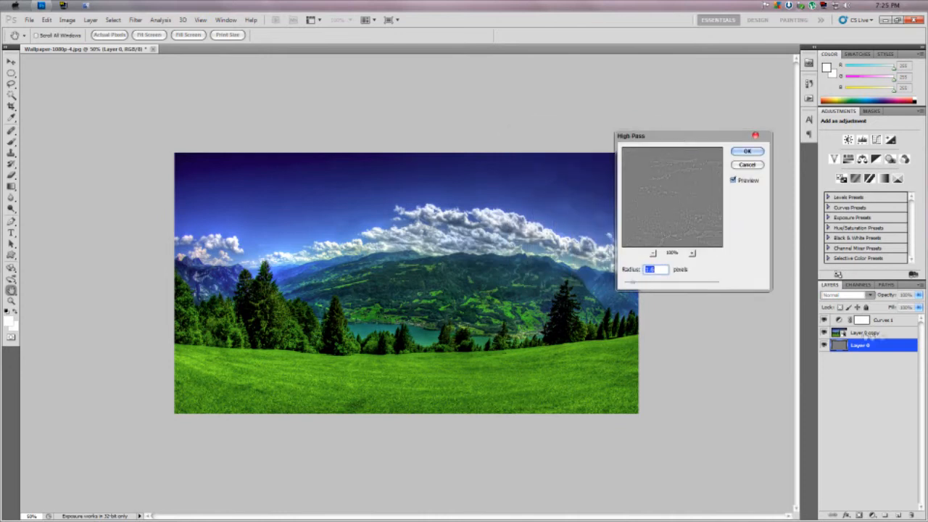
left_click(747, 164)
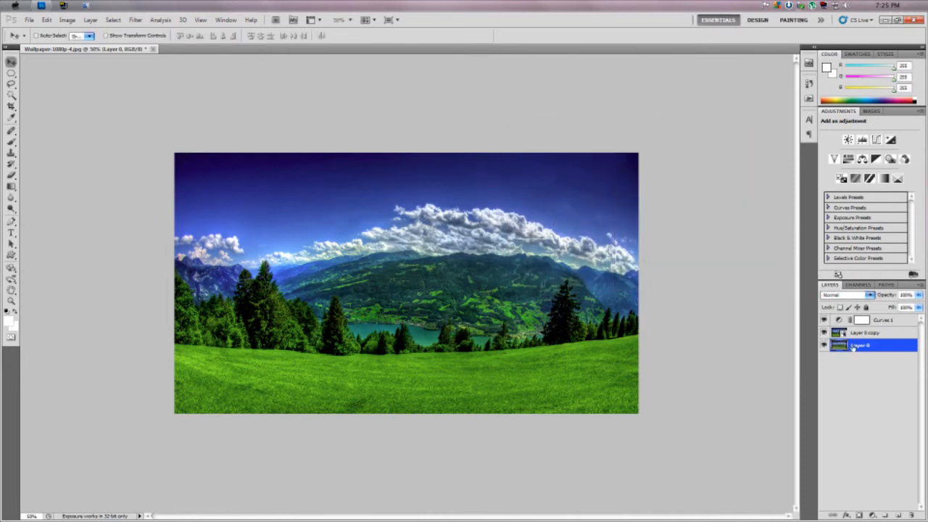
Duplicate Layer 0 and move the new copy above the smart object, directly below the Curves 1 layer
key("ctrl+j")
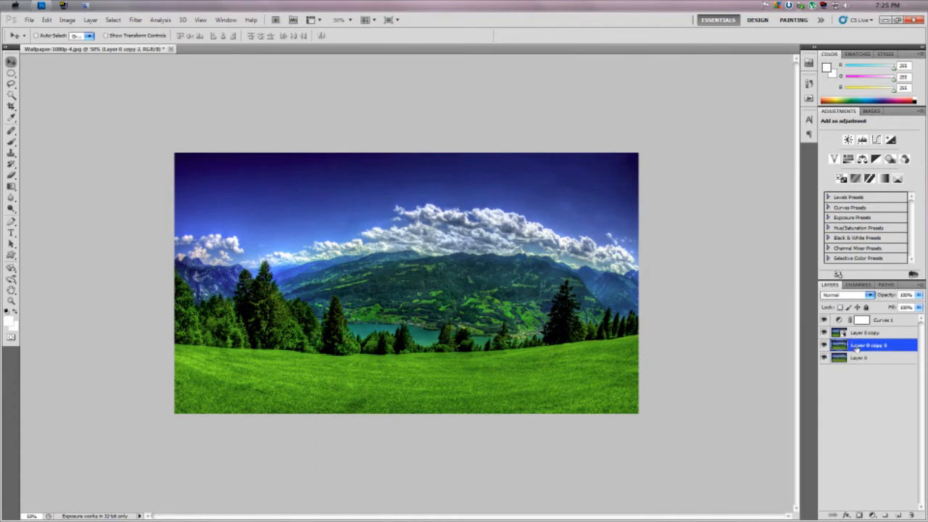
left_click_drag(856, 348, 858, 334)
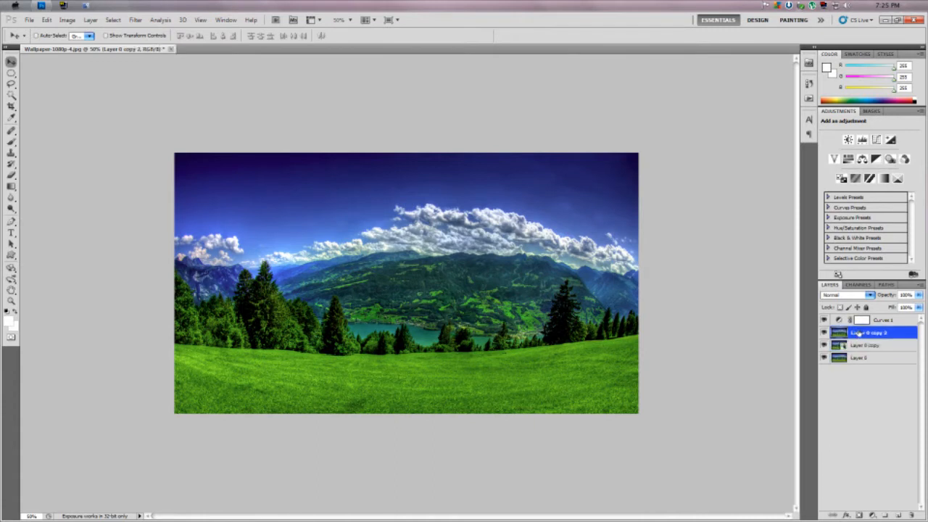
Move Layer 0 copy 2 above Curves 1 and apply a High Pass filter with a radius of about 1.5 pixels
left_click_drag(859, 333, 858, 323)
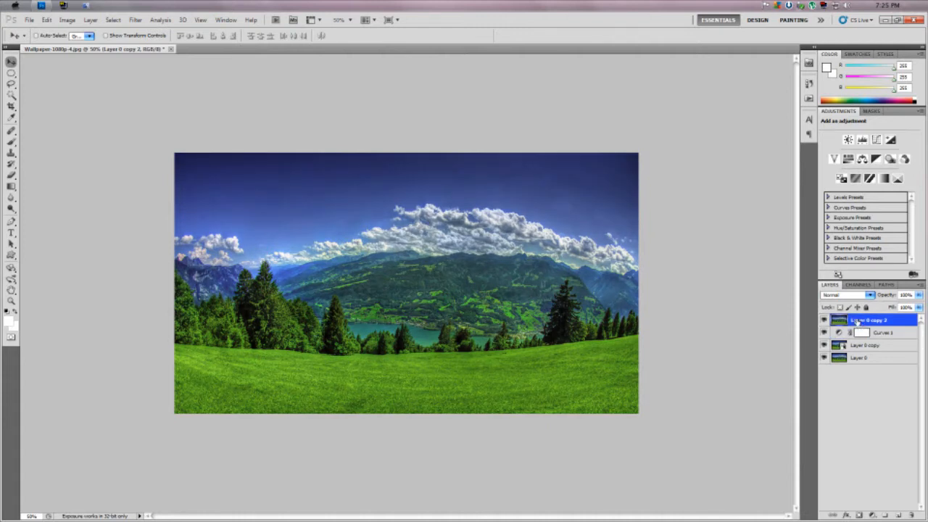
left_click(135, 19)
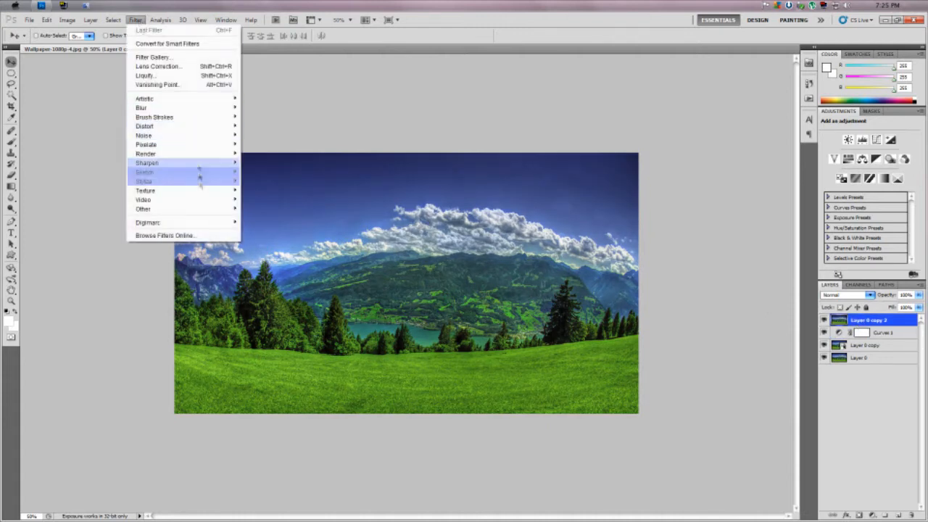
mouse_move(212, 209)
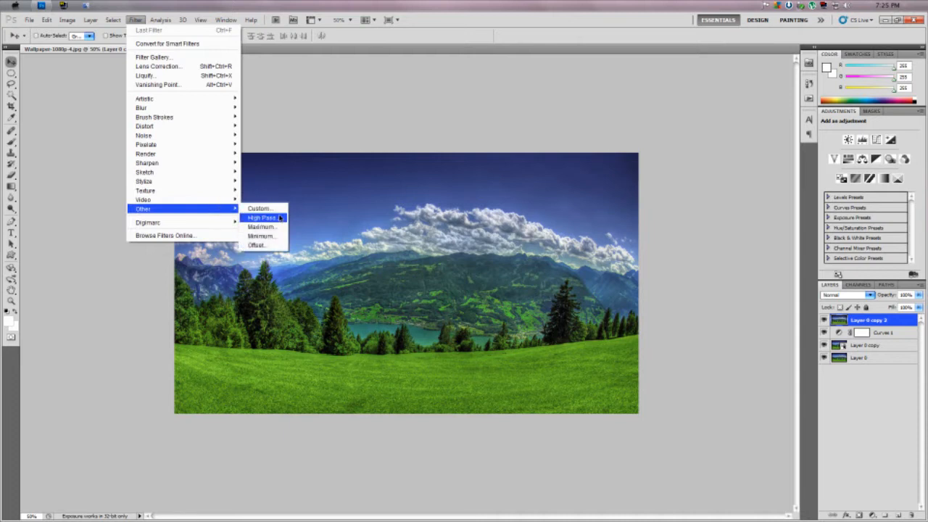
left_click(262, 217)
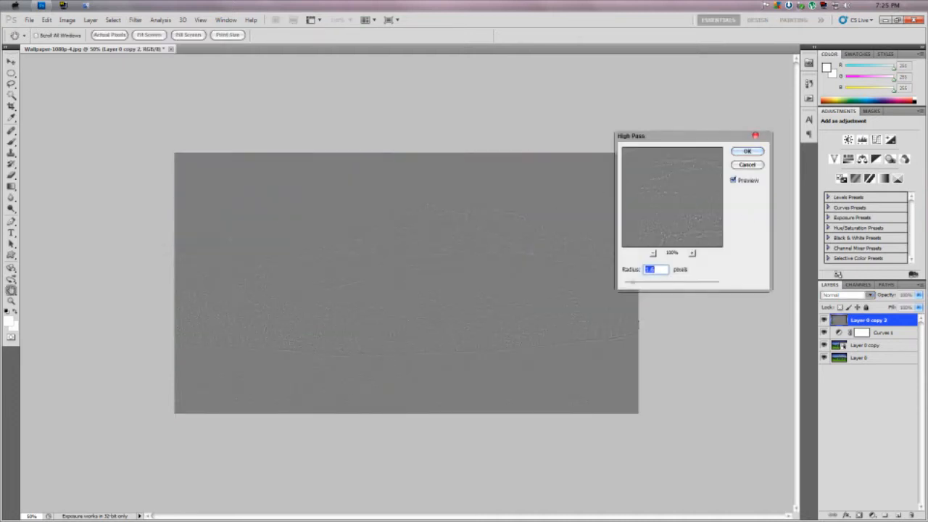
mouse_move(638, 287)
left_mouse_down()
mouse_move(683, 285)
mouse_move(637, 285)
left_mouse_up()
left_click(721, 287)
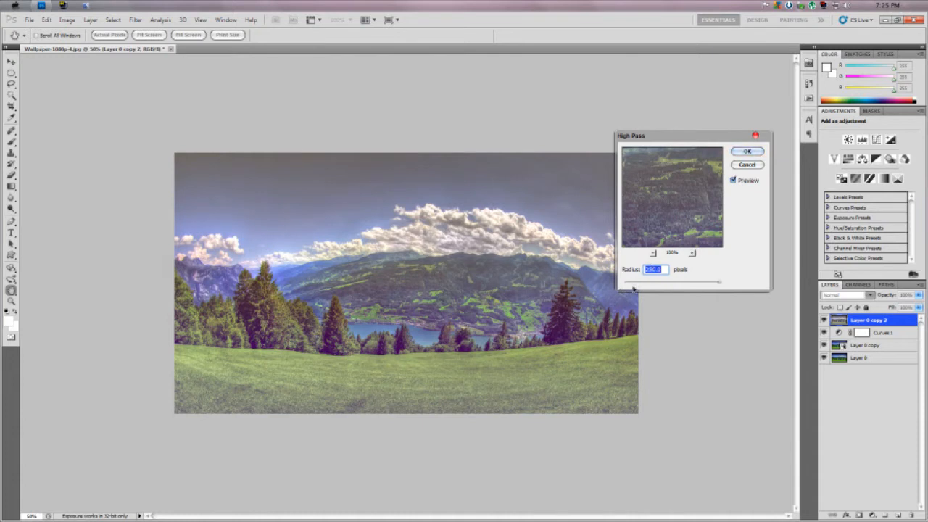
left_click(630, 284)
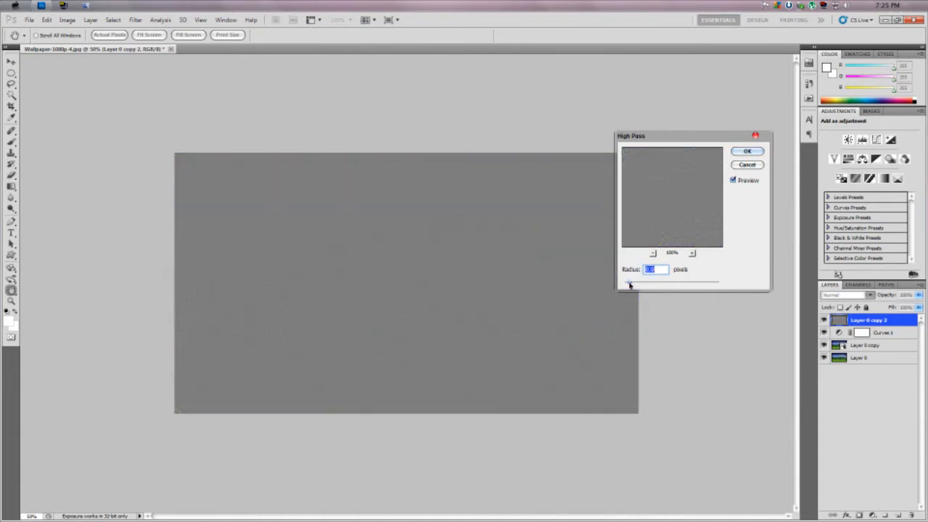
left_click_drag(631, 283, 632, 286)
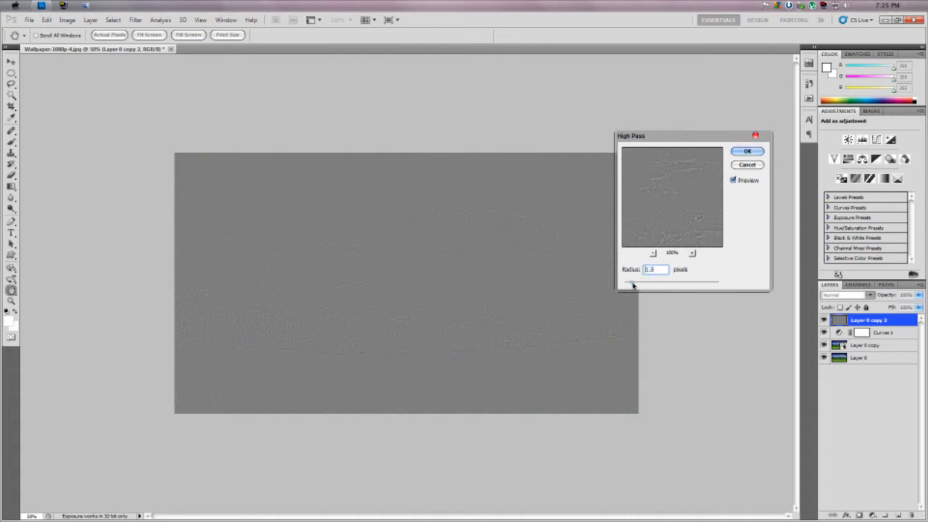
left_click(743, 152)
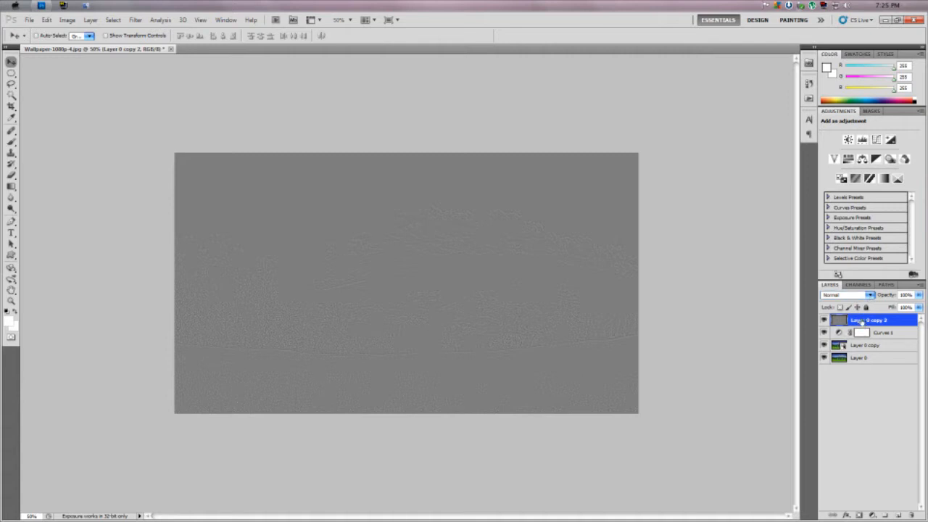
Set the blend mode of the high-pass layer, Layer 0 copy 2, to Overlay
left_click(870, 296)
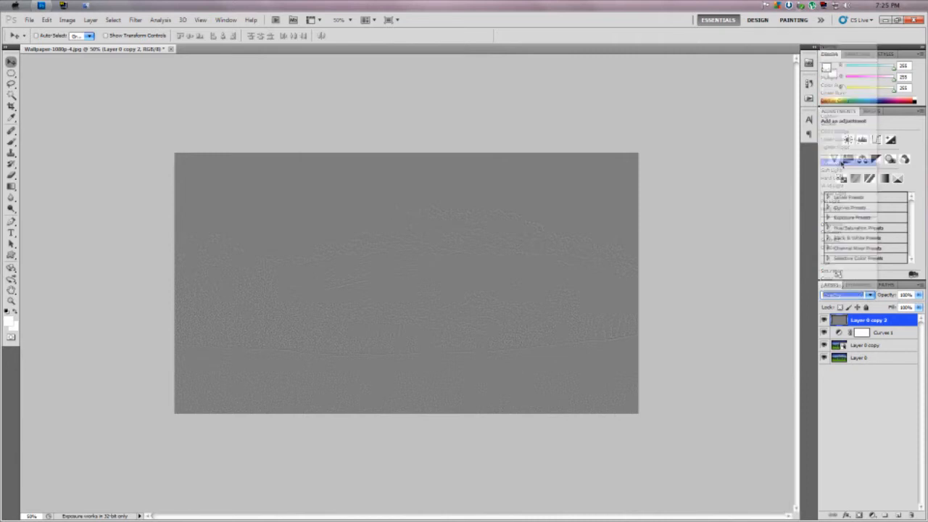
left_click(833, 162)
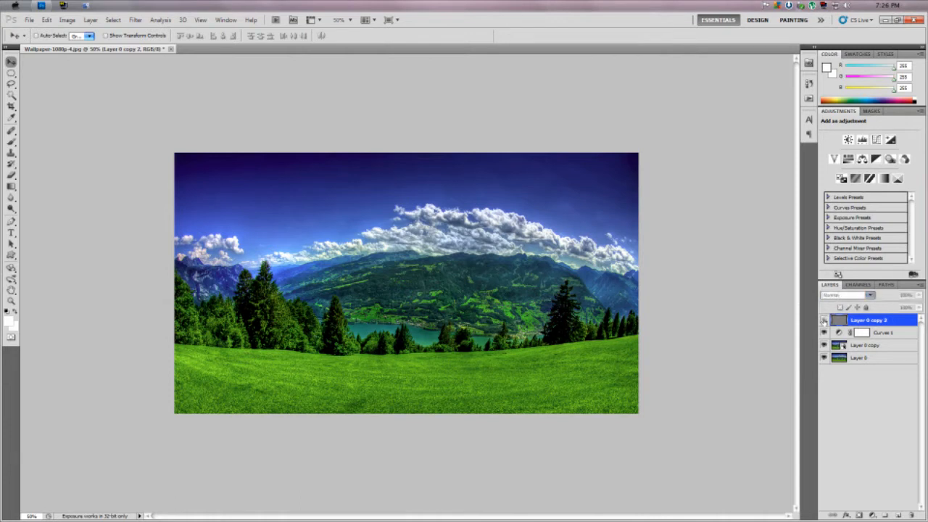
Toggle Layer 0 copy 2's visibility to compare the sharpening, and move the layer directly below Curves 1
left_click(823, 320)
left_click(823, 320)
left_click(823, 320)
left_click(823, 320)
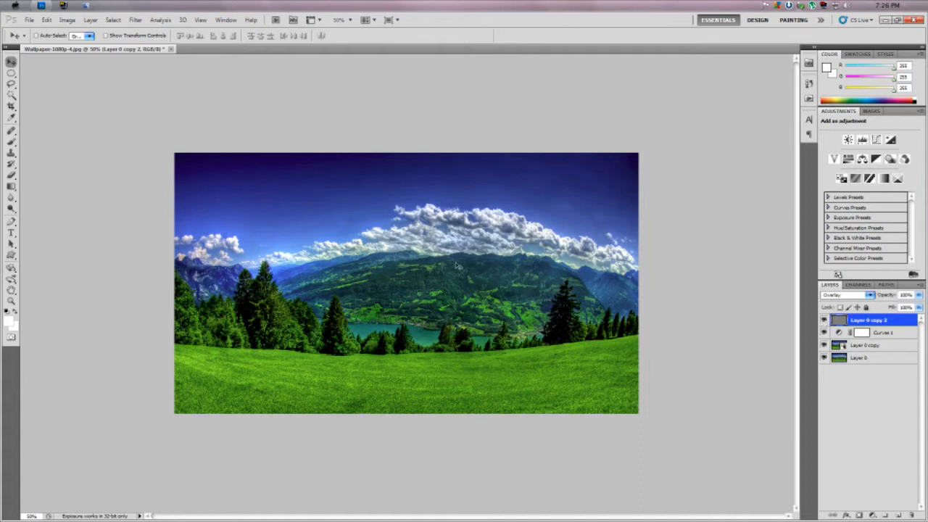
left_click_drag(857, 324, 855, 339)
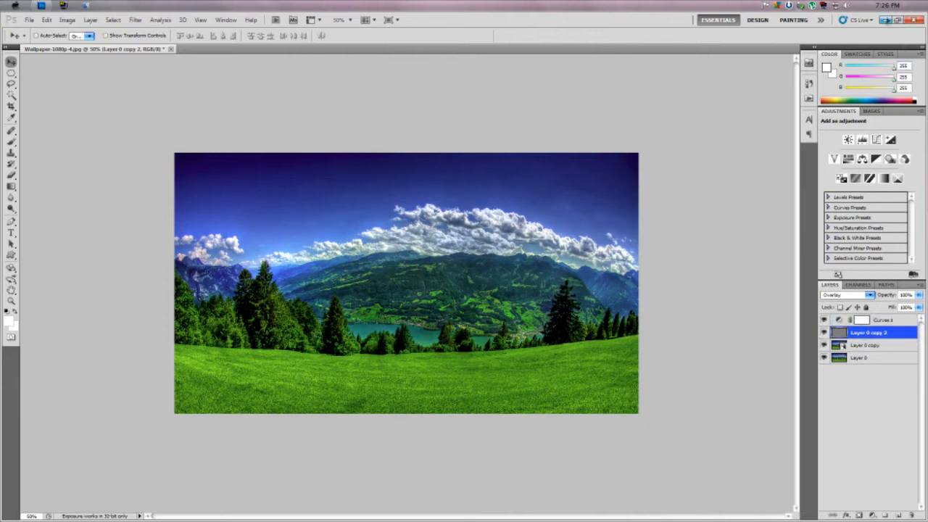
Switch to the OMG STOP IT folder window and preview image candidates, including the starfield picture and PlanetInBlueStarfield-1024
left_click(897, 20)
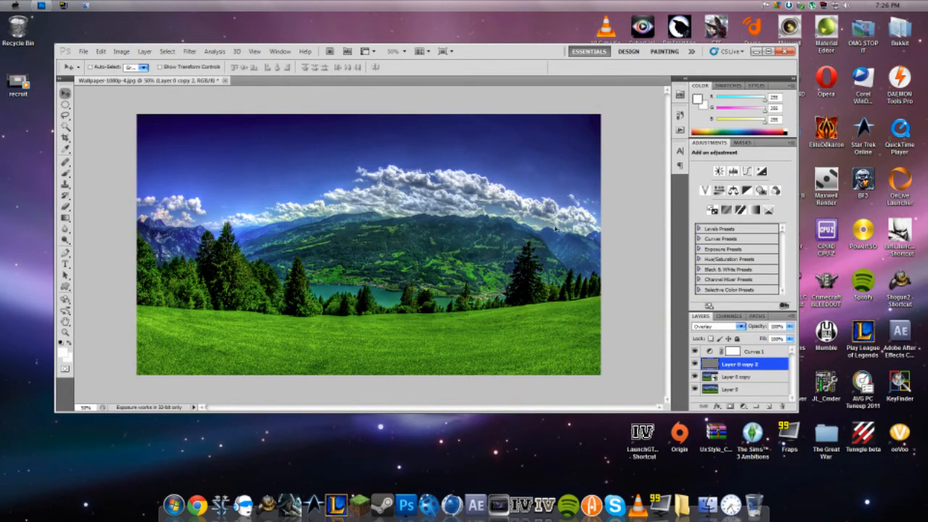
left_click(86, 5)
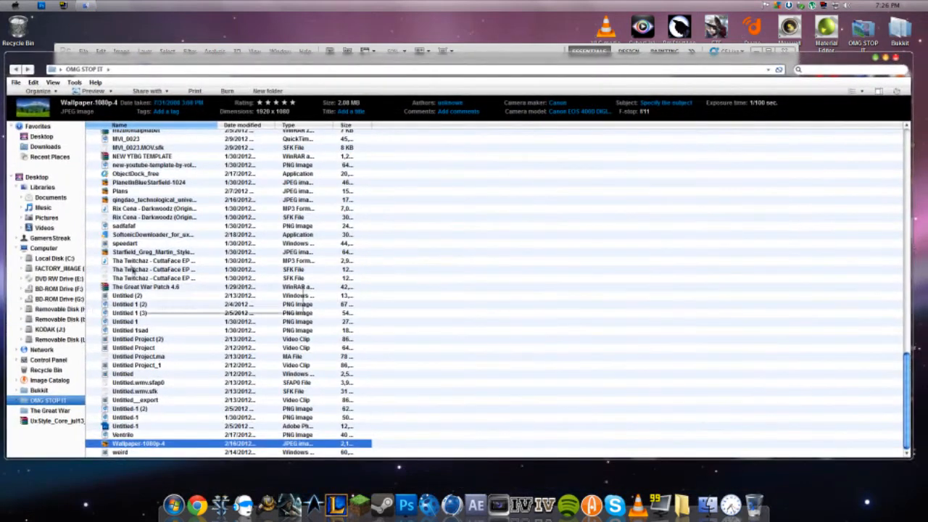
left_click(133, 243)
left_click(136, 253)
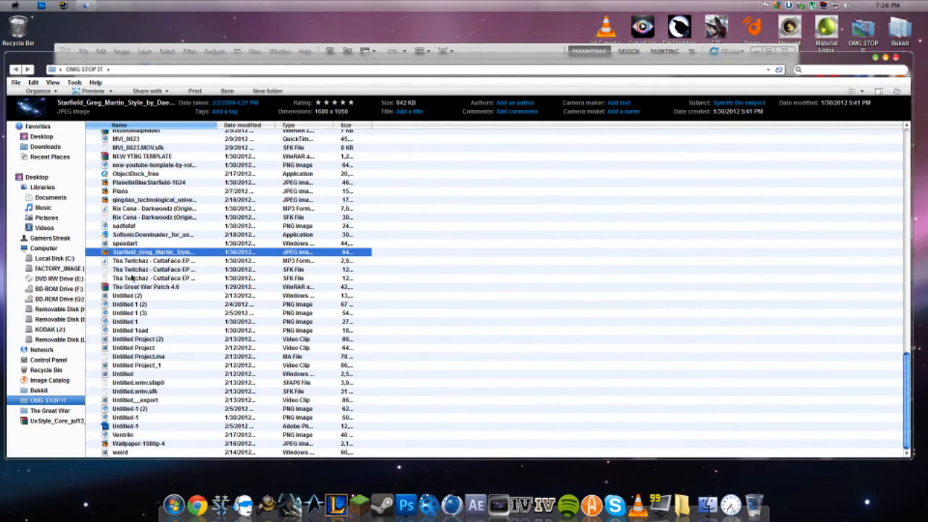
left_click(128, 295)
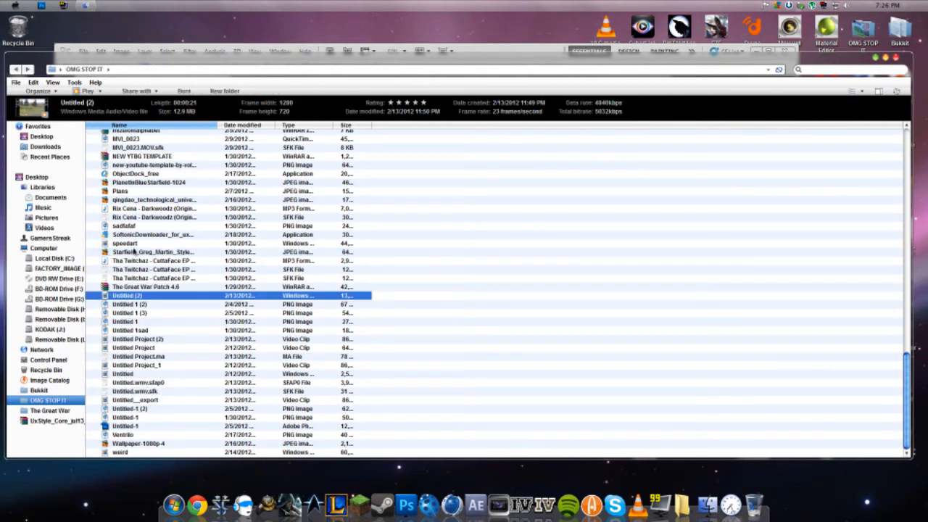
left_click(136, 200)
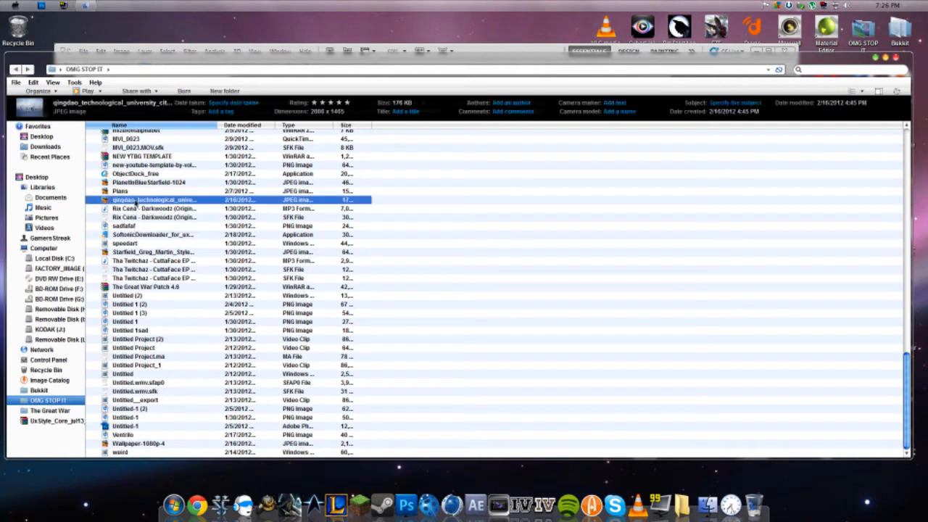
left_click(135, 182)
Look further up the folder's file list for a space picture, previewing the images and df files
scroll(123, 184, "up", 2)
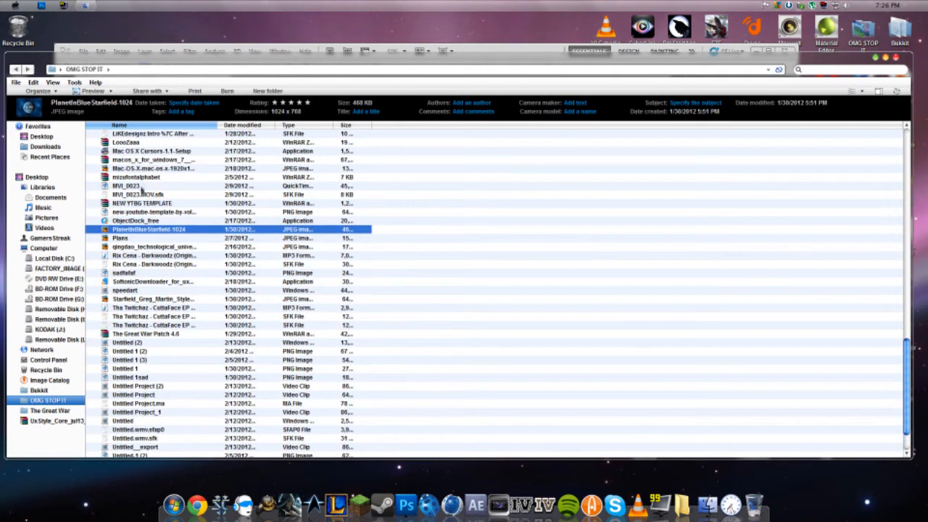
scroll(150, 187, "up", 3)
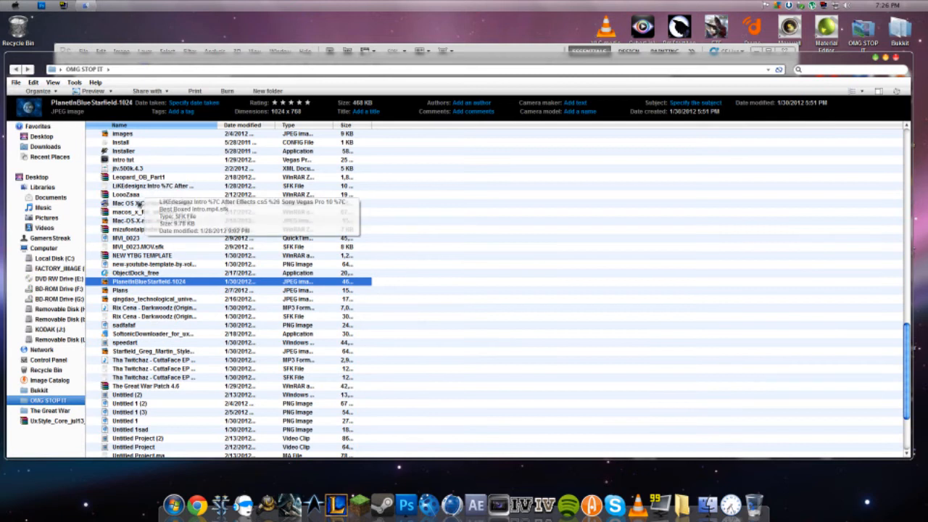
left_click(125, 160)
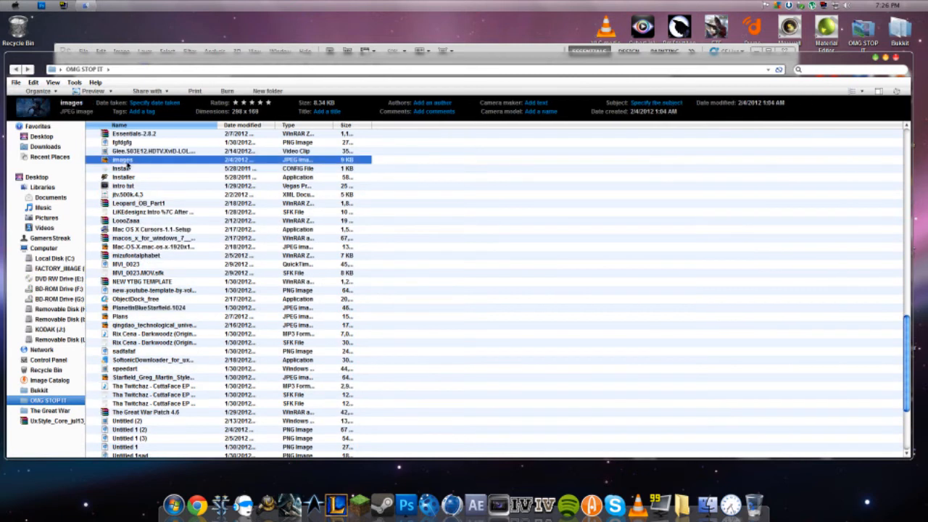
scroll(131, 187, "up", 3)
scroll(136, 220, "up", 1)
left_click(126, 245)
left_click(116, 228)
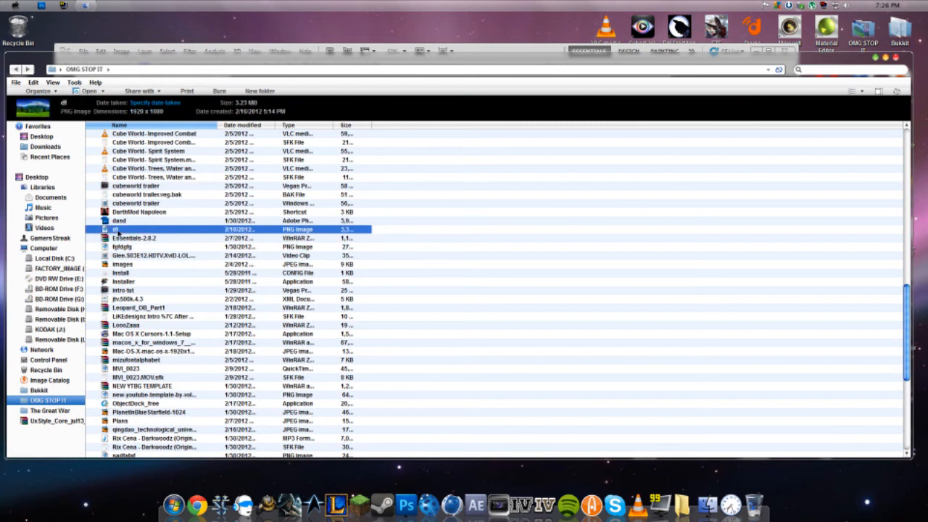
scroll(137, 203, "up", 5)
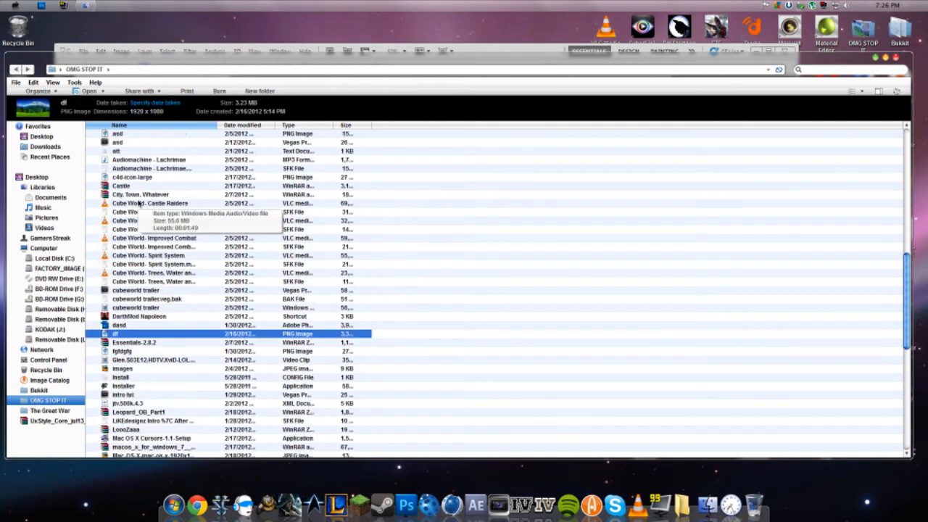
scroll(139, 204, "up", 3)
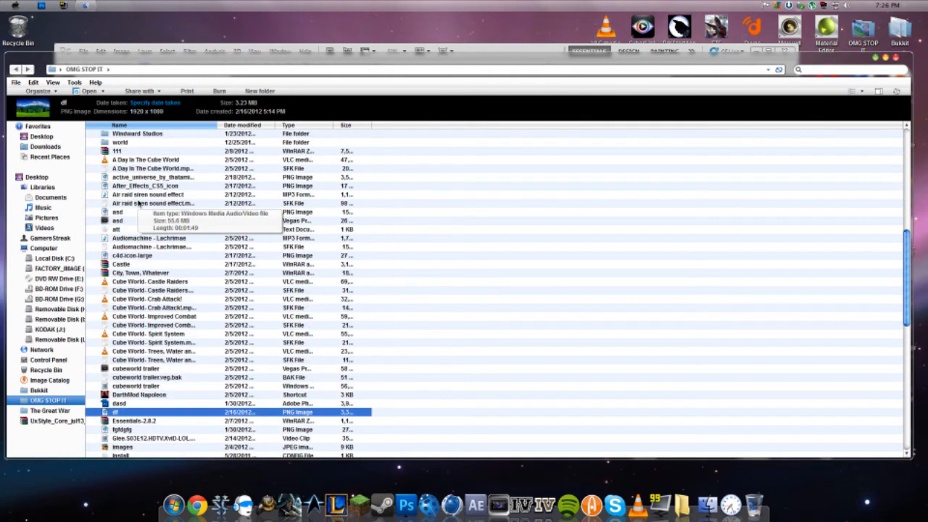
Preview the last files in the folder one by one through weird, and return to the starfield image
scroll(138, 205, "down", 18)
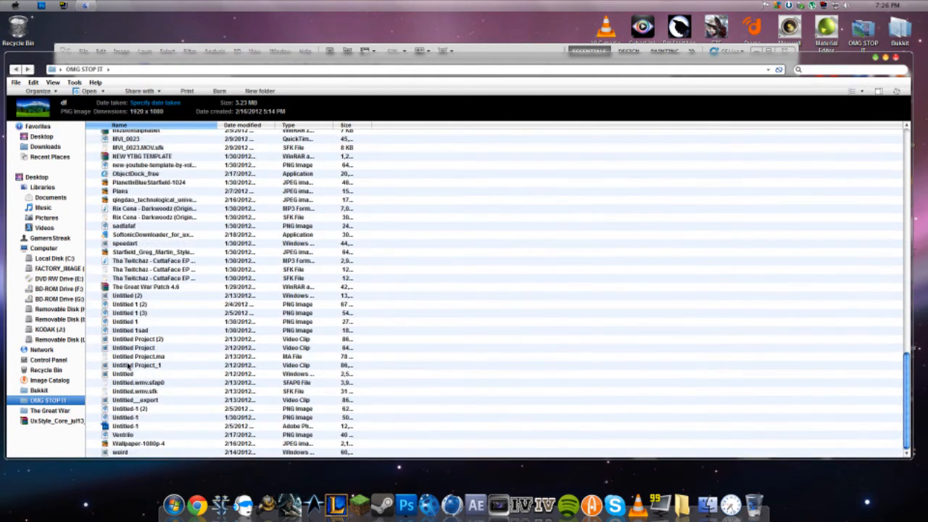
left_click(128, 365)
left_click(127, 373)
left_click(125, 392)
left_click(126, 399)
left_click(128, 408)
left_click(127, 416)
left_click(128, 426)
left_click(128, 434)
left_click(129, 443)
left_click(125, 452)
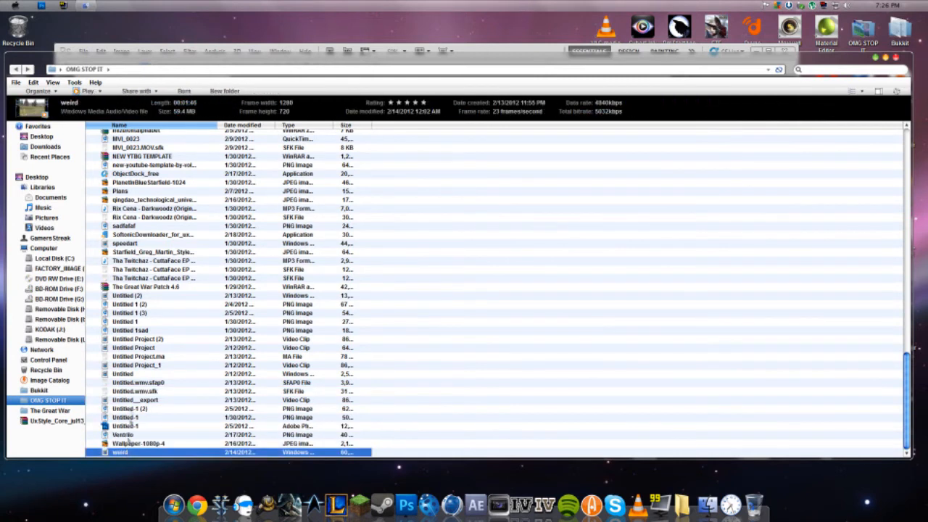
left_click(144, 254)
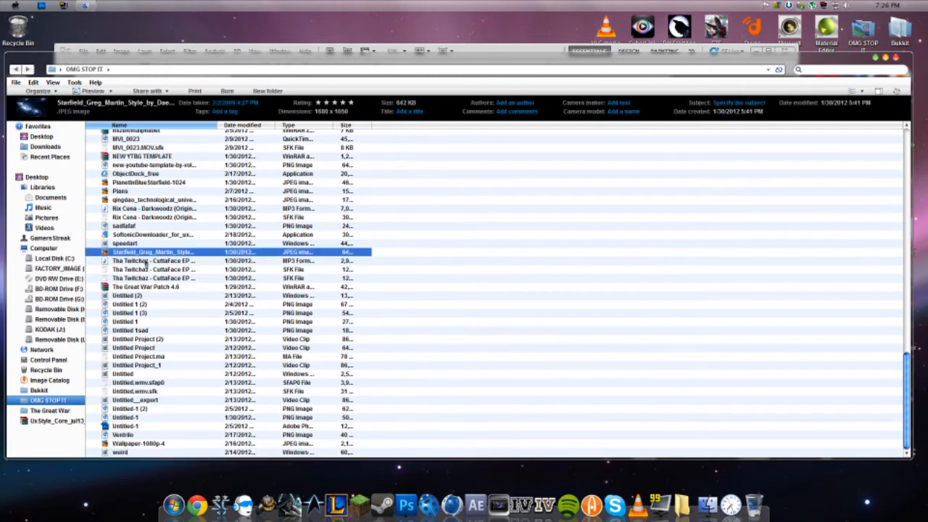
Look through the OMG STOP IT file list for a space picture, previewing PlanetInBlueStarfield-1024 and Plans
scroll(138, 265, "up", 5)
scroll(138, 265, "up", 1)
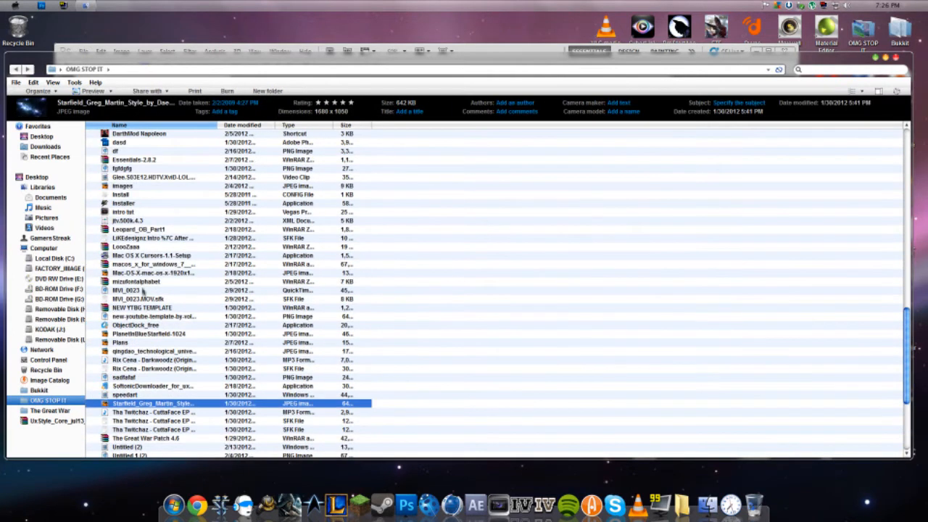
scroll(143, 288, "up", 3)
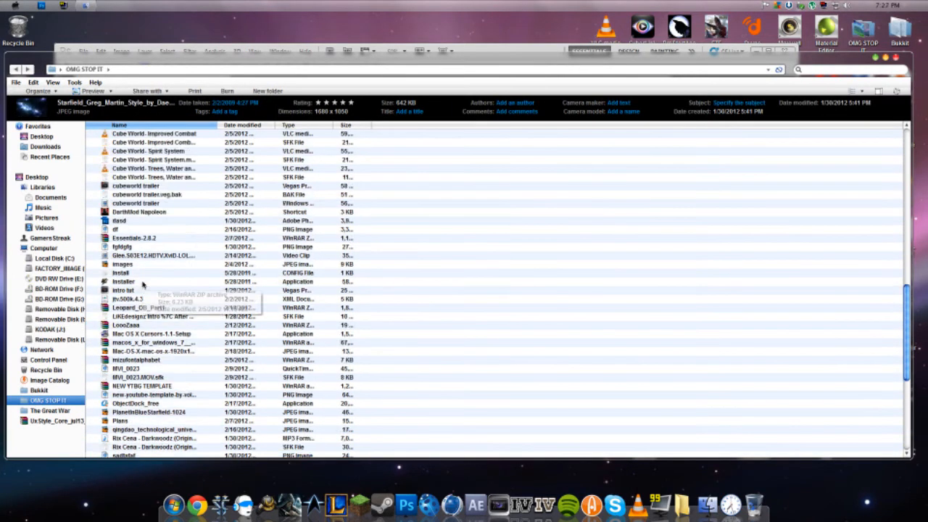
scroll(144, 267, "up", 10)
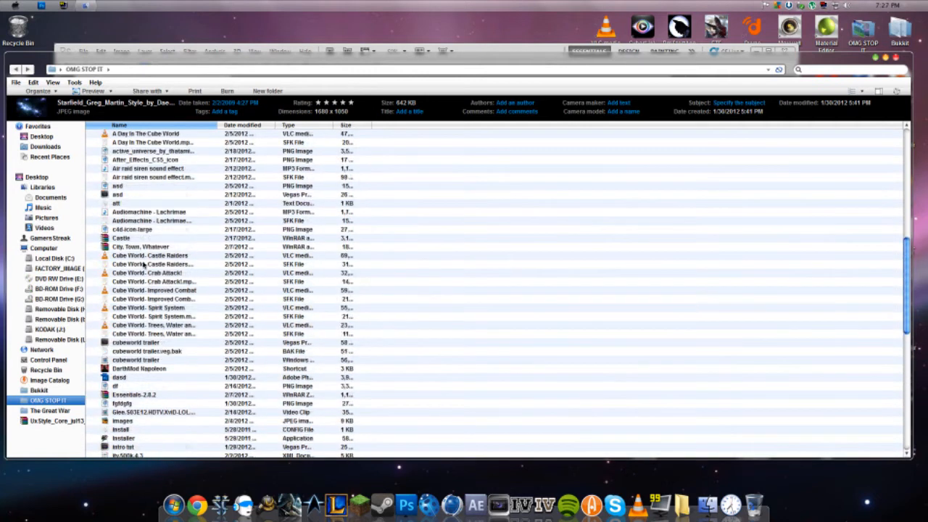
scroll(144, 266, "down", 5)
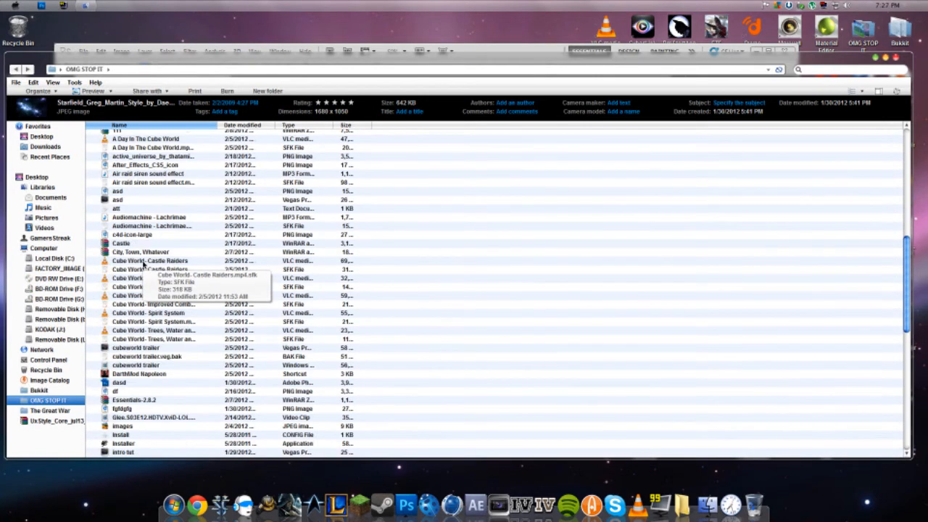
scroll(163, 367, "down", 5)
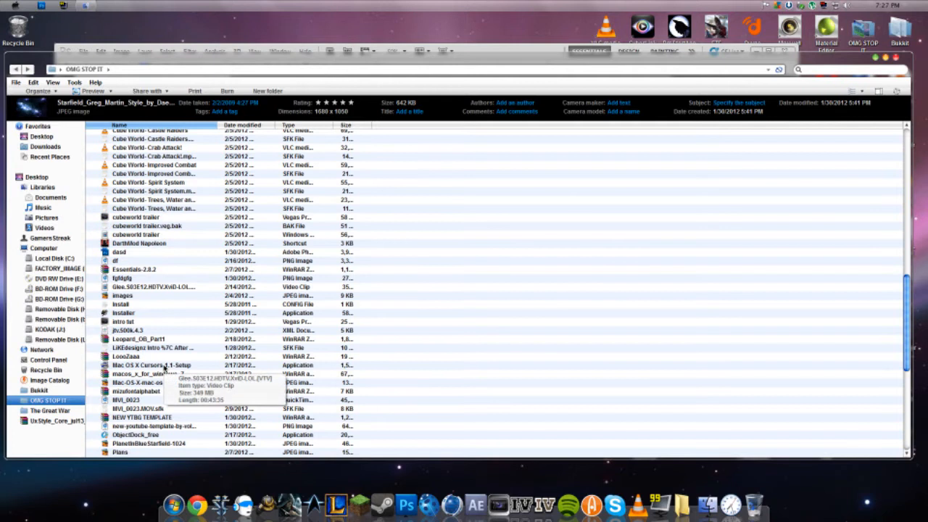
scroll(163, 366, "down", 1)
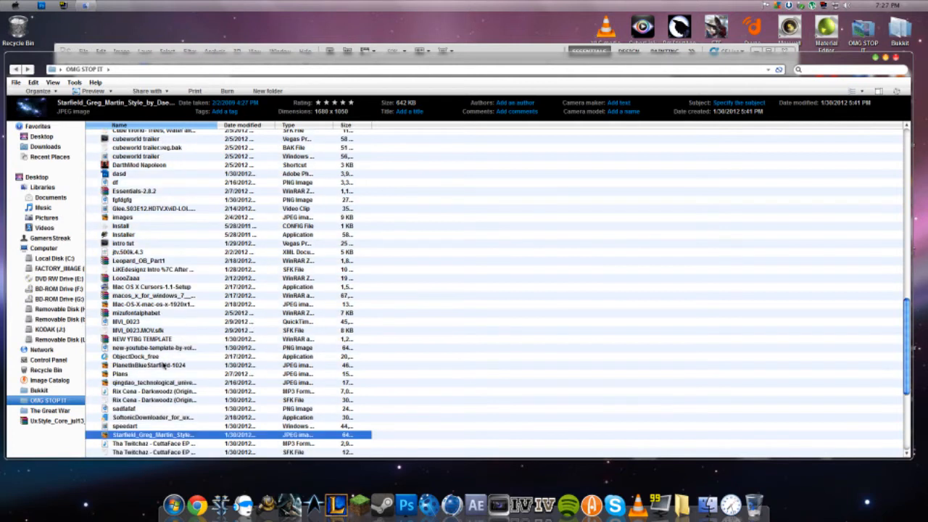
left_click(142, 365)
left_click(142, 373)
Search the folder from its subfolders down to the last files, previewing the qingdao image and PlanetInBlueStarfield-1024 on the way
scroll(150, 324, "up", 6)
scroll(150, 324, "up", 12)
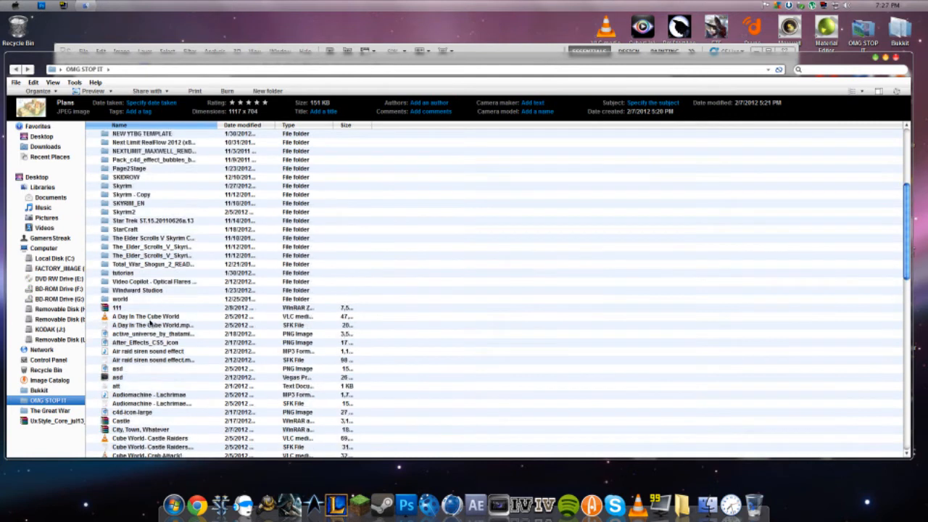
scroll(150, 324, "up", 4)
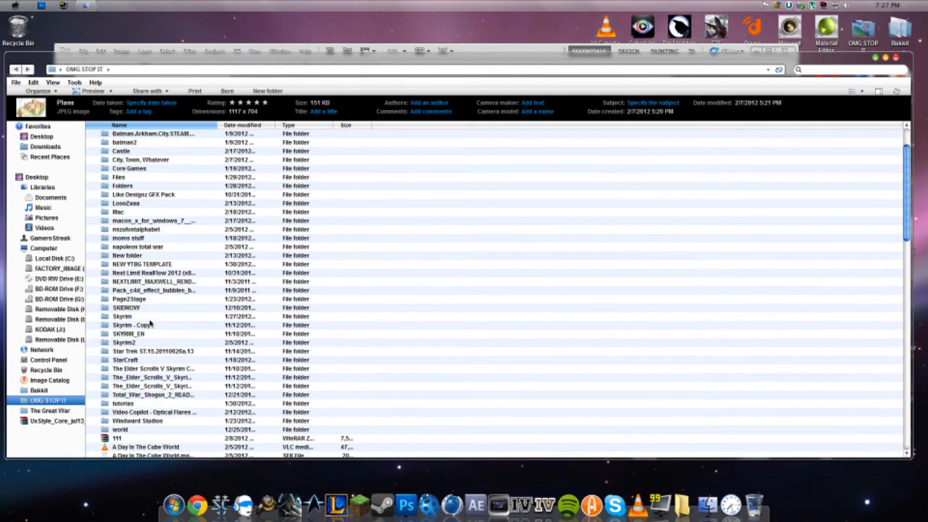
scroll(150, 324, "down", 5)
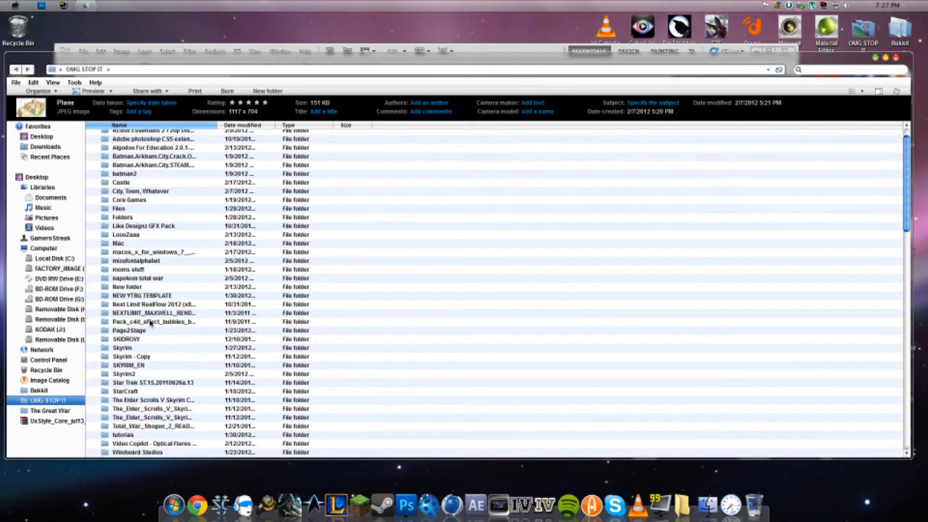
scroll(150, 324, "down", 20)
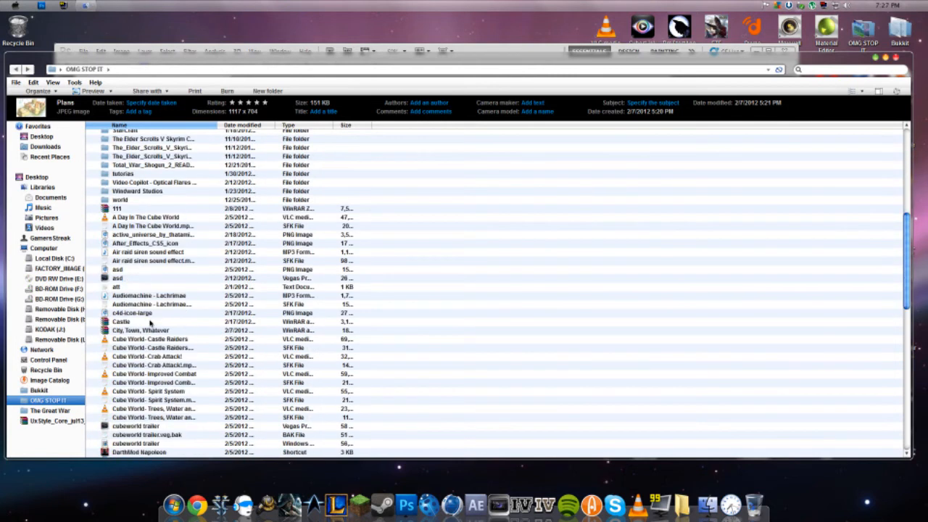
left_click(148, 253)
left_click(149, 236)
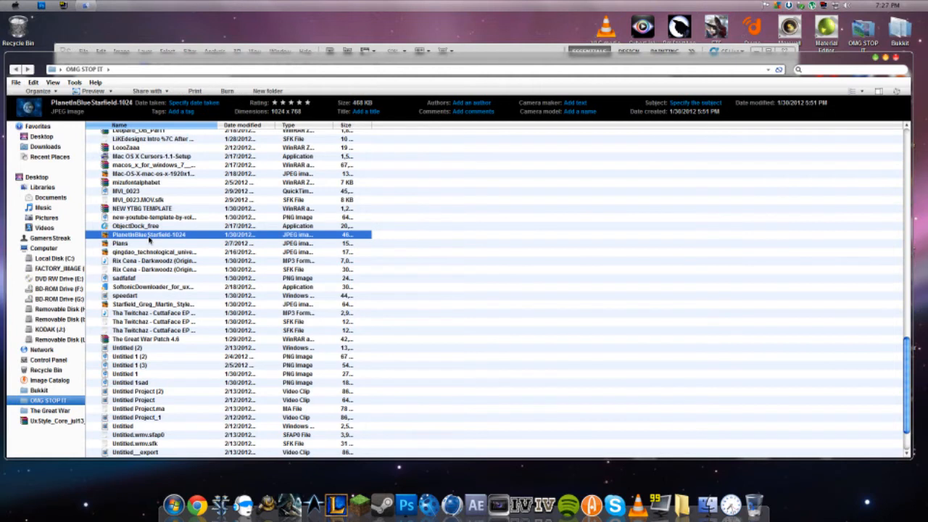
scroll(155, 290, "down", 2)
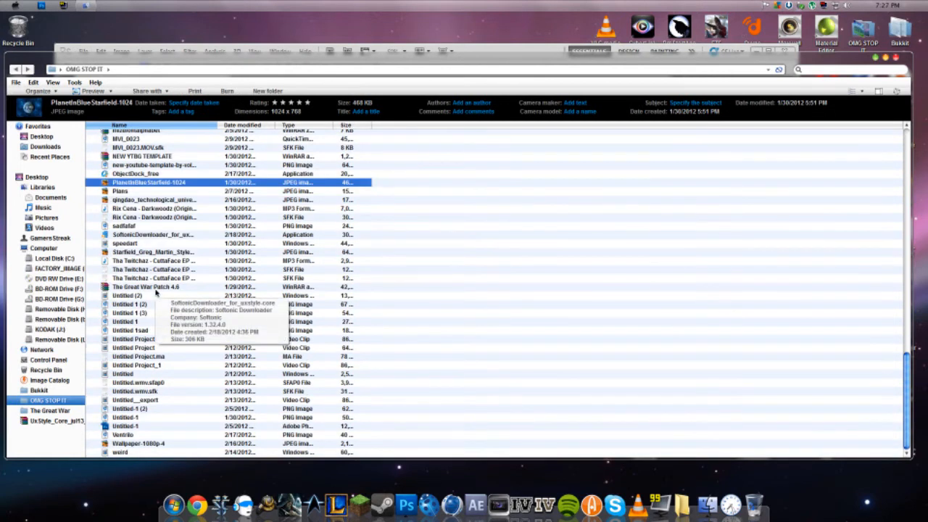
Preview the Starfield JPEG and compare it with the Untitled 1 PNG images
left_click(139, 253)
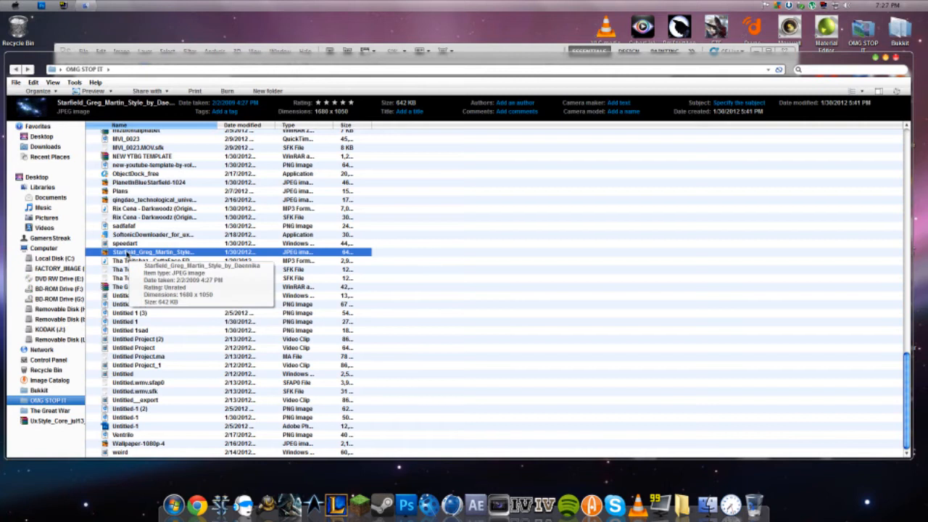
left_click_drag(127, 253, 583, 355)
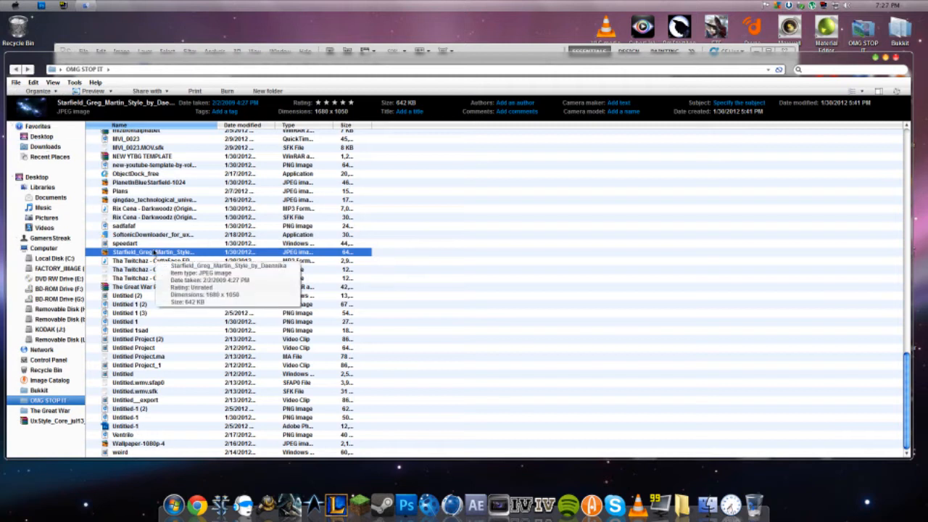
left_click(124, 307)
left_click(126, 314)
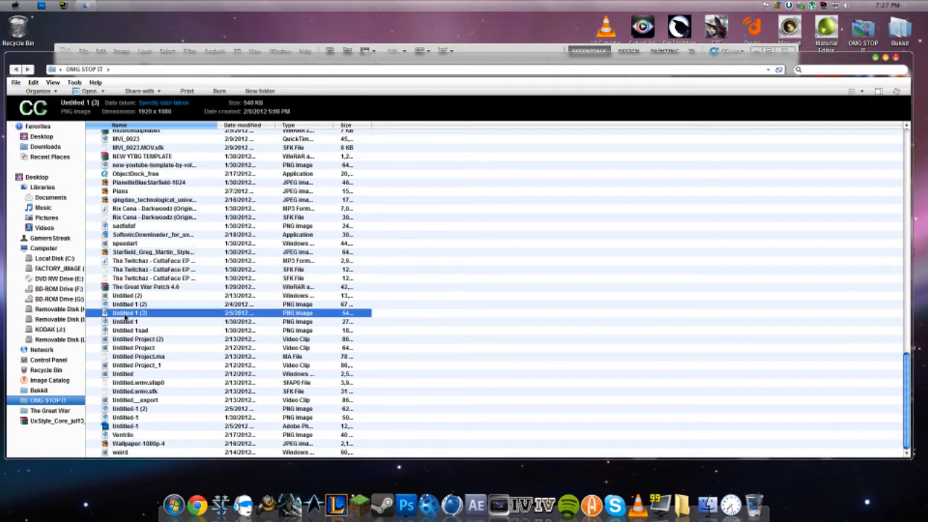
left_click(128, 323)
Place the Starfield JPEG into the Wallpaper-1080p-4 document in Photoshop and maximize the Photoshop window
left_click(136, 255)
left_click_drag(133, 255, 428, 253)
key("Return")
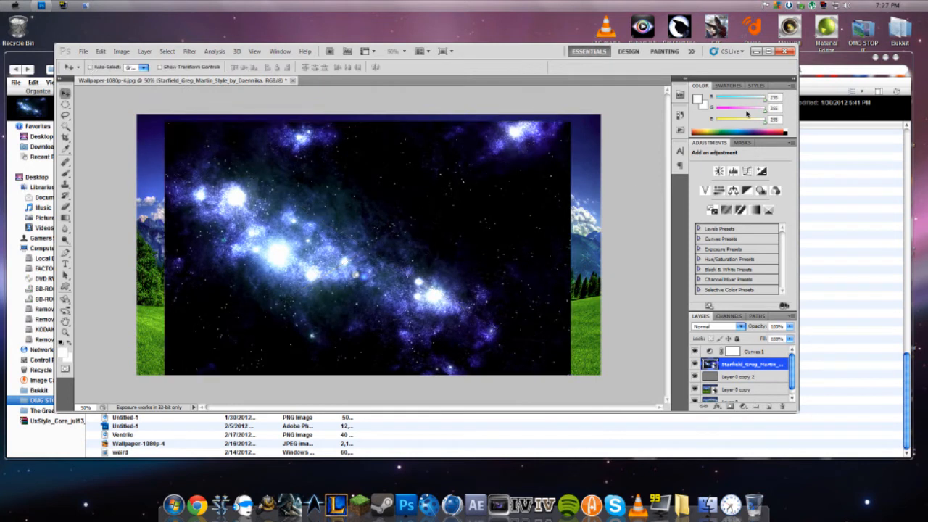
left_click(768, 51)
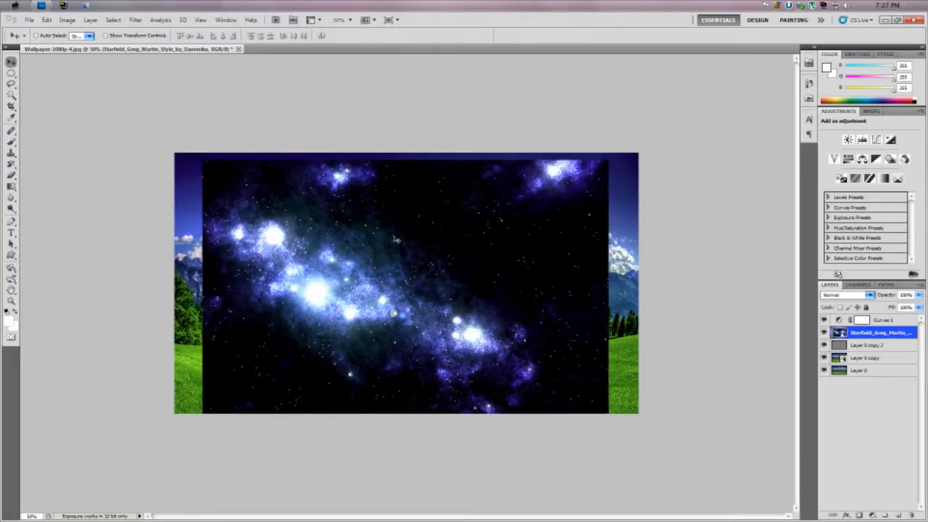
Scale the starfield layer proportionally to about 127% across the full canvas width, and move it up to expose the grass
key("ctrl+t")
left_click_drag(607, 160, 718, 94)
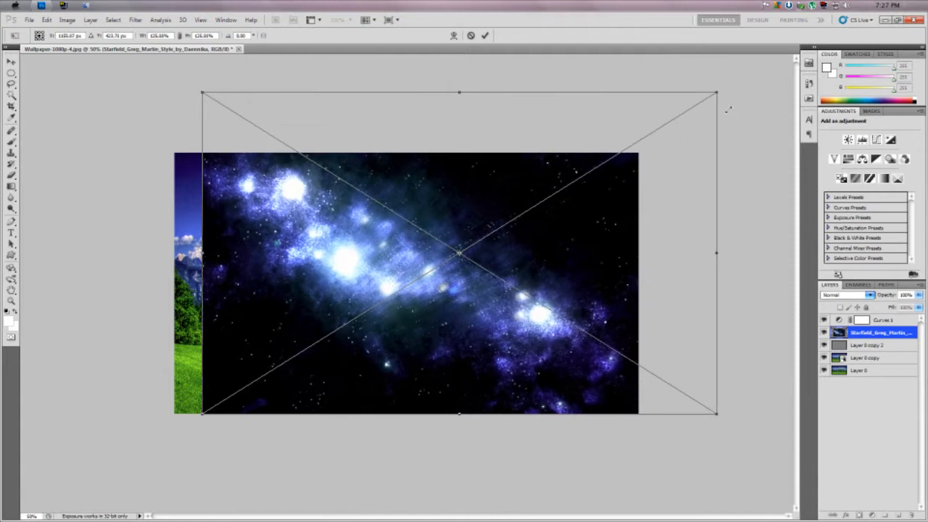
left_click_drag(652, 247, 600, 248)
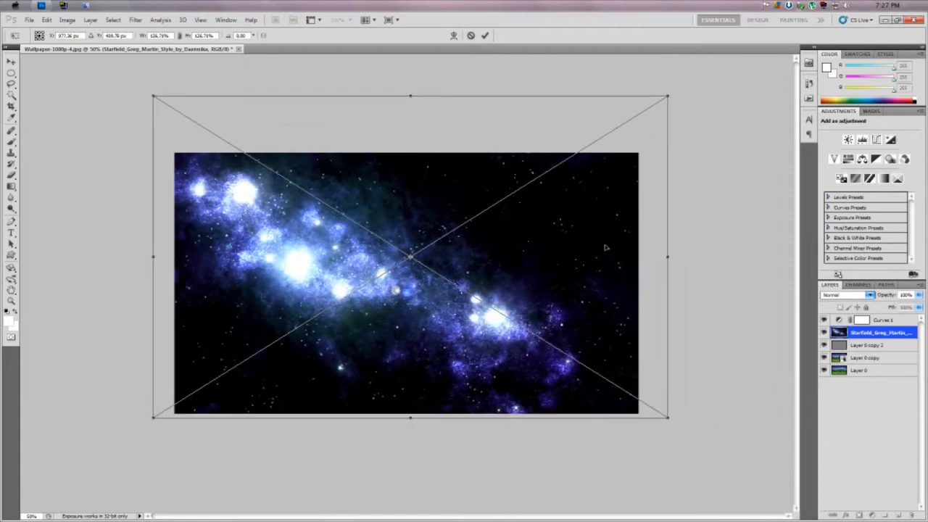
key("Return")
left_click_drag(471, 295, 472, 253)
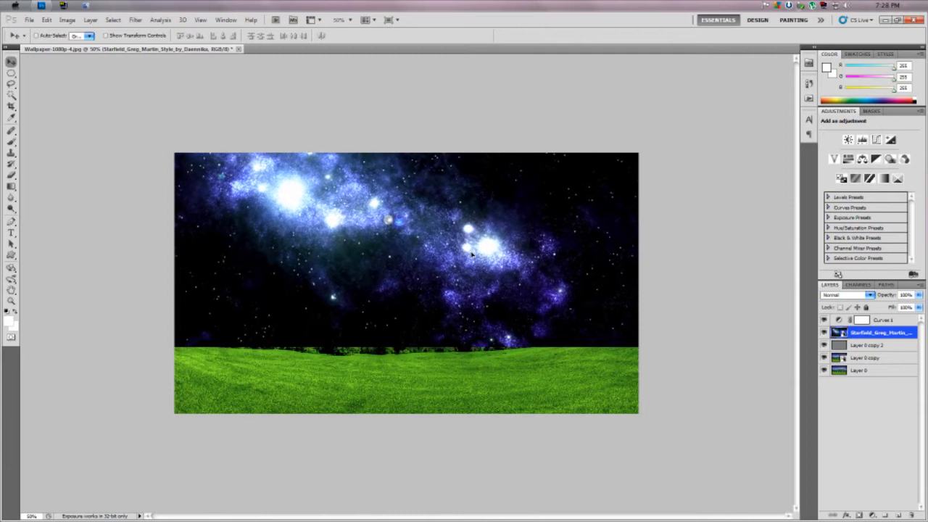
Set the starfield layer's blend mode to Screen and shift the layer up and left over the sky
left_click(870, 295)
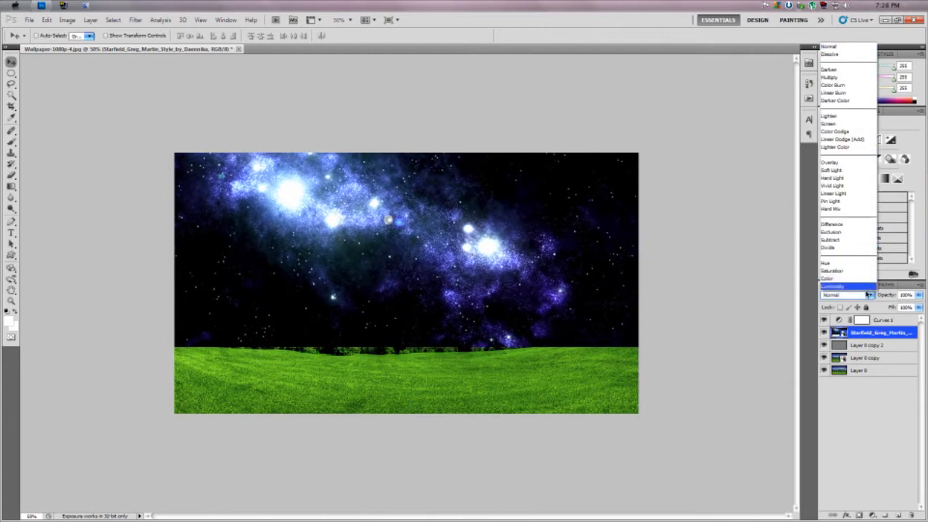
left_click(840, 124)
left_click_drag(538, 285, 505, 254)
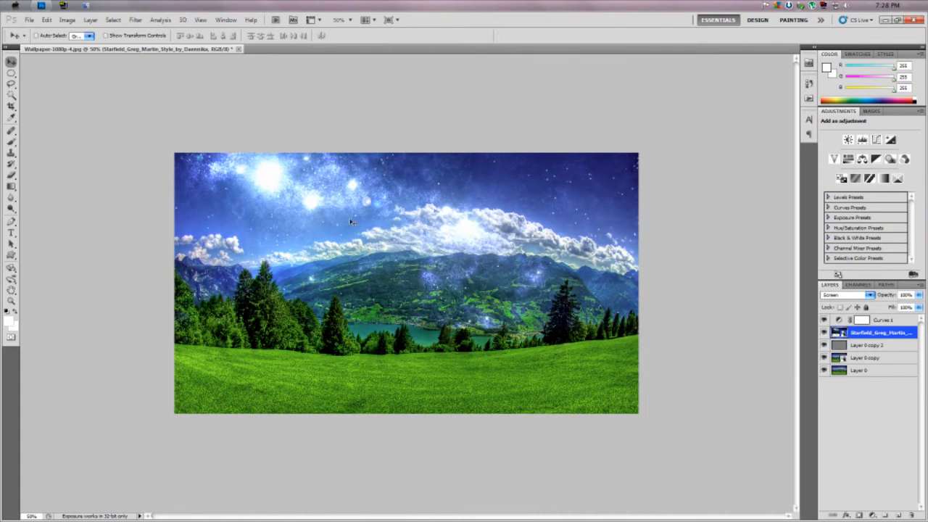
Switch the starfield layer to Normal blending and back to Screen to compare the two modes
left_click(862, 297)
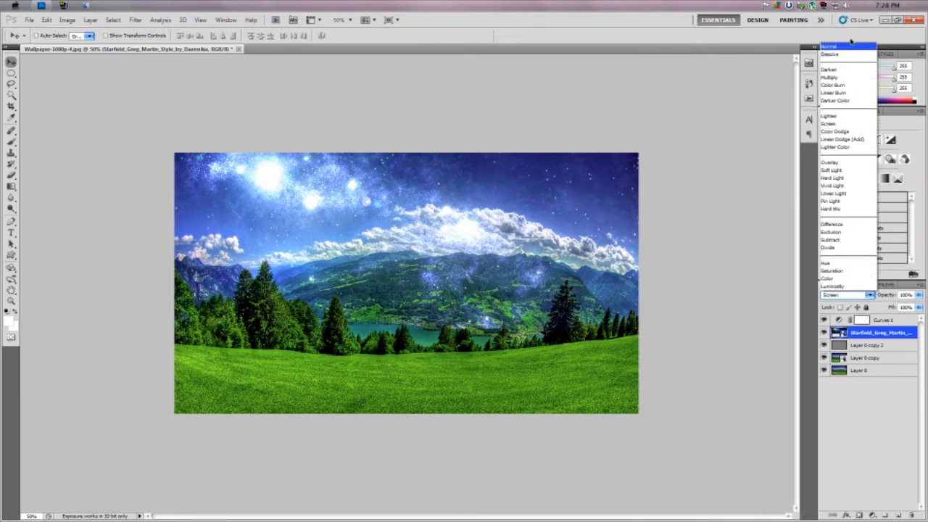
left_click(852, 48)
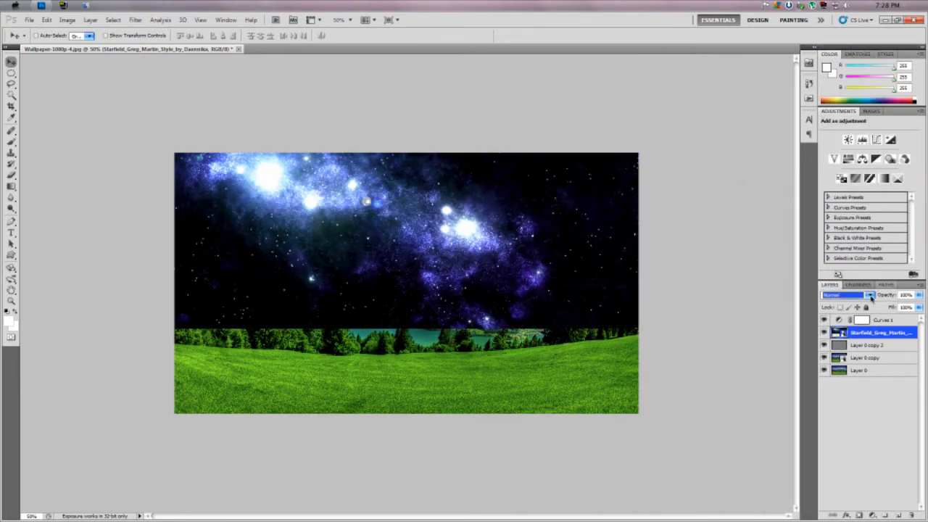
left_click(869, 295)
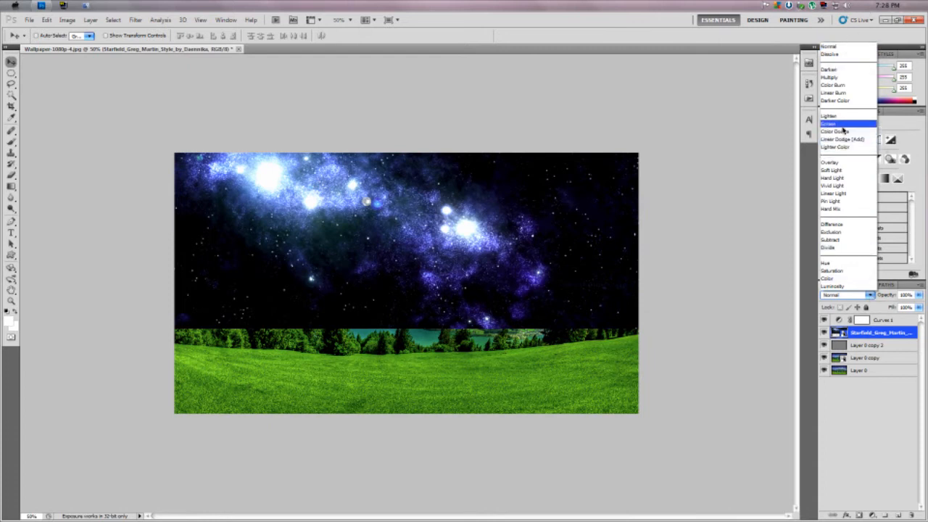
left_click(841, 125)
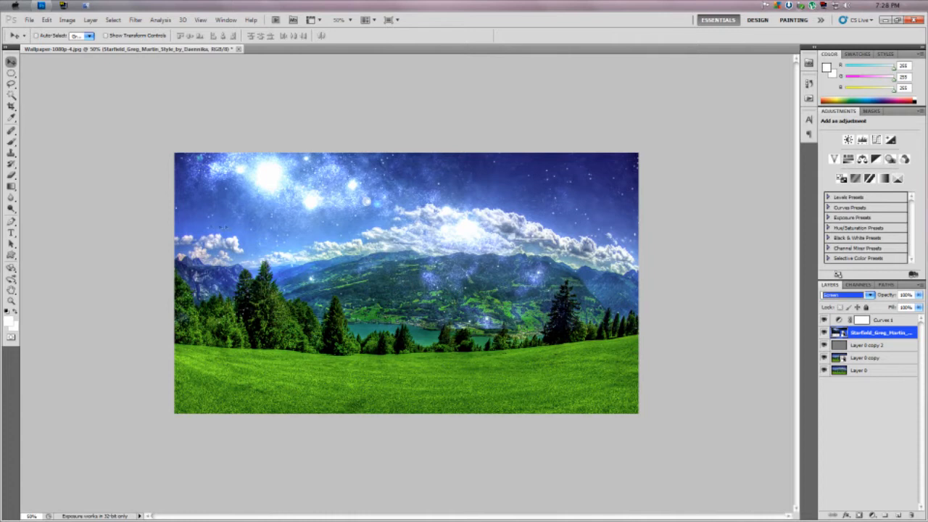
Choose the Eraser tool and rasterize the placed starfield layer for erasing
left_click(11, 175)
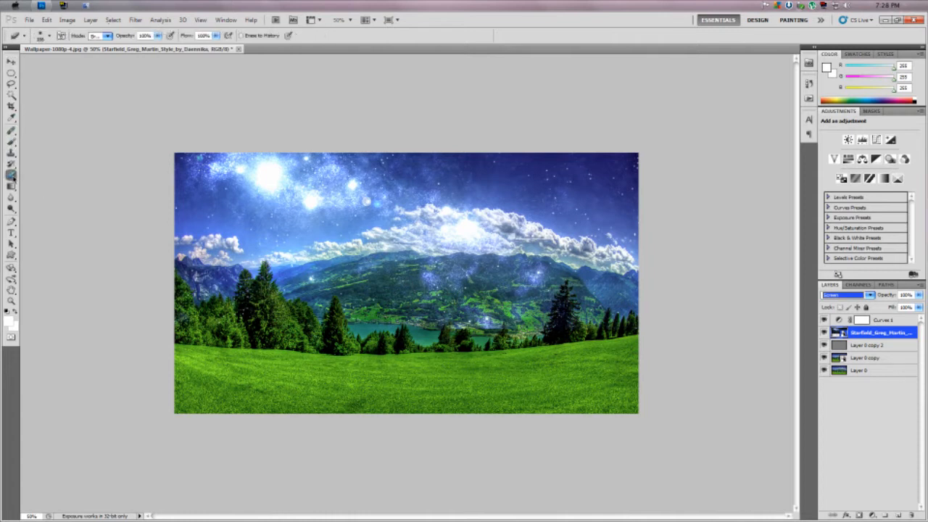
left_click(300, 256)
left_click(392, 205)
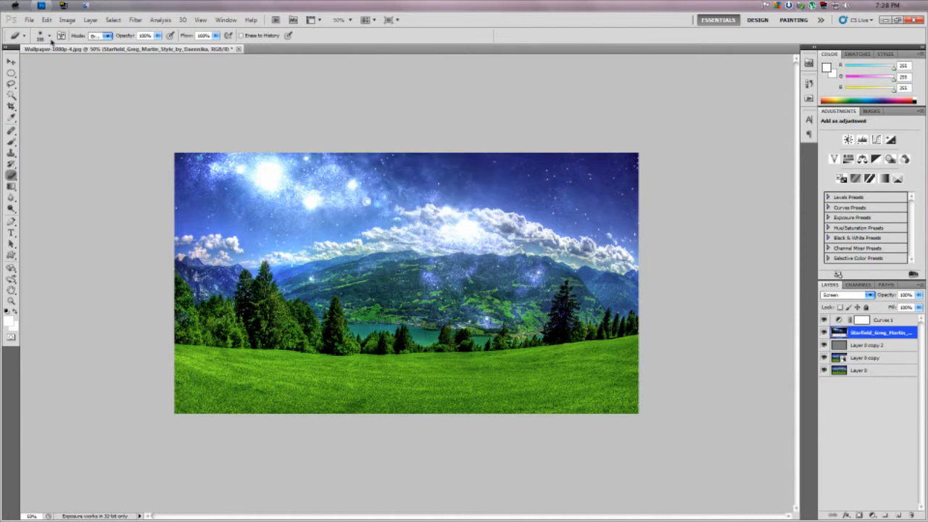
Adjust the soft eraser's size and erase the starfield over the mountains, the valley and the large central clouds
left_click(49, 38)
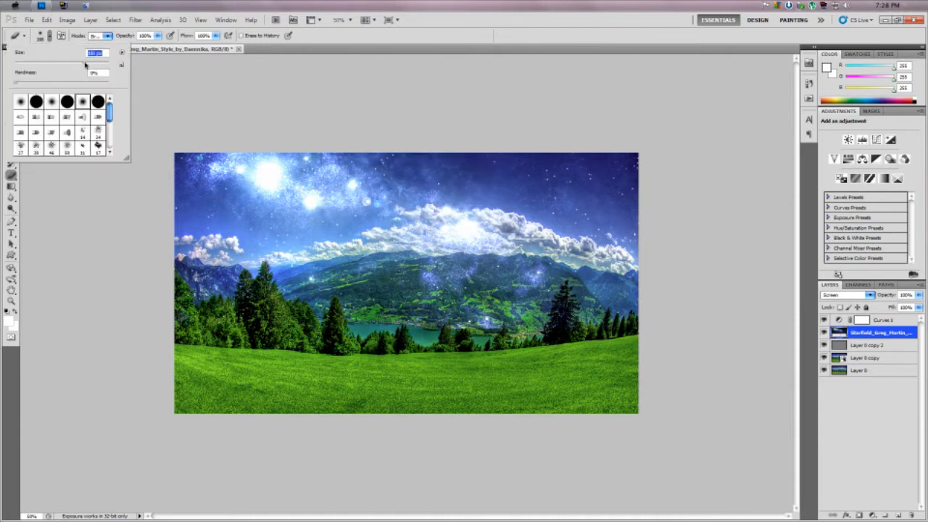
left_click_drag(86, 63, 86, 63)
left_click(292, 55)
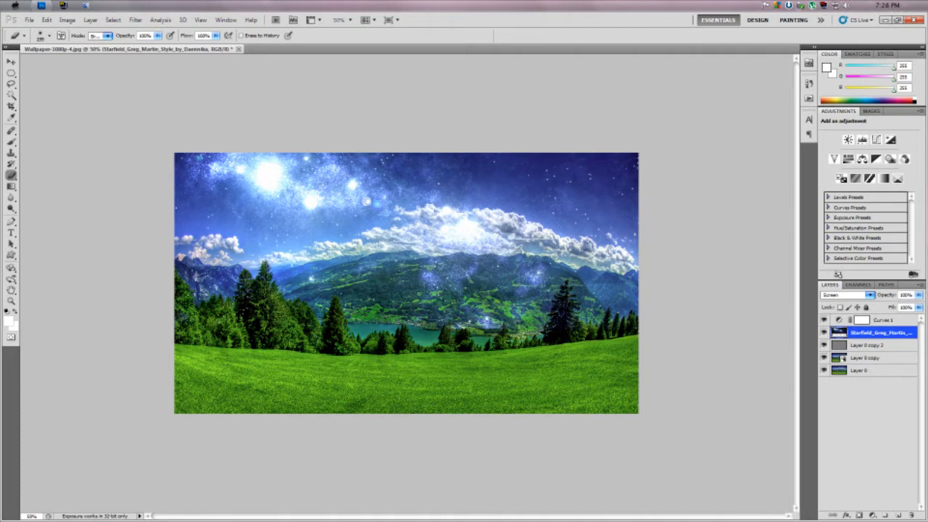
mouse_move(614, 288)
left_mouse_down()
mouse_move(612, 304)
mouse_move(552, 290)
mouse_move(443, 308)
mouse_move(373, 286)
mouse_move(435, 275)
mouse_move(460, 231)
mouse_move(435, 228)
mouse_move(426, 258)
mouse_move(377, 304)
mouse_move(327, 322)
mouse_move(359, 289)
mouse_move(311, 306)
mouse_move(185, 315)
mouse_move(250, 319)
mouse_move(230, 294)
mouse_move(196, 279)
mouse_move(269, 290)
mouse_move(250, 289)
mouse_move(445, 250)
mouse_move(476, 249)
mouse_move(614, 294)
mouse_move(606, 282)
mouse_move(508, 261)
mouse_move(481, 224)
left_mouse_up()
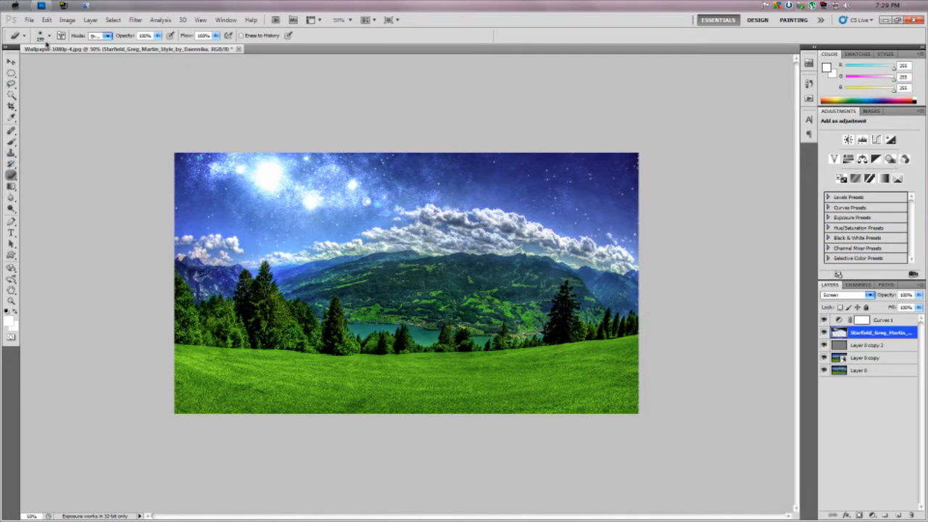
Examine the erased starfield edges around the clouds and mountains at close range
left_click(47, 36)
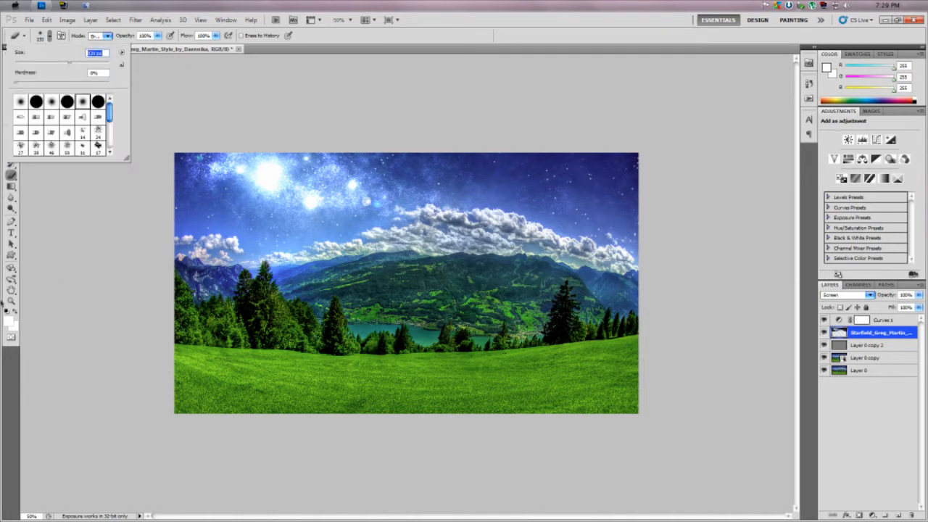
left_click(11, 301)
left_click(433, 247)
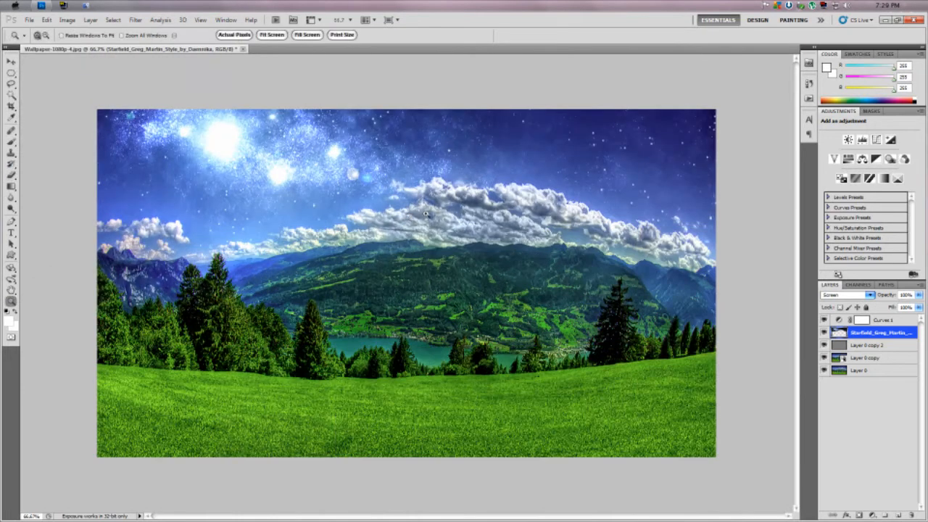
left_click(448, 184)
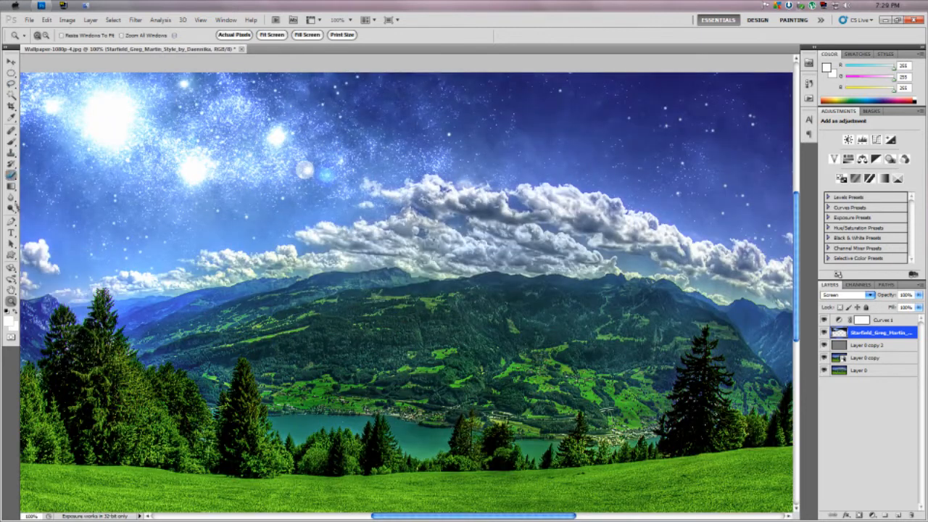
left_click(11, 175)
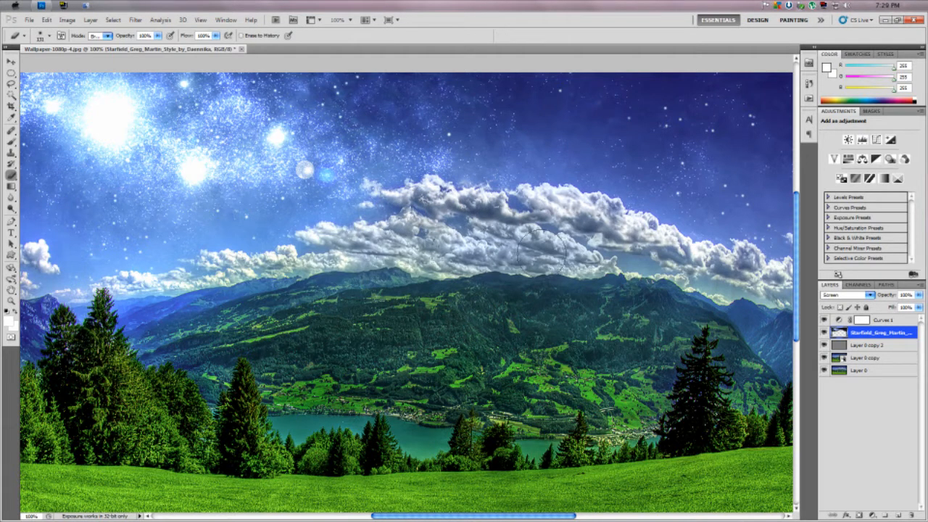
key("z")
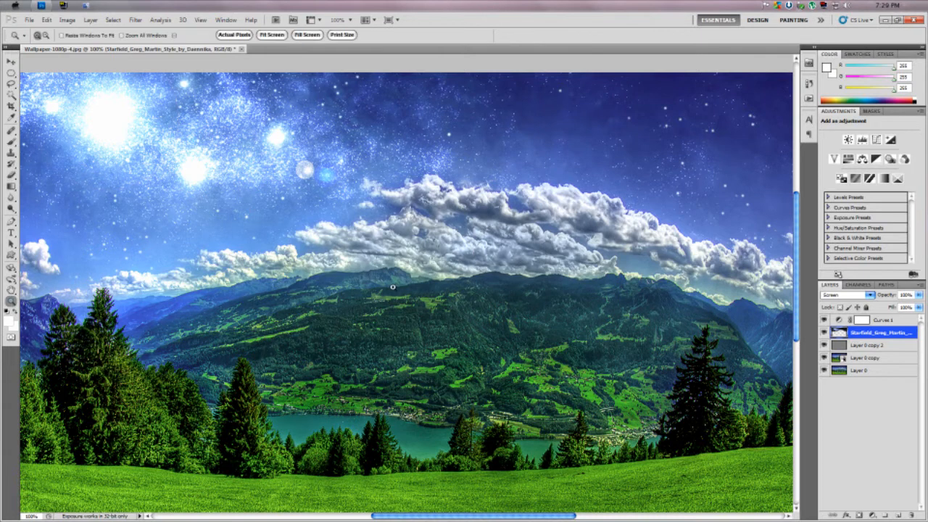
left_click(428, 287, "alt")
left_click(425, 287, "alt")
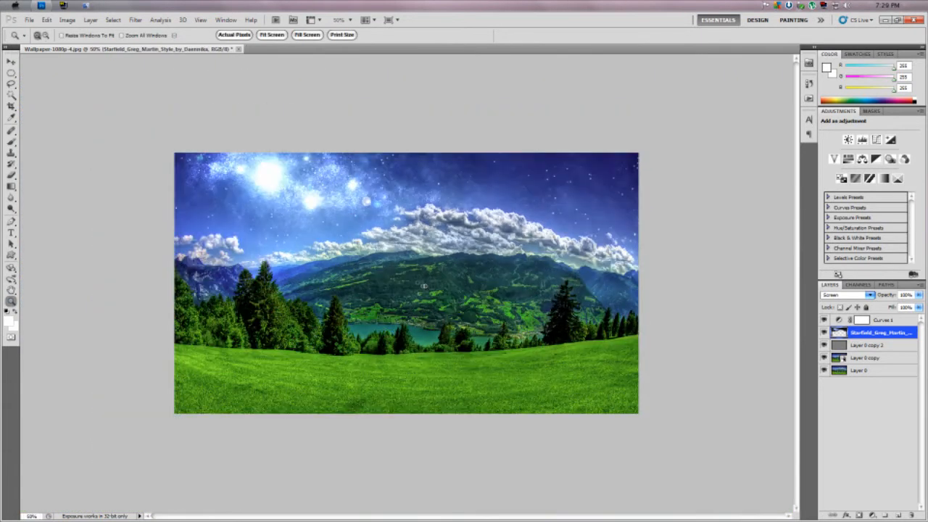
Try moving the starfield layer up and to the right, and undo the move
left_click(11, 62)
left_click_drag(355, 213, 380, 192)
left_click(46, 19)
left_click(61, 41)
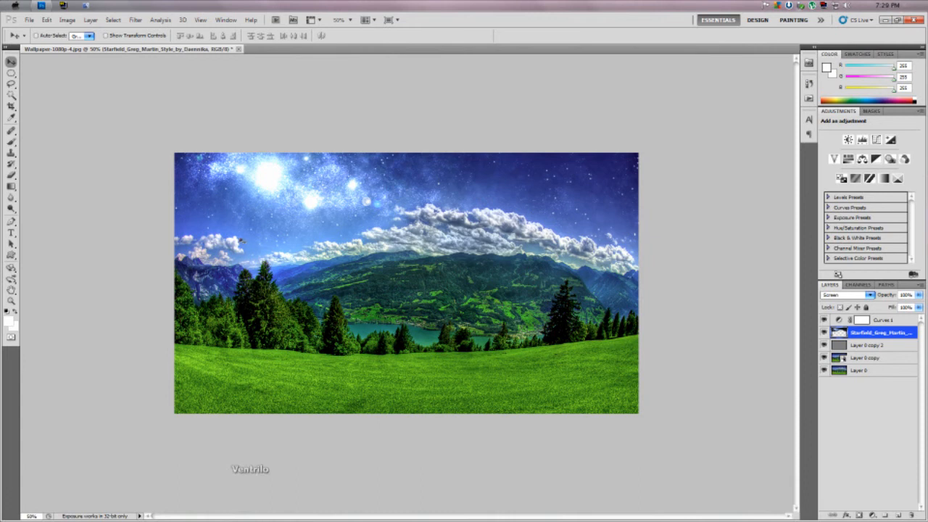
Switch to Windows Explorer and look through the OMG STOP IT folder for a planet image to add
left_click(697, 506)
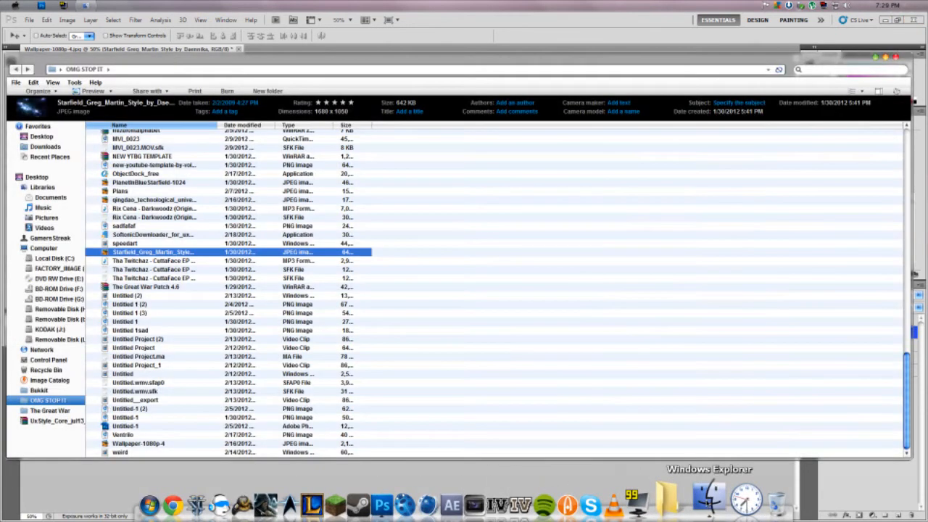
left_click(119, 243)
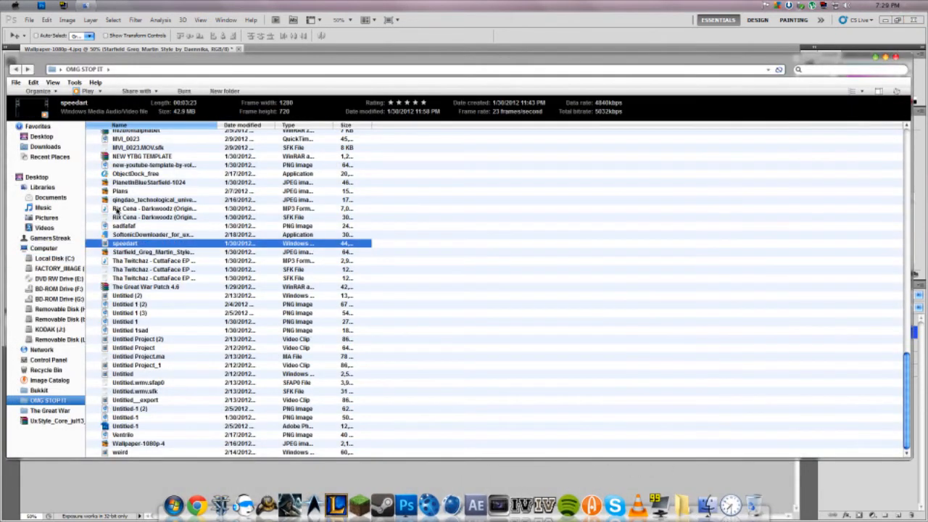
left_click(135, 252)
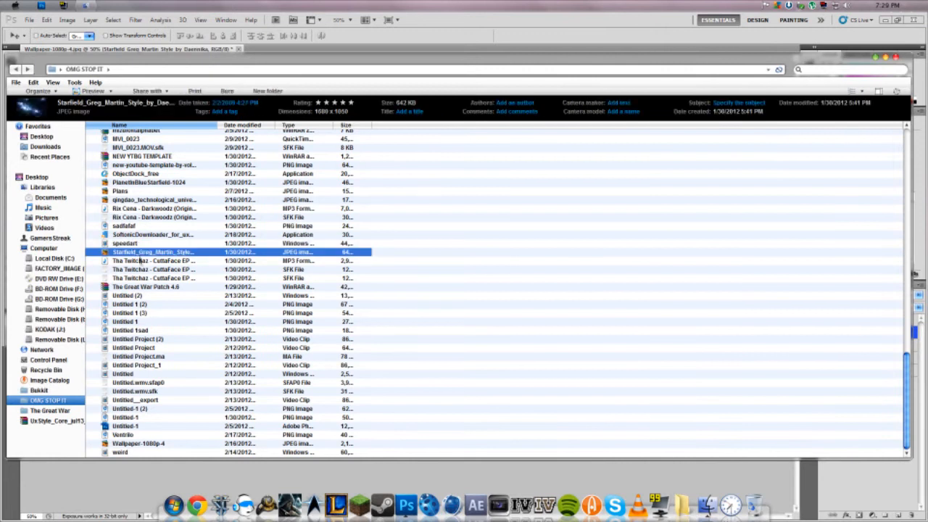
scroll(142, 313, "up", 1)
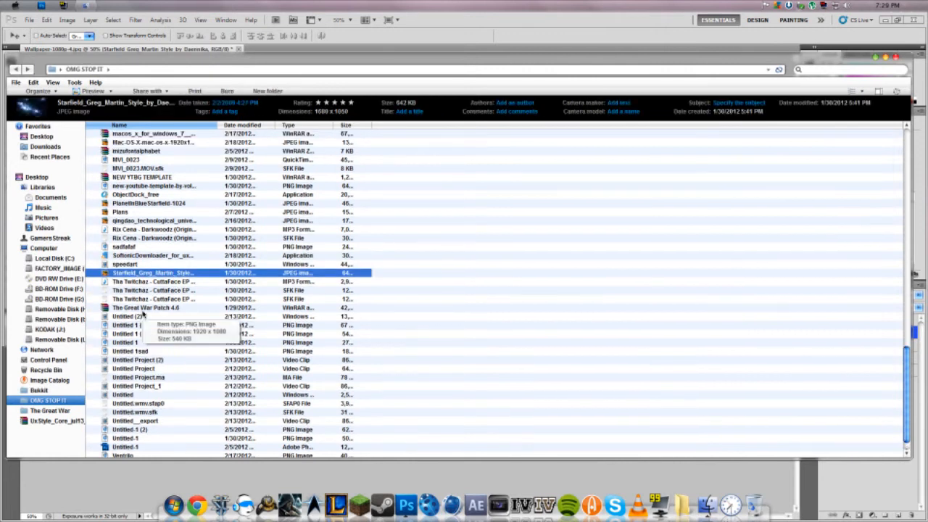
left_click(148, 210)
left_click(153, 204)
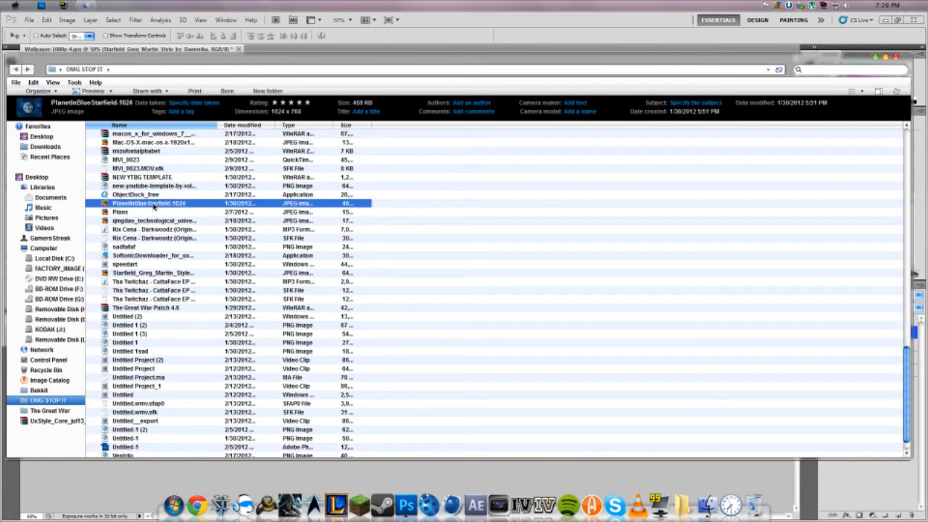
scroll(153, 206, "up", 9)
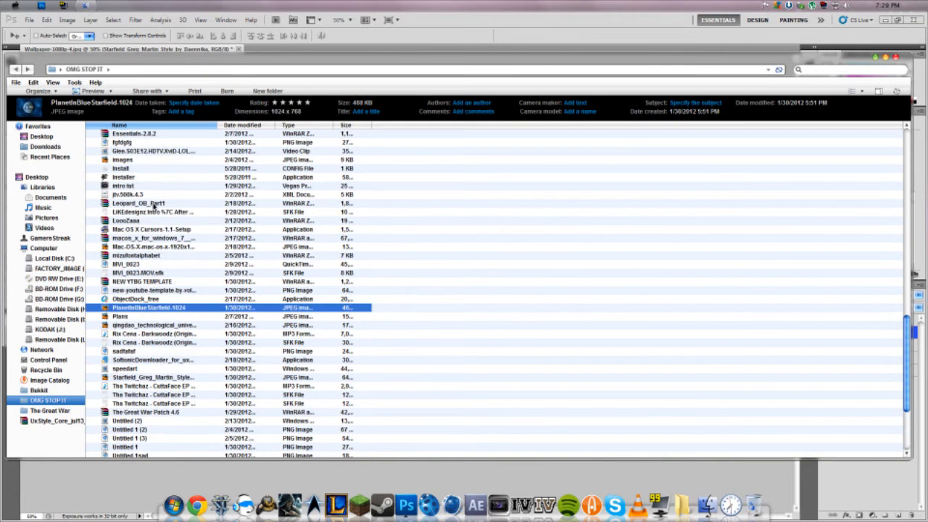
scroll(153, 206, "up", 9)
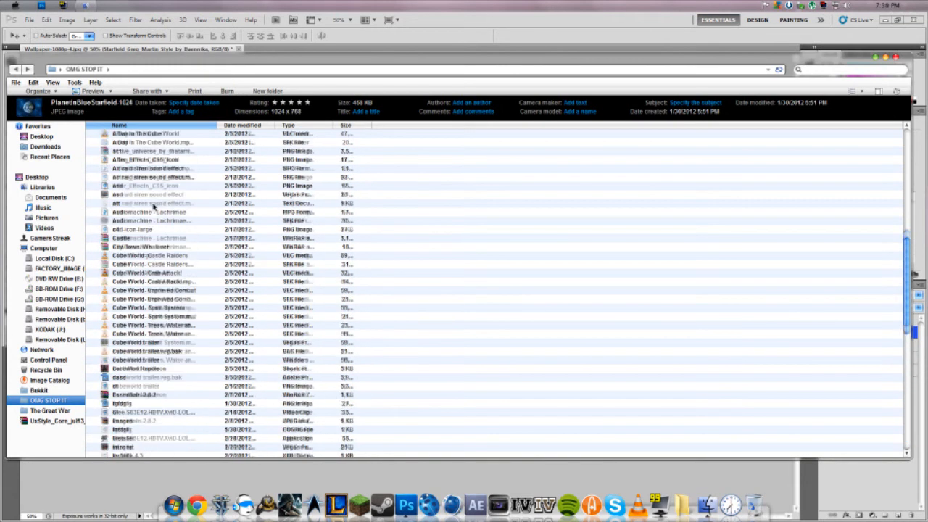
scroll(145, 279, "up", 5)
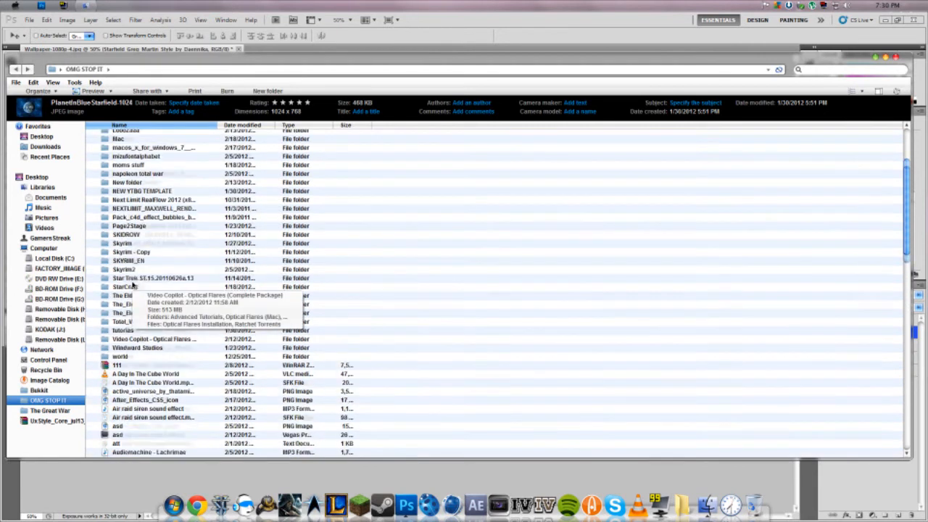
left_click(159, 401)
left_click(160, 408)
left_click(160, 417)
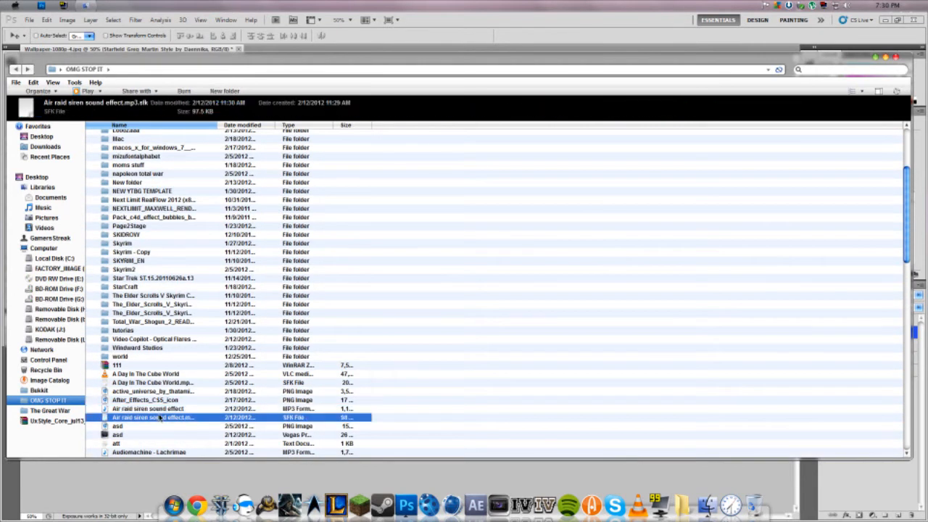
left_click(158, 382)
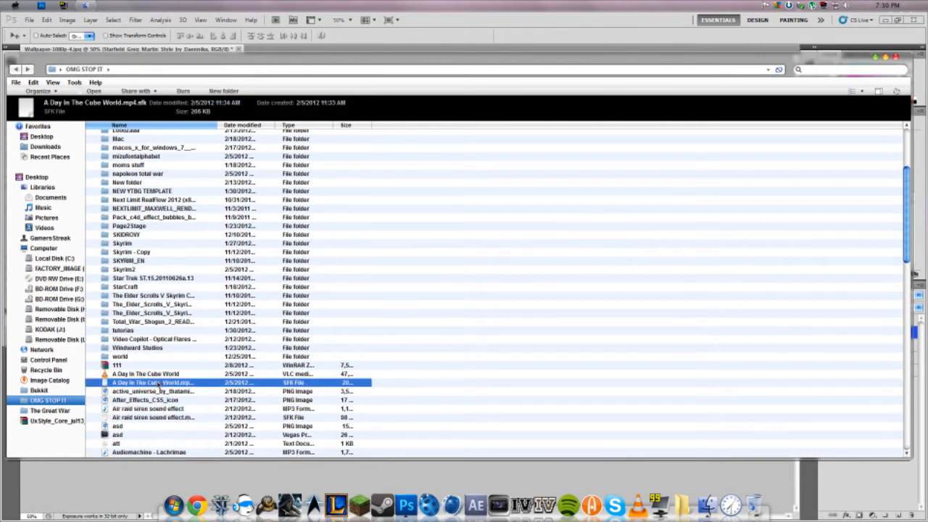
left_click(895, 58)
Switch to Google Chrome, go to google.com and open its image search
left_click(208, 505)
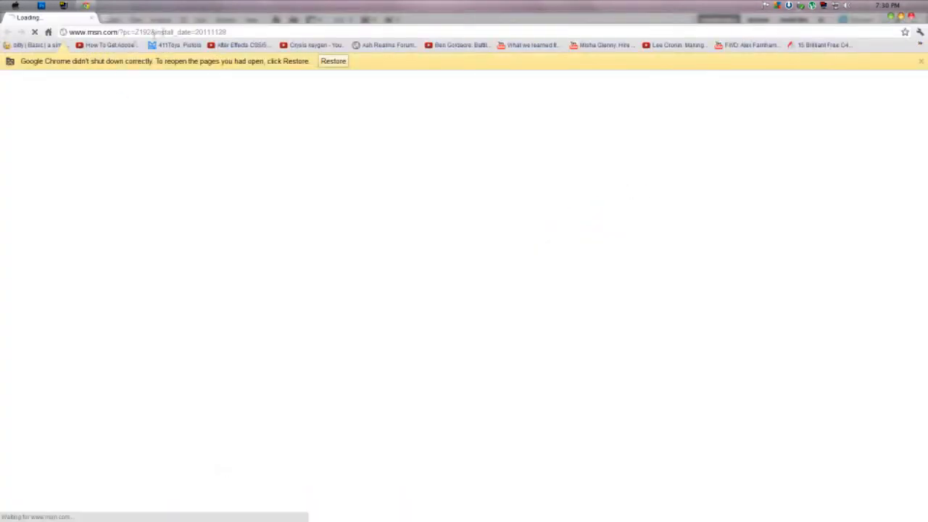
left_click(163, 31)
type("google.com")
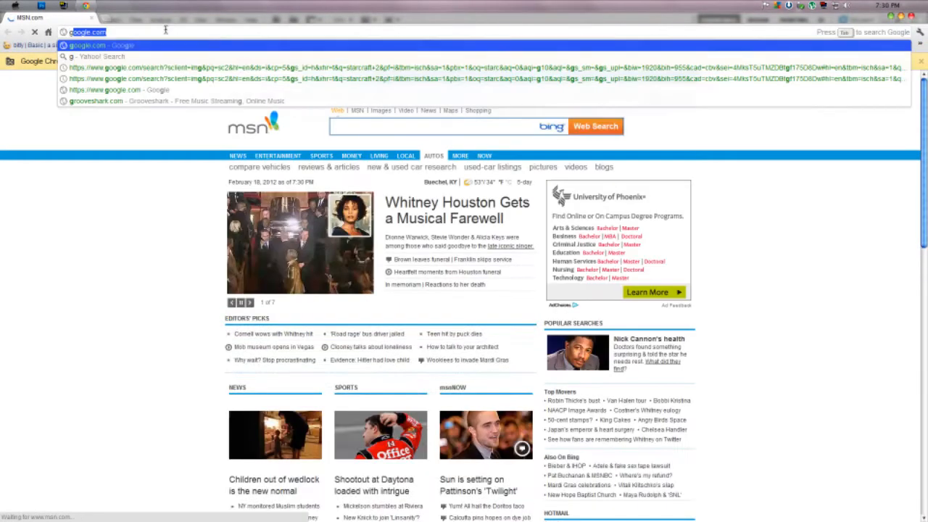
key("Return")
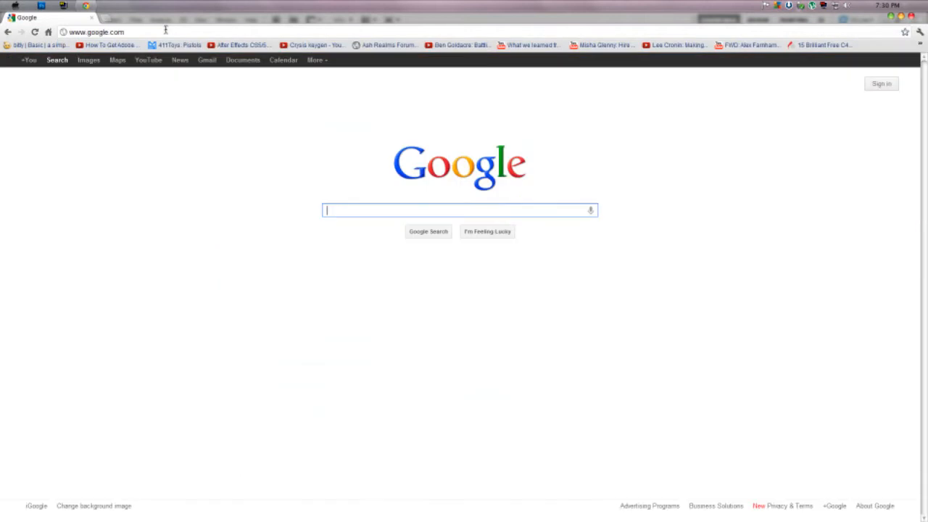
left_click(89, 59)
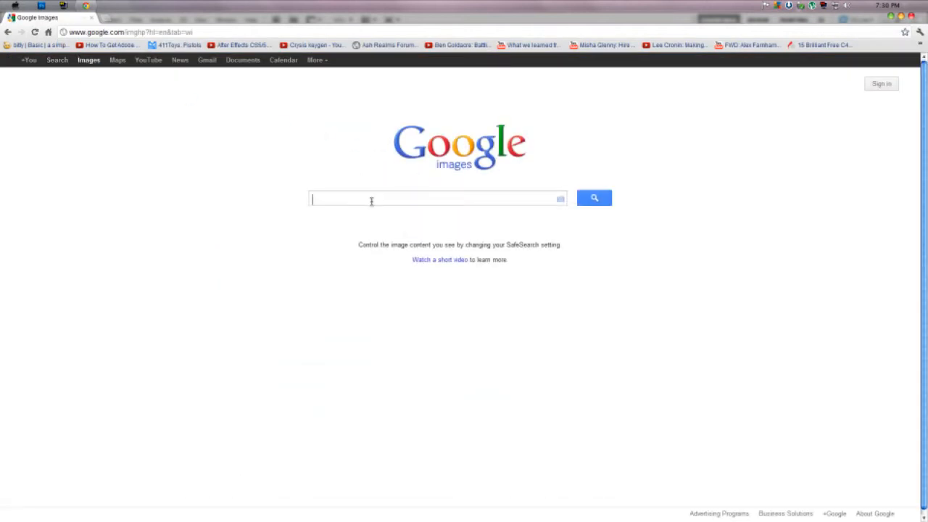
Search the images for "planets"
type("plabnet")
key("BackSpace")
key("BackSpace")
key("BackSpace")
key("BackSpace")
type("nets")
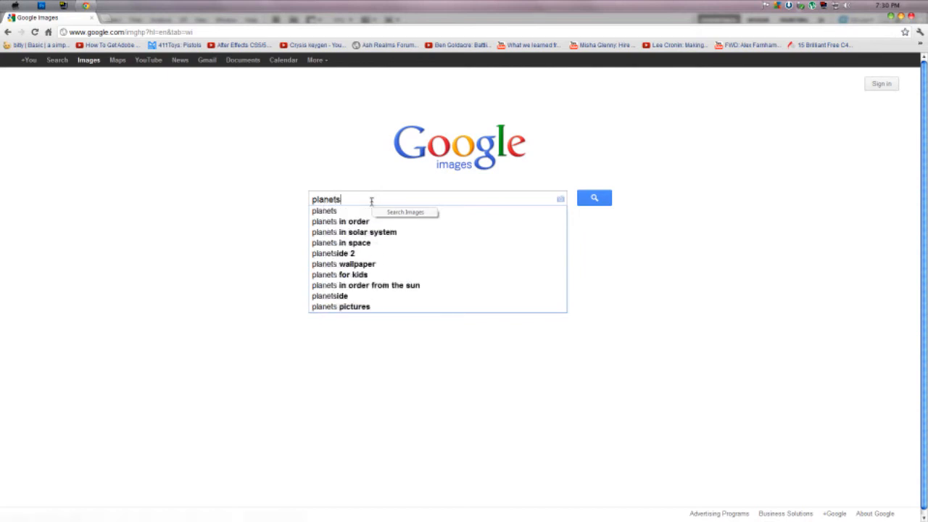
key("Return")
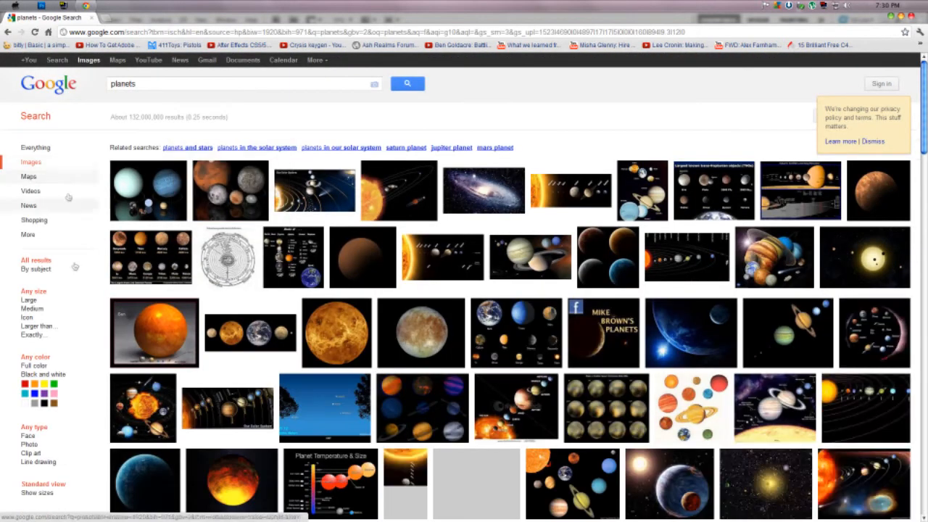
Limit the image results to those larger than 2 MP (1600×1200)
left_click(39, 326)
left_click(64, 336)
left_click(52, 389)
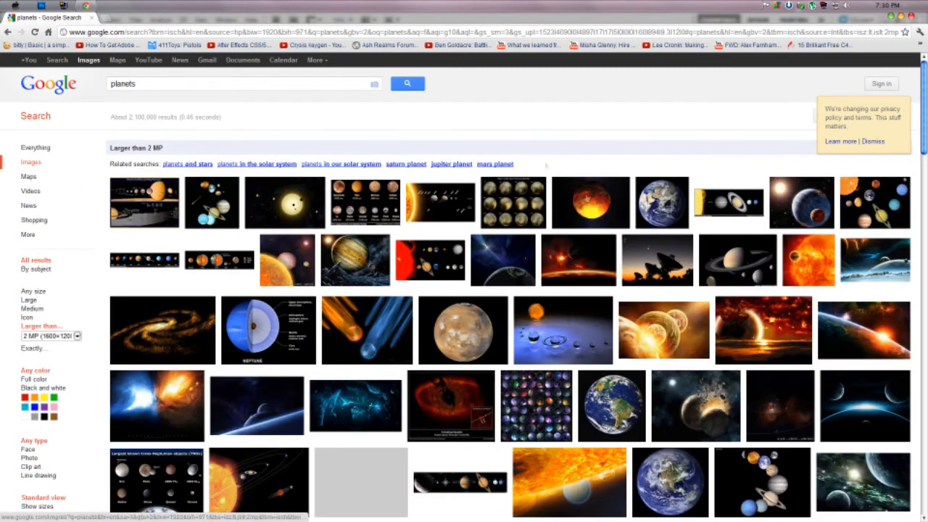
Find the Ventura Planets image on page 4 of the results, open its full-size version and view it at actual size
mouse_move(611, 406)
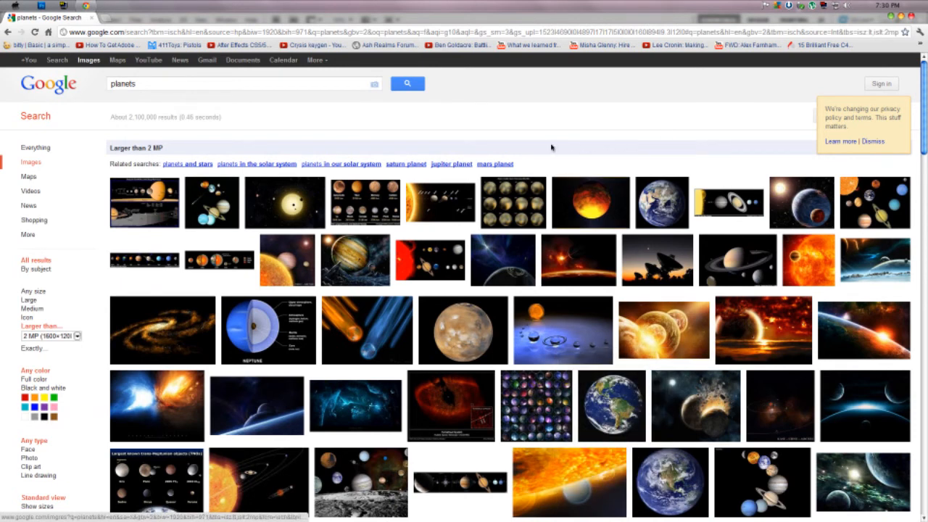
scroll(517, 377, "down", 3)
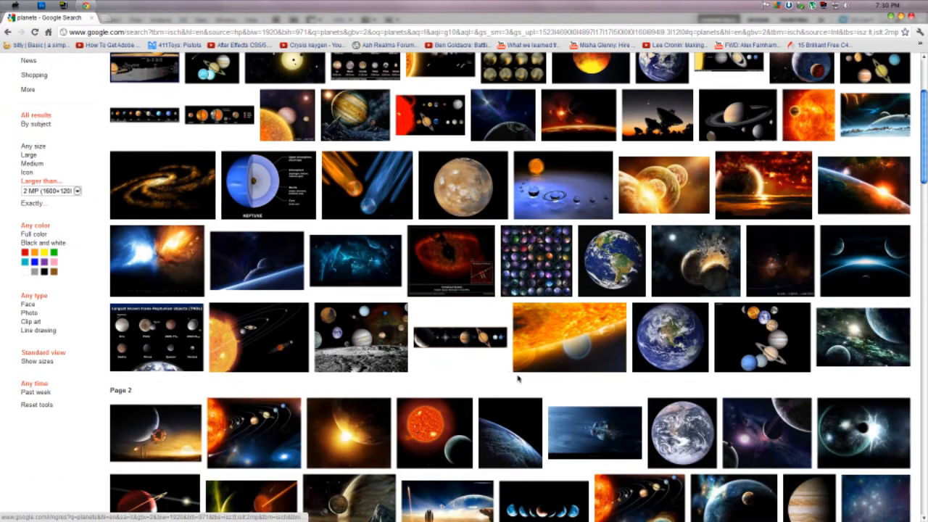
scroll(517, 377, "down", 3)
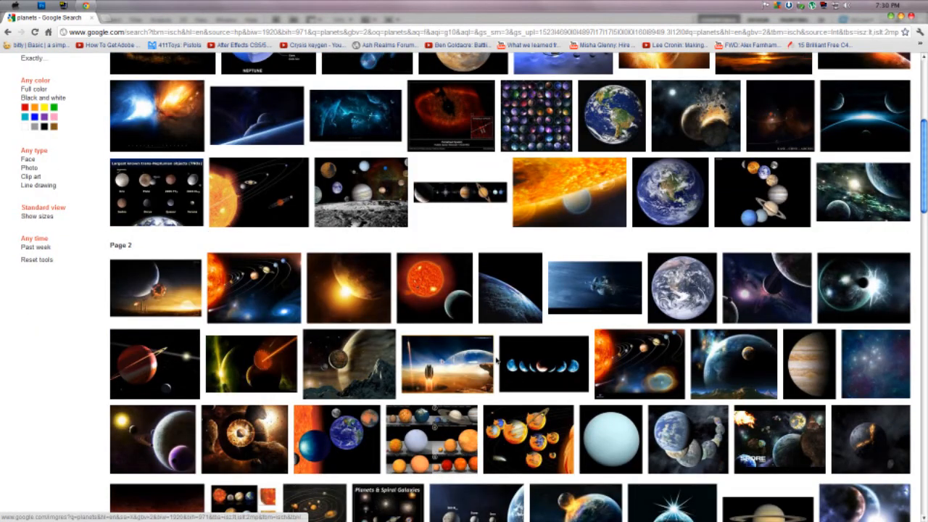
scroll(497, 360, "down", 2)
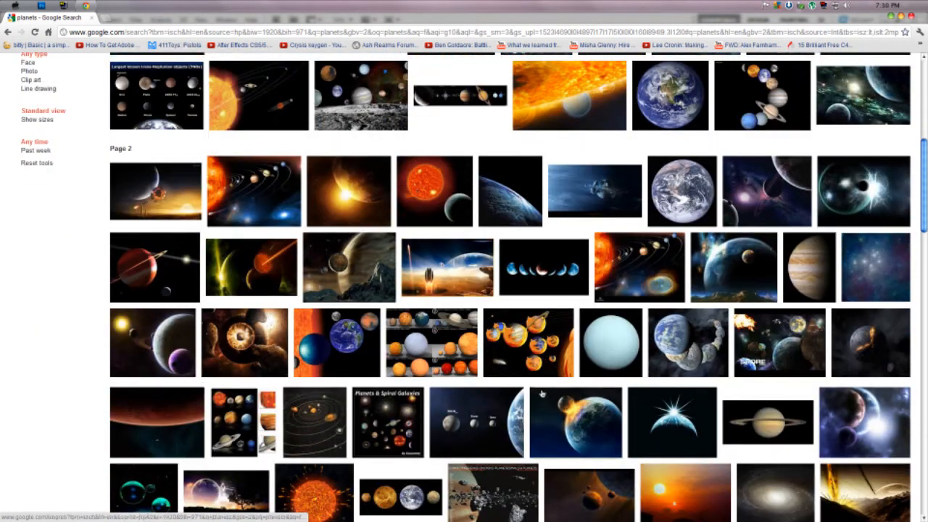
scroll(534, 395, "down", 4)
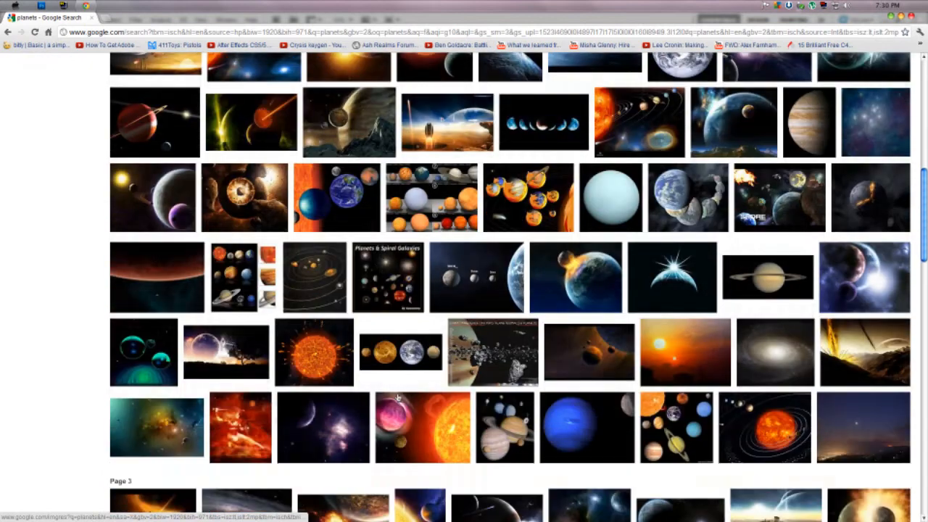
scroll(397, 397, "down", 3)
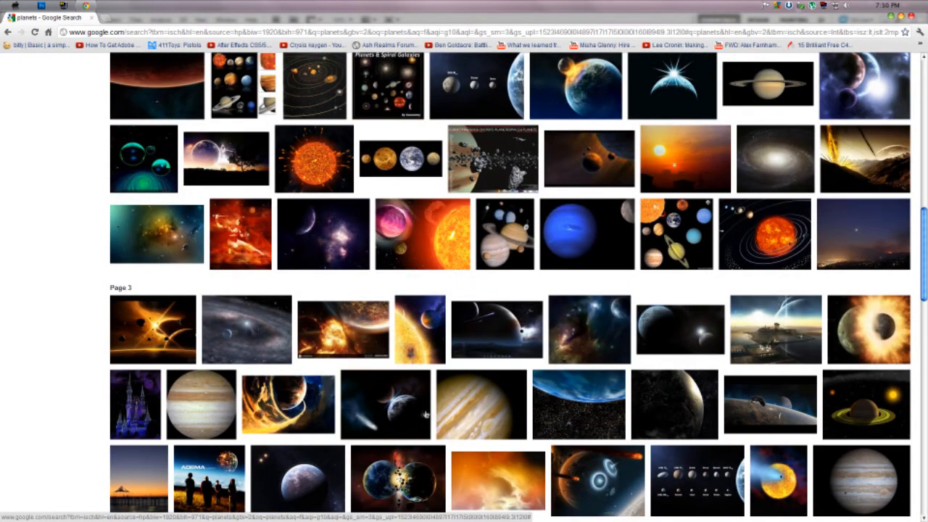
scroll(433, 417, "down", 2)
scroll(434, 418, "down", 5)
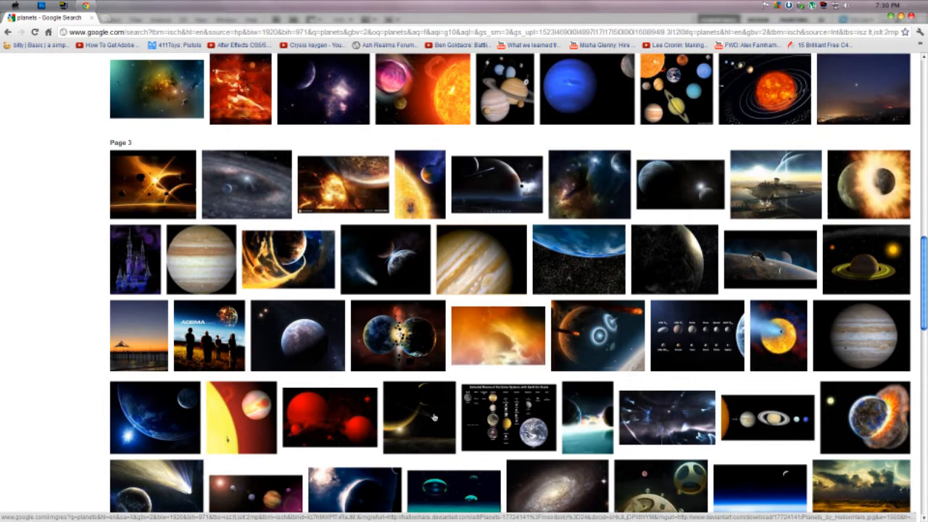
scroll(419, 406, "down", 4)
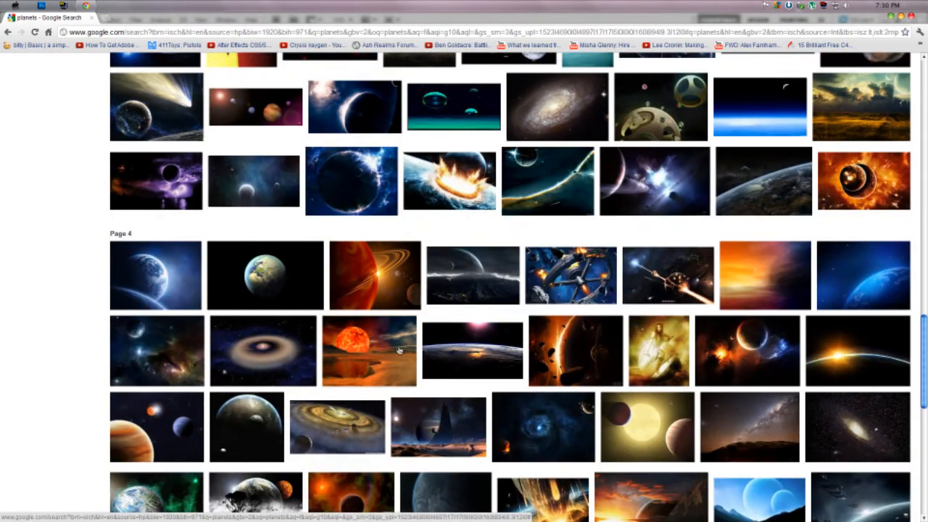
left_click(280, 423)
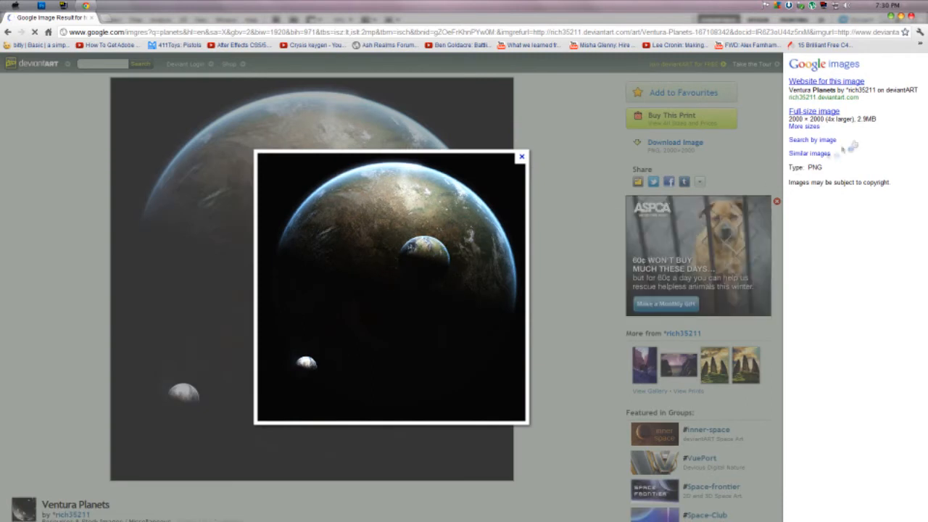
left_click(835, 115)
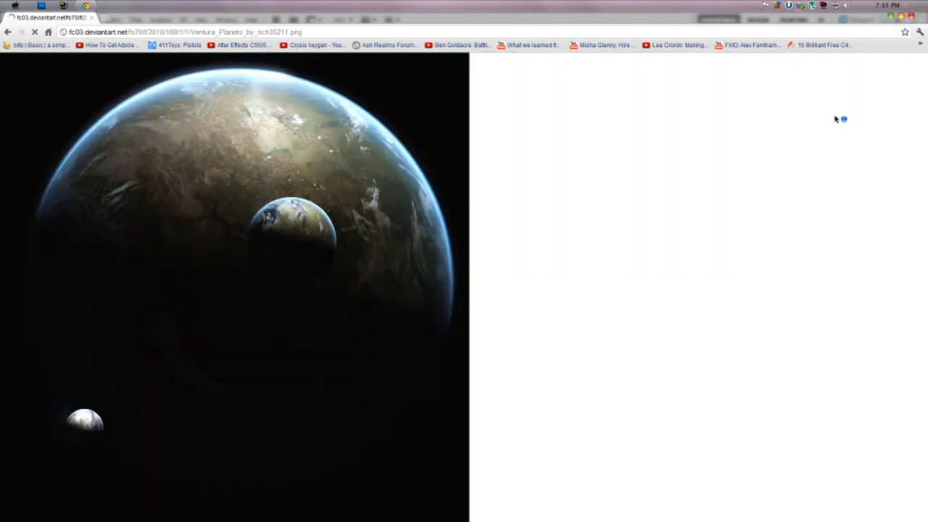
left_click(277, 220)
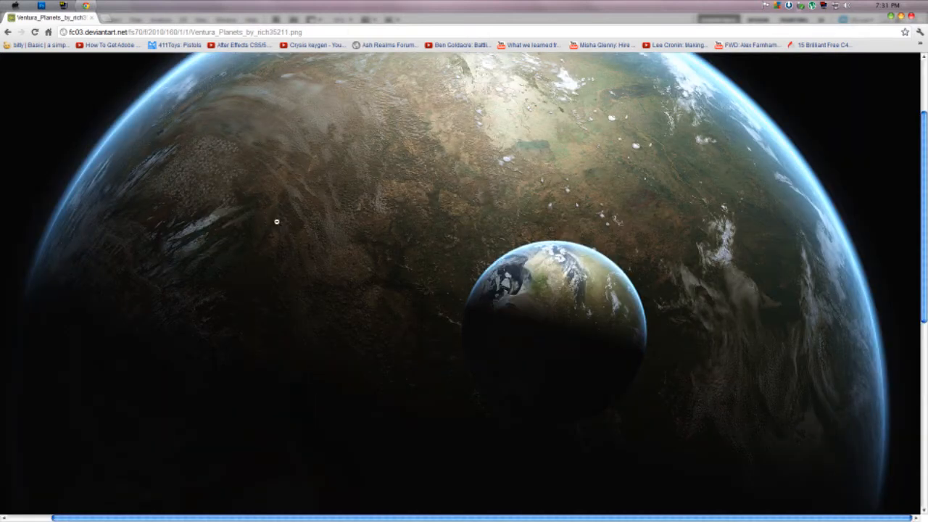
Save the full-size Ventura Planets image as a PNG to the Desktop, keeping its suggested file name
left_click(292, 213)
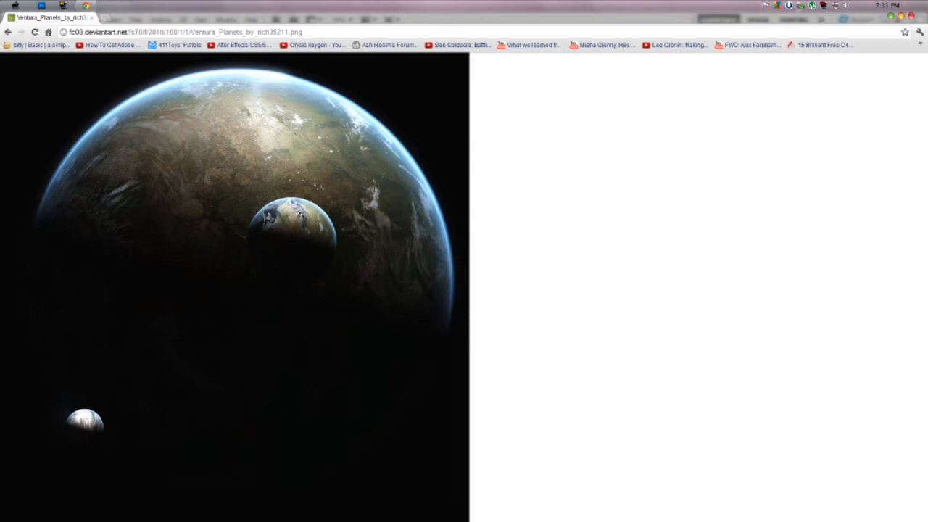
right_click(205, 158)
left_click(221, 162)
left_click(38, 64)
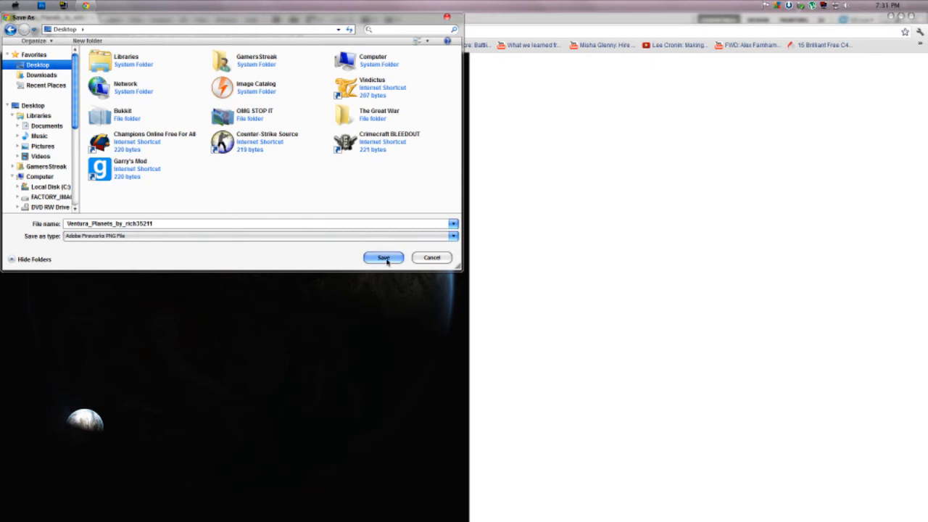
left_click(382, 257)
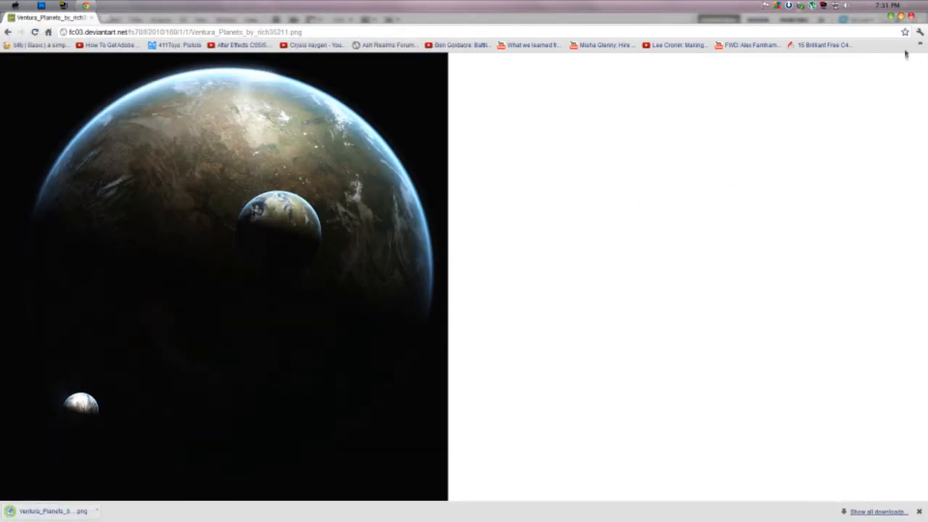
Switch to Photoshop and place the saved Ventura Planets PNG from the Desktop into the wallpaper as a new layer
left_click(892, 16)
left_click(896, 20)
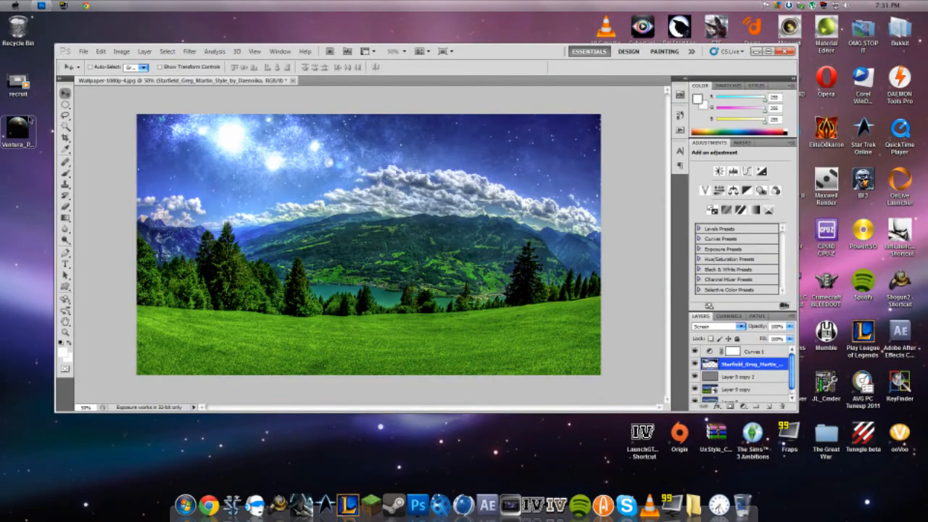
left_click_drag(24, 125, 407, 194)
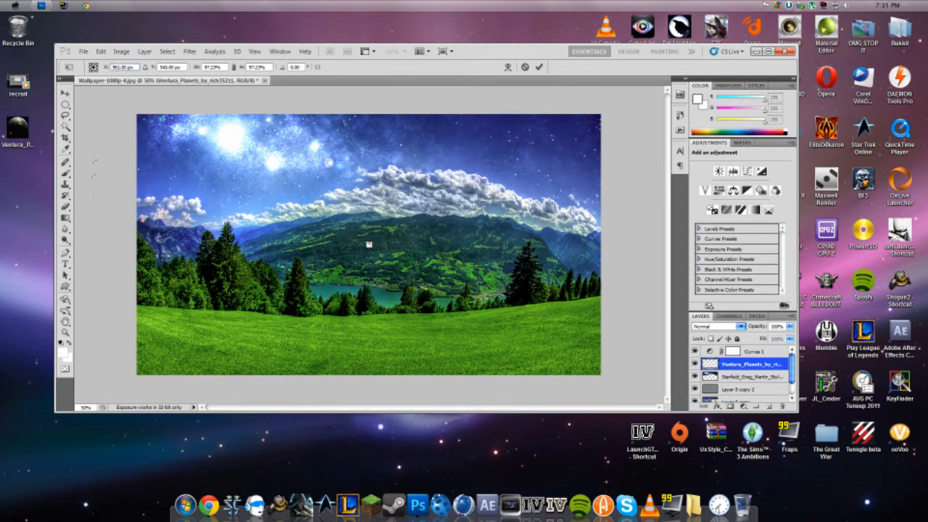
left_click(65, 333)
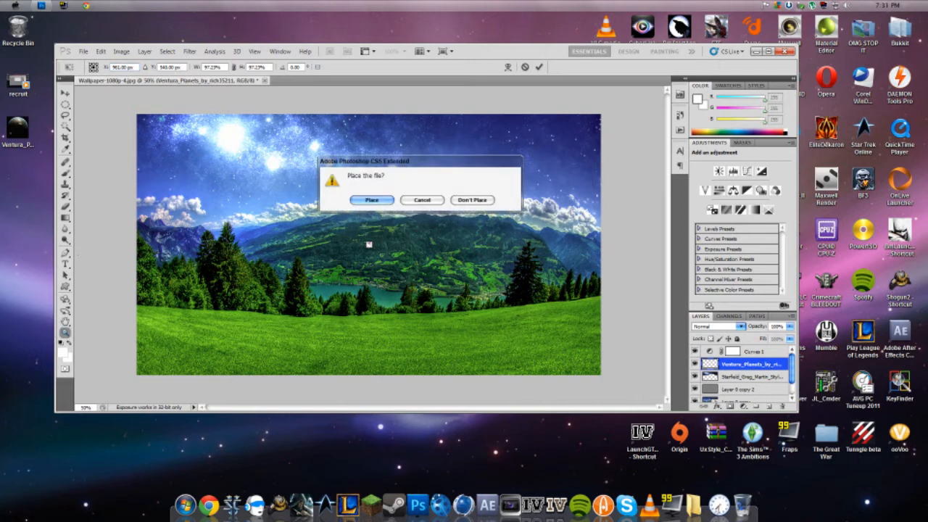
left_click(384, 204)
Scale the tiny placed planet image up proportionally to about 673% with Free Transform
left_click(369, 245)
left_click(369, 247)
left_click(369, 247)
left_click(370, 248)
left_click(370, 250)
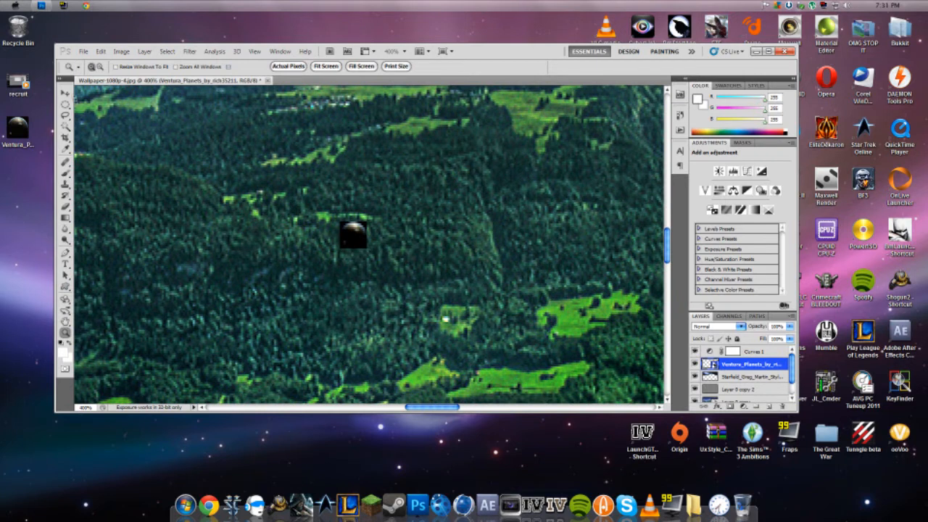
left_click(69, 94)
key("ctrl+t")
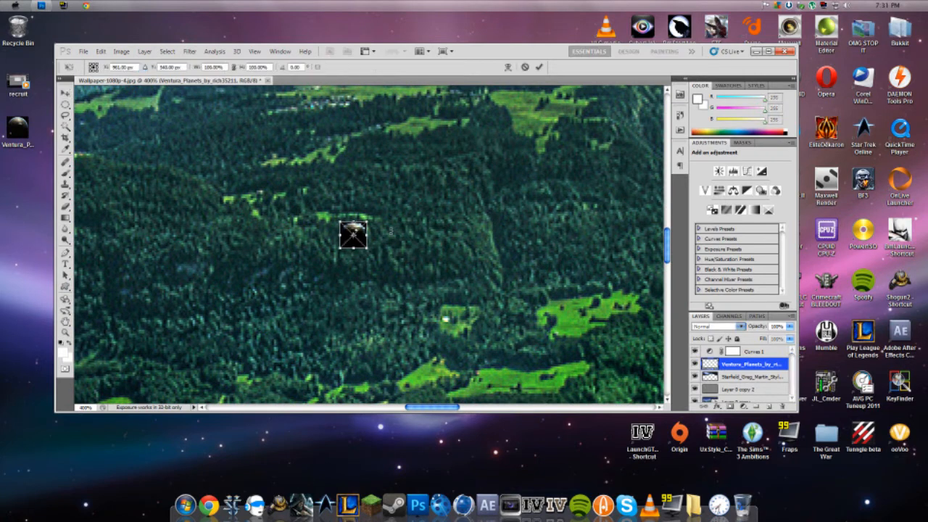
left_click_drag(370, 218, 521, 85)
left_click(65, 331)
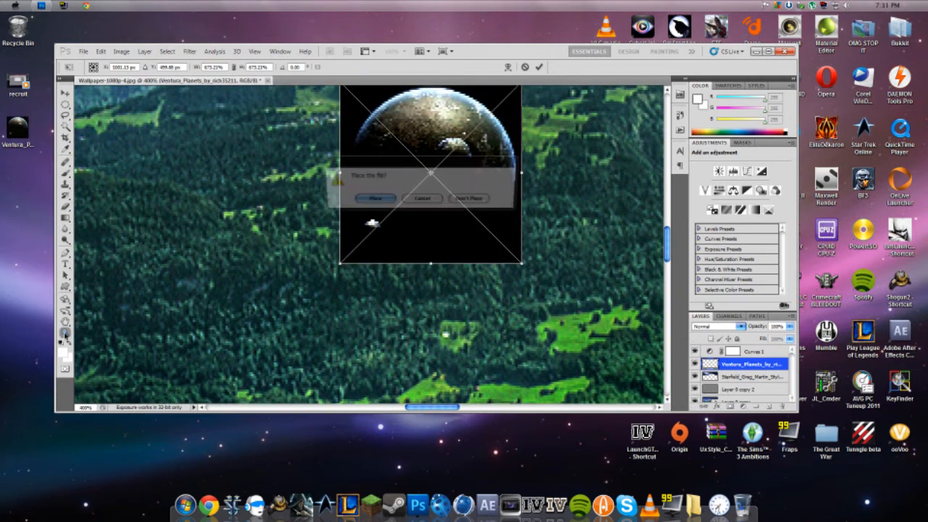
left_click(372, 200)
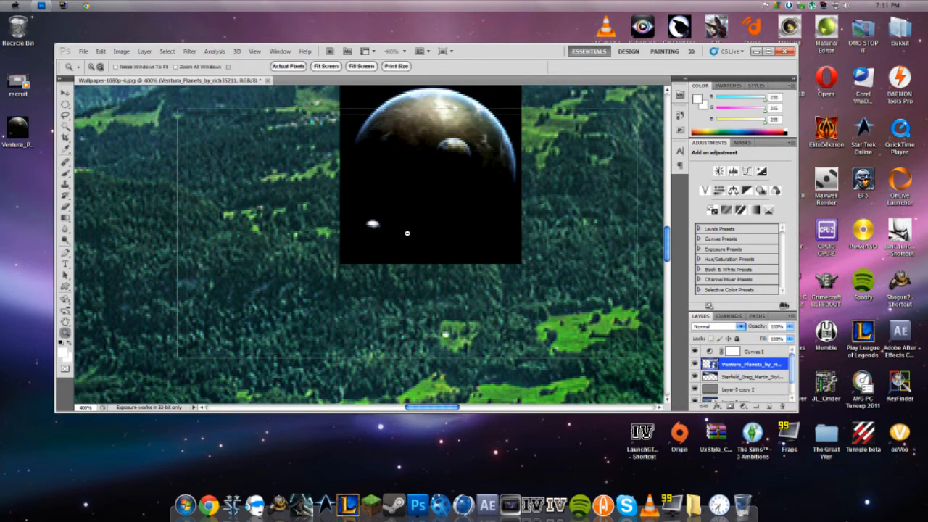
Enlarge the planet image proportionally to nearly the wallpaper's full height and position it over the wallpaper's middle
left_click(407, 233, "alt")
left_click(407, 234, "alt")
left_click(407, 233, "alt")
left_click(407, 233, "alt")
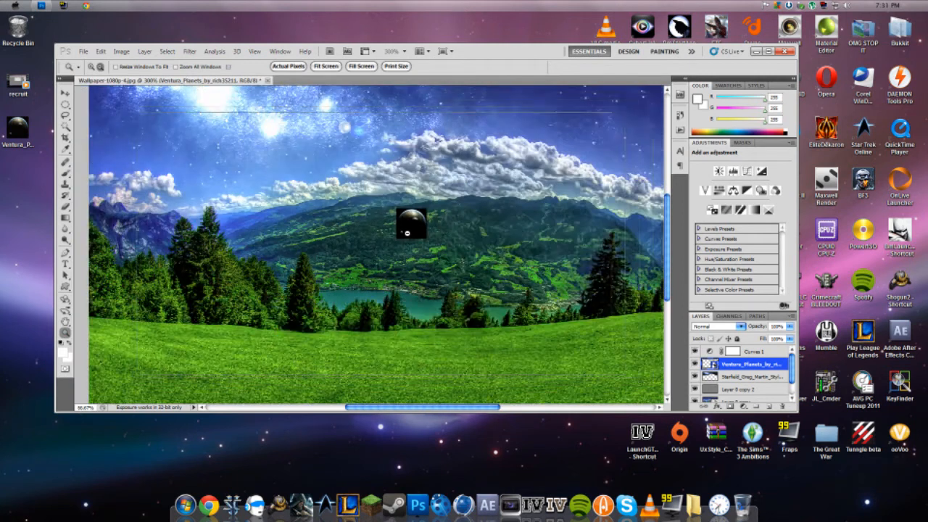
left_click(407, 233, "alt")
left_click(407, 233, "alt")
left_click(65, 94)
key("ctrl+t")
left_click_drag(385, 229, 538, 76)
left_click_drag(479, 202, 363, 286)
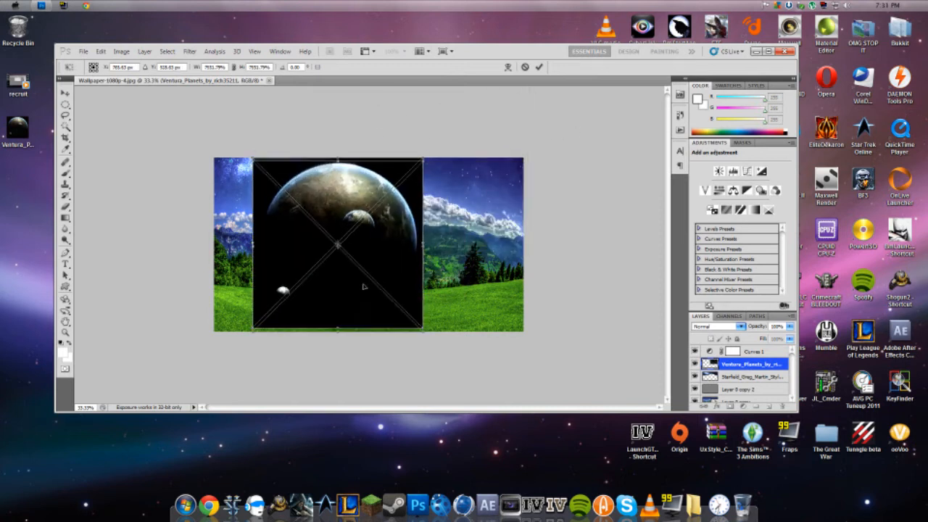
Resize the planet image to slightly more than the wallpaper's height and align it with the wallpaper's right edge
left_click_drag(422, 157, 489, 95)
left_click_drag(418, 195, 461, 251)
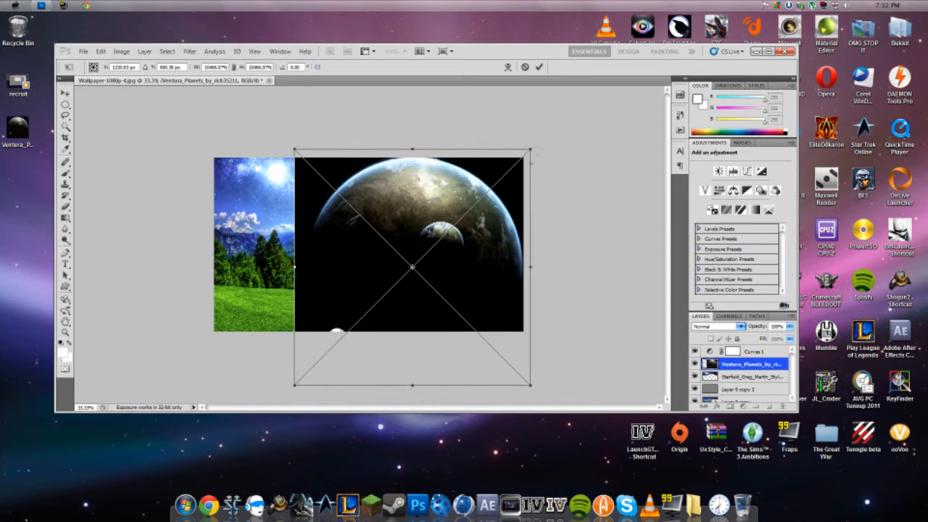
left_click_drag(535, 147, 485, 194)
left_click_drag(437, 287, 477, 242)
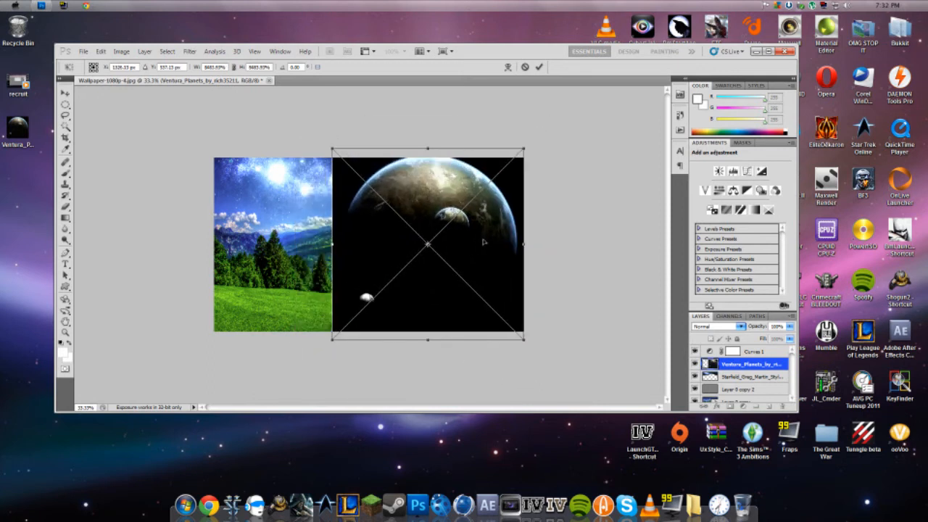
key("Return")
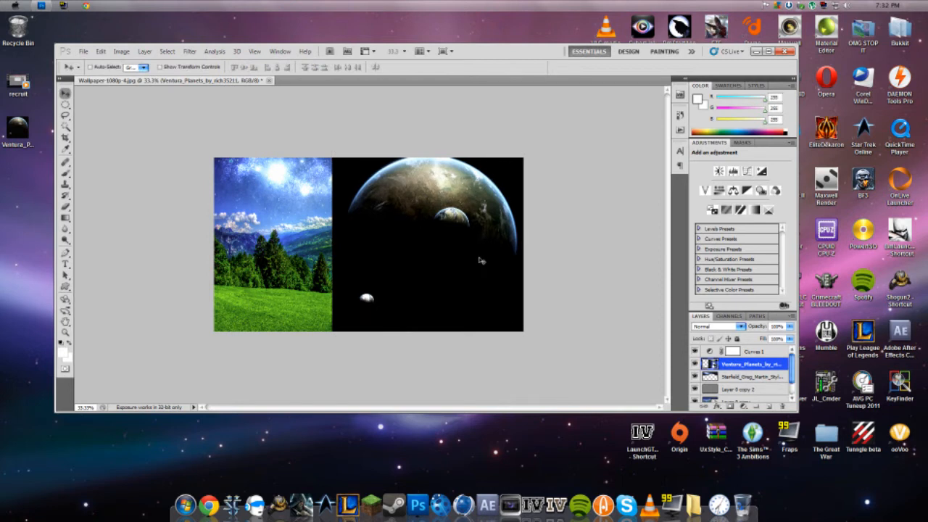
Rotate the planet image about 60° counter-clockwise and shift it further toward the wallpaper's right edge
key("ctrl+t")
left_click_drag(533, 353, 603, 178)
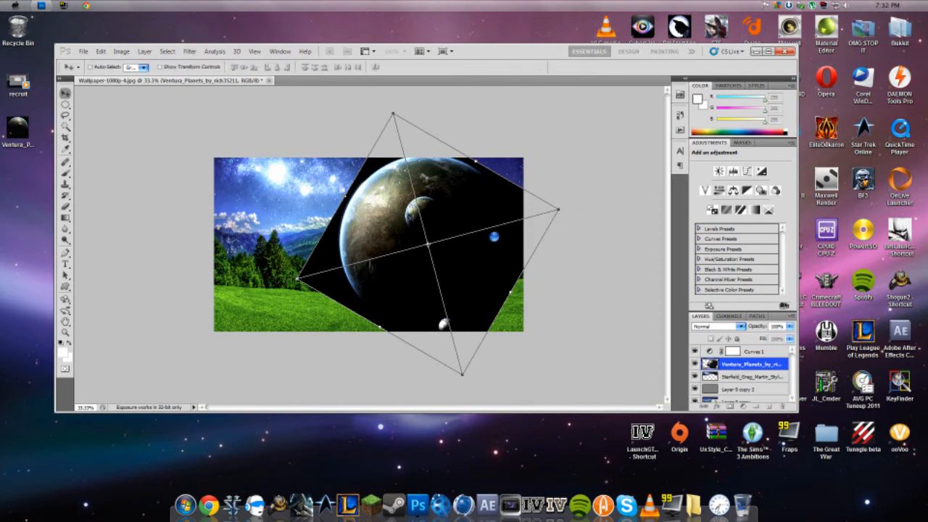
key("Return")
left_click_drag(411, 252, 452, 243)
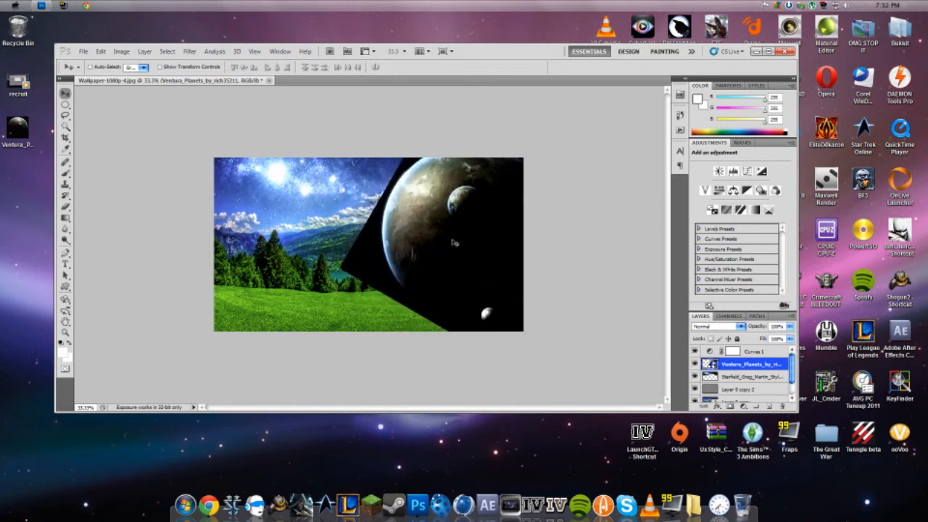
Shrink the rotated planet image proportionally and move it up into the wallpaper's upper-right sky
key("ctrl+t")
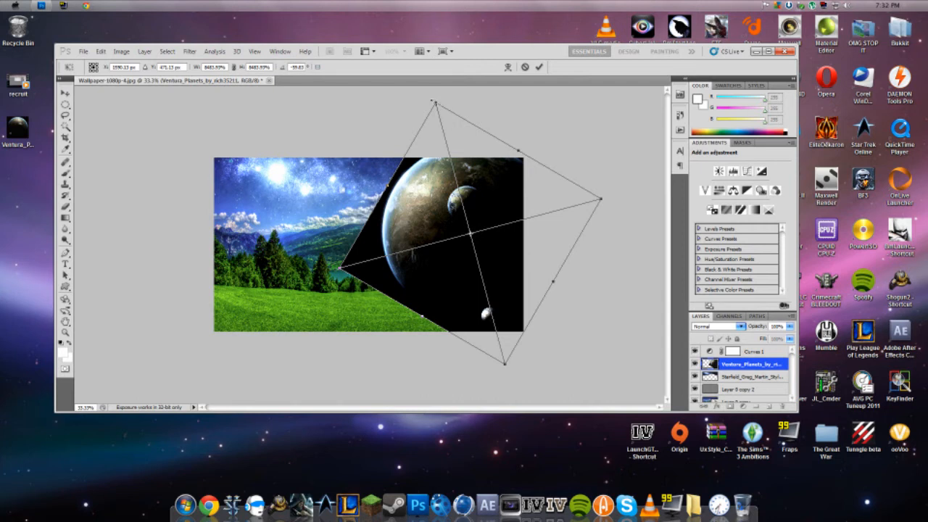
left_click_drag(433, 102, 461, 197)
left_click_drag(491, 281, 493, 208)
key("Return")
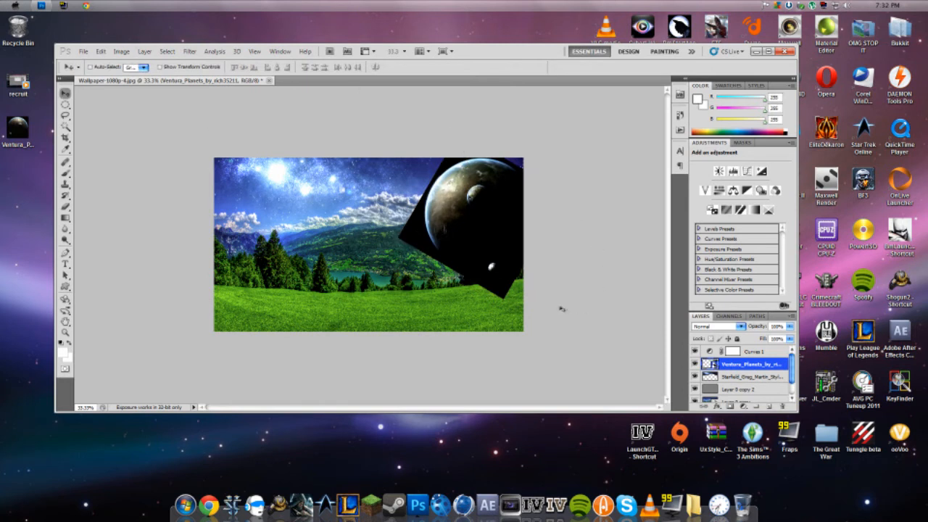
Maximize the Photoshop window and set the Ventura Planets layer's blend mode to Screen
left_click(768, 51)
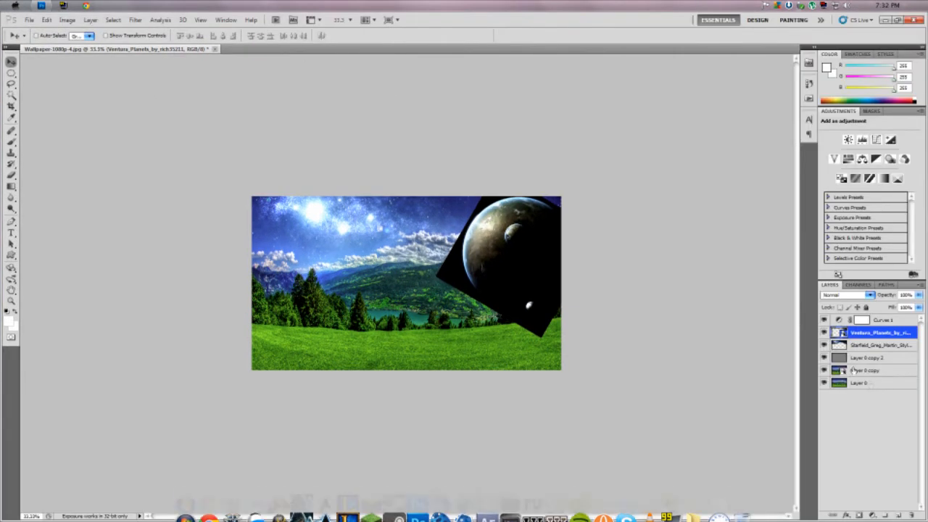
left_click(870, 294)
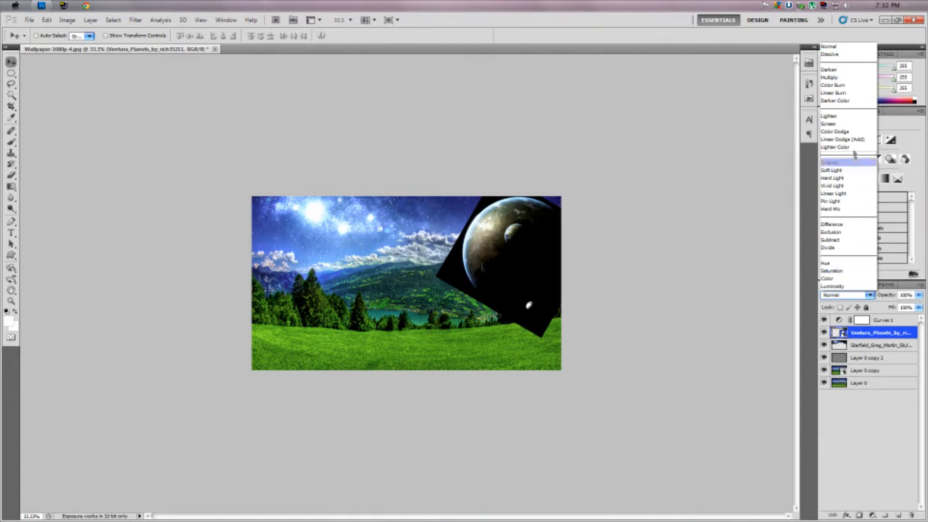
left_click(844, 126)
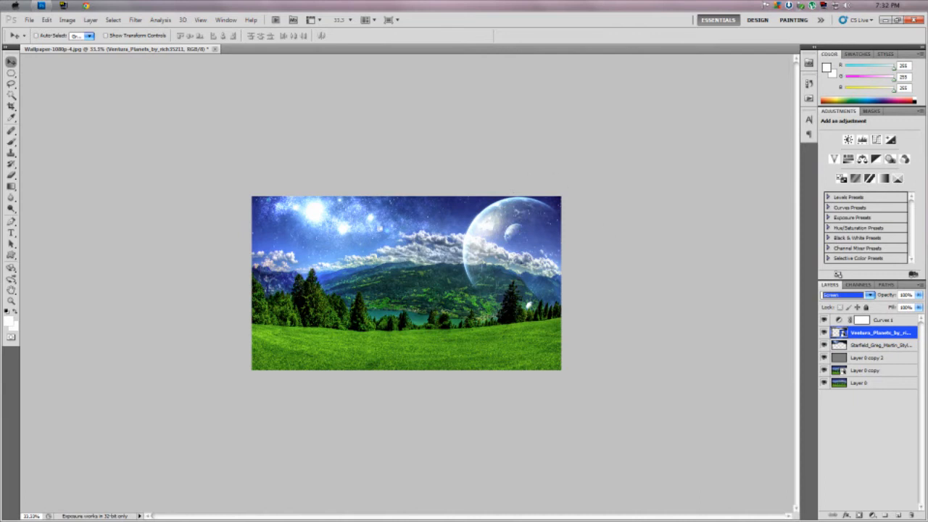
Rasterize the Ventura Planets smart object so it can be edited with the Eraser tool
left_click(11, 301)
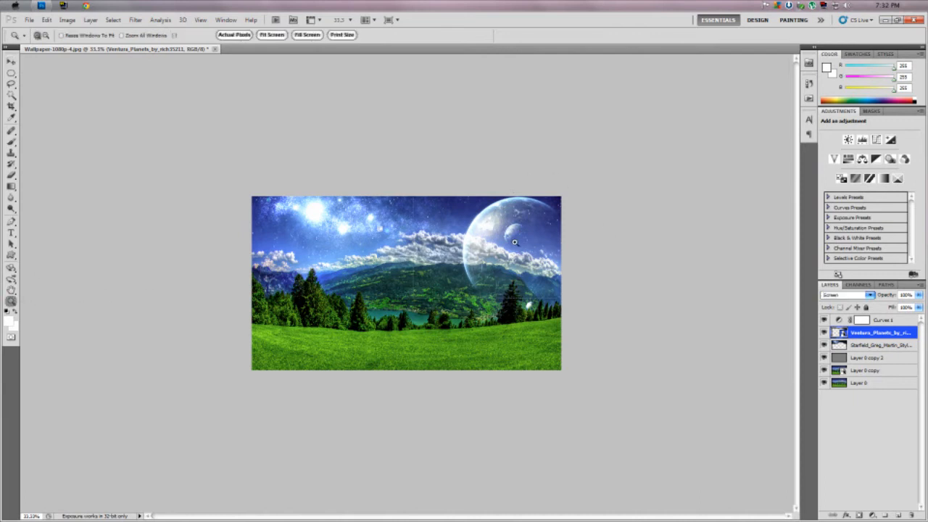
left_click(514, 243)
left_click(576, 245)
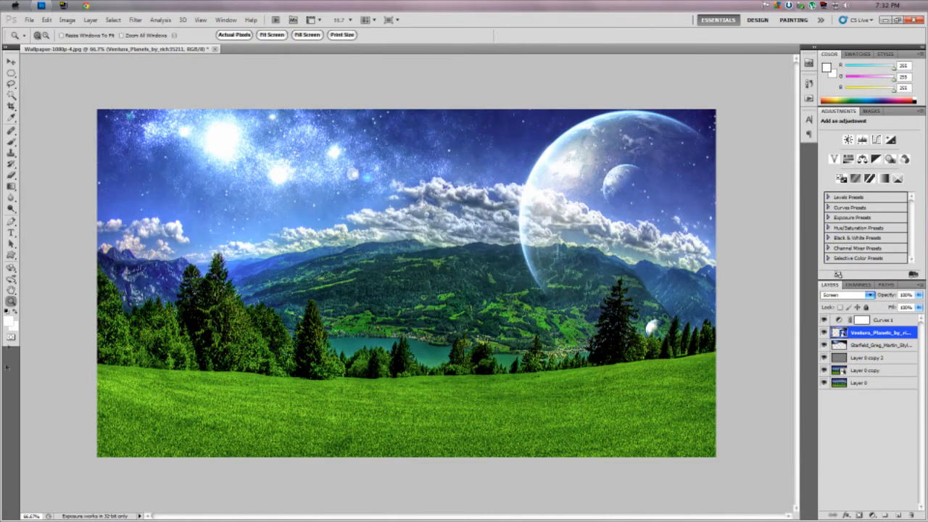
left_click(11, 290)
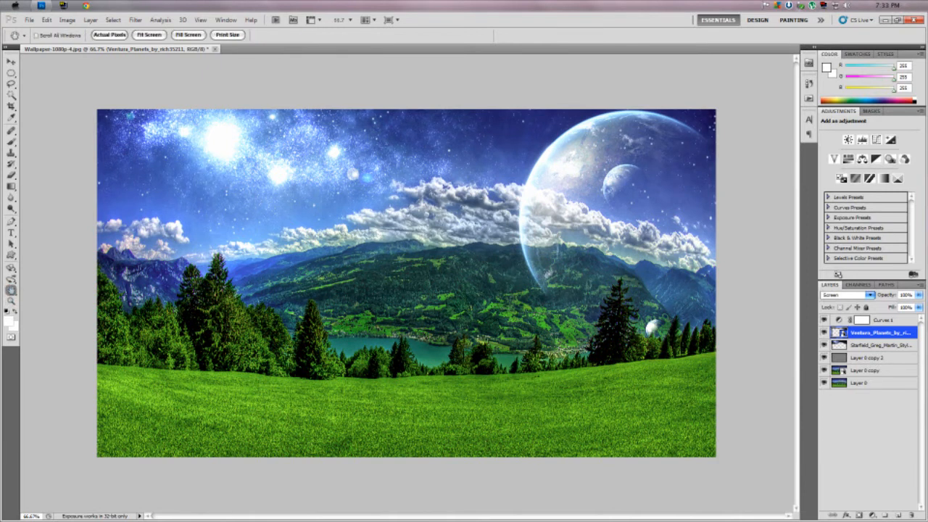
left_click(11, 61)
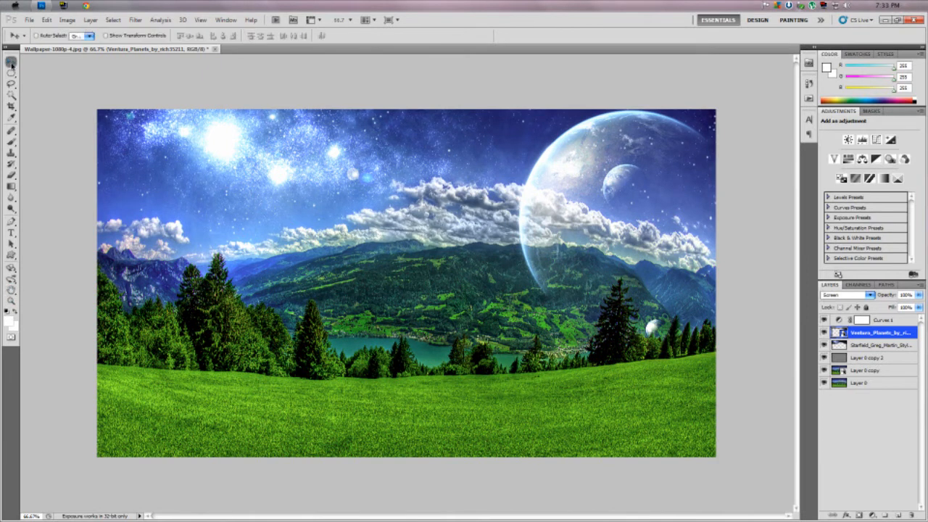
left_click(11, 175)
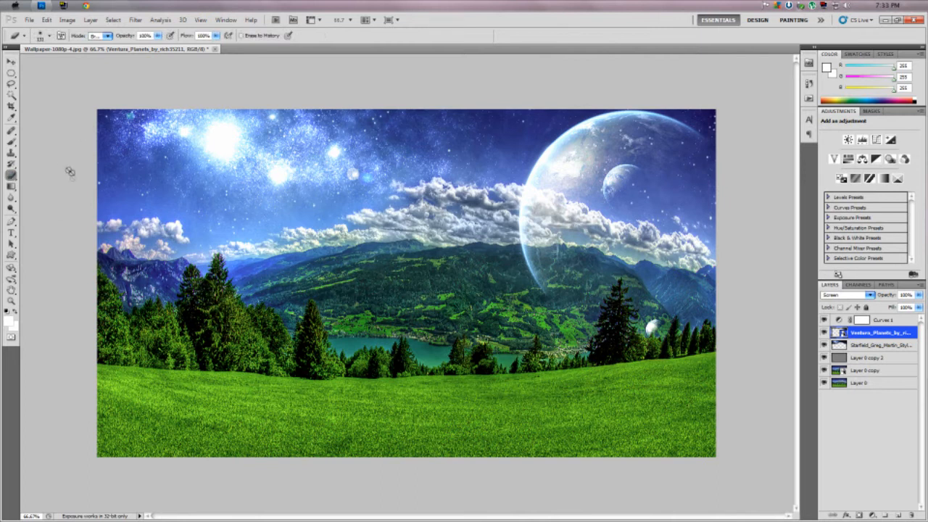
left_click(590, 226)
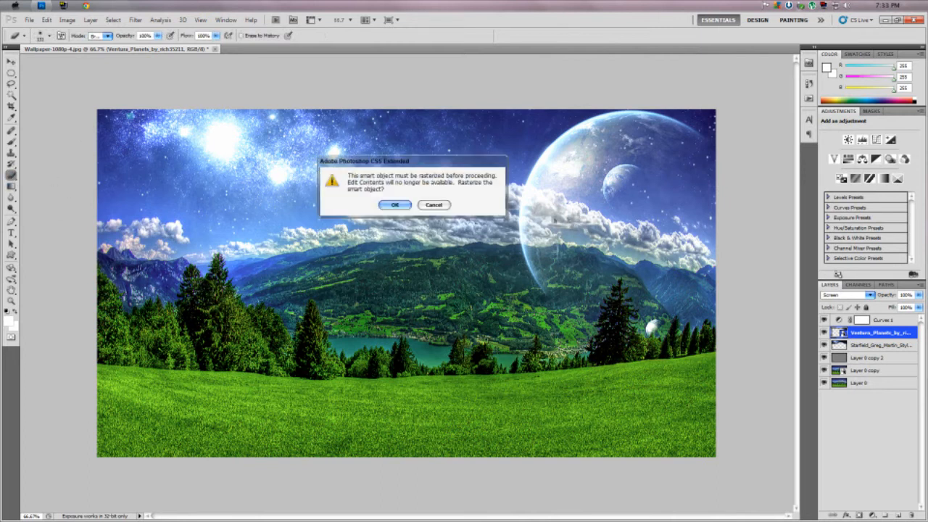
left_click(394, 205)
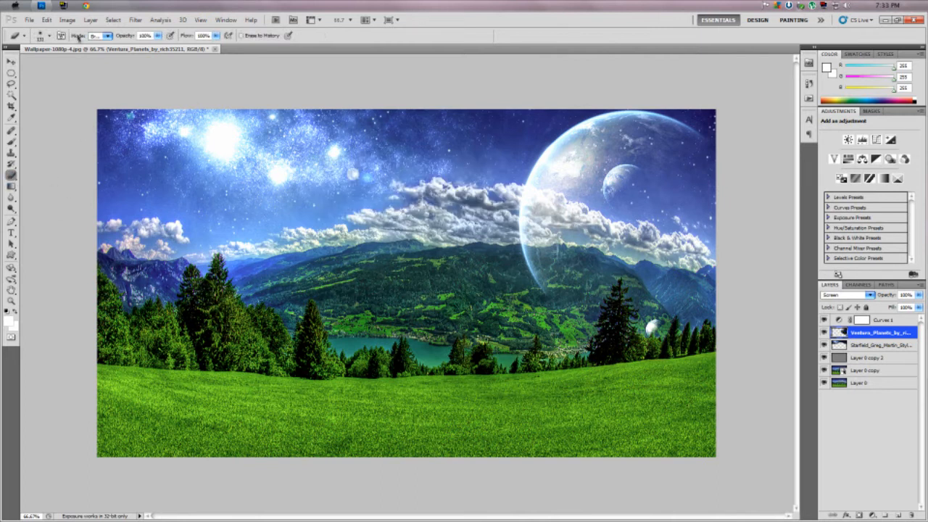
Enlarge the Eraser's soft brush and make the starfield layer active
left_click(49, 36)
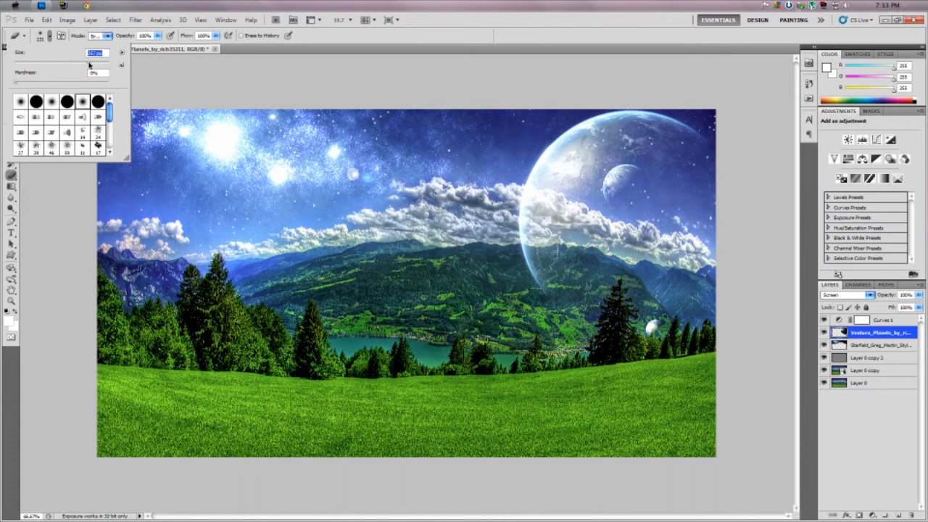
left_click(96, 63)
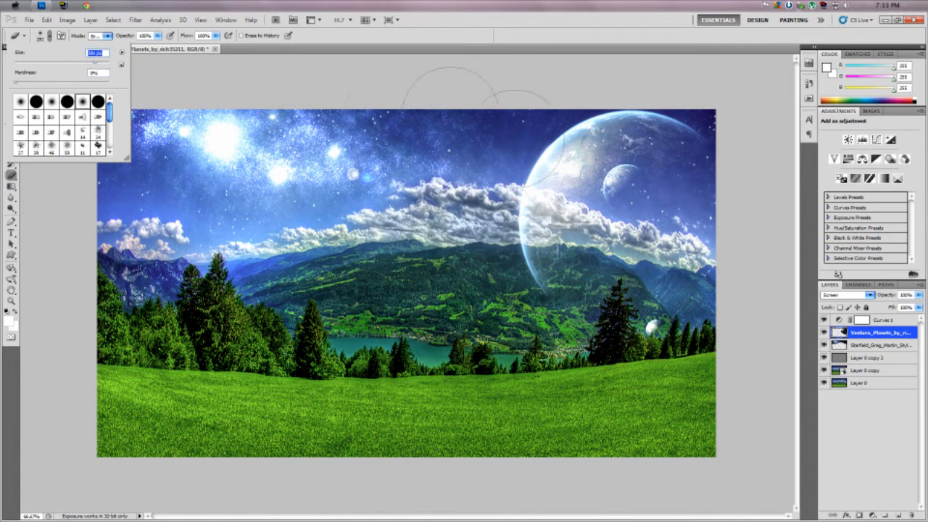
left_click(871, 348)
left_click(872, 347)
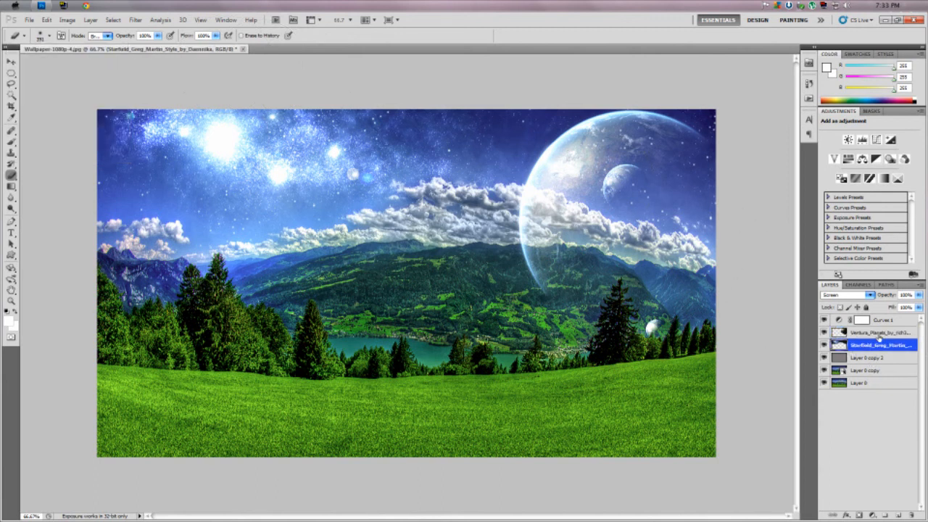
left_click(876, 332)
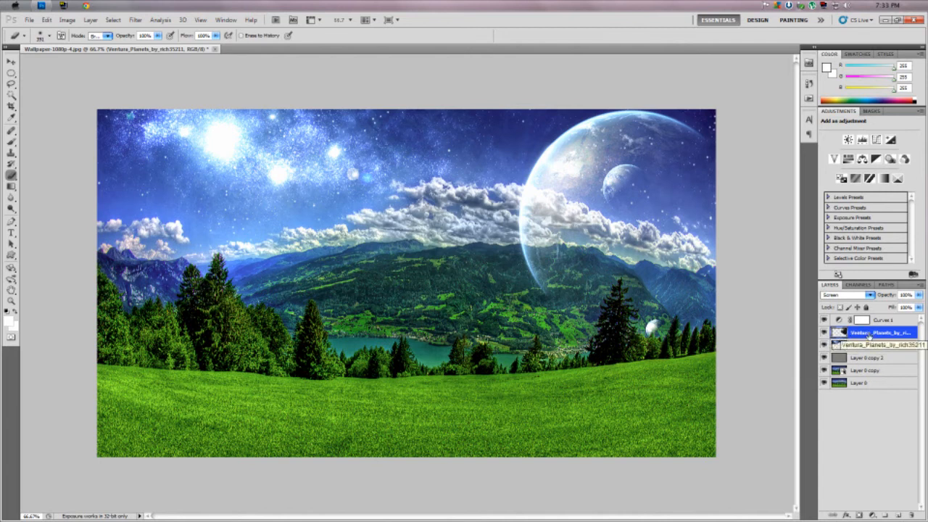
right_click(869, 337)
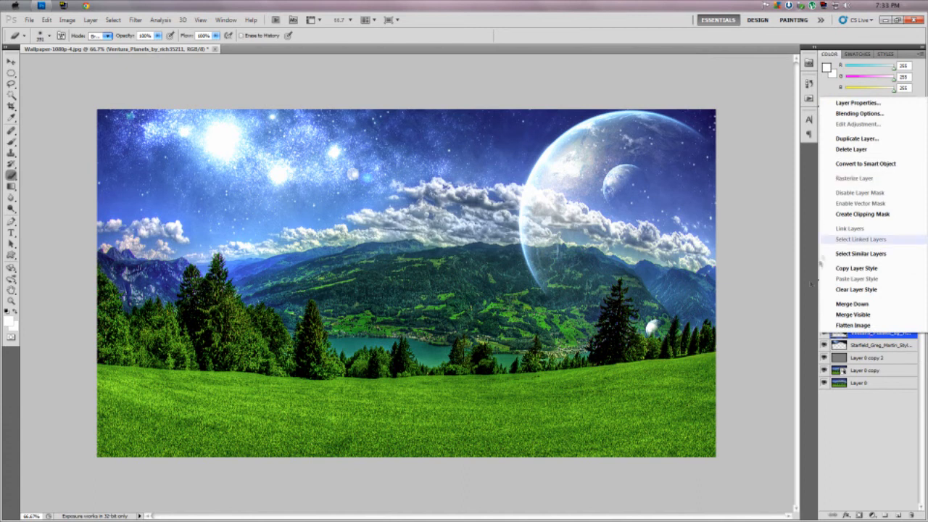
left_click(870, 348)
left_click(870, 348)
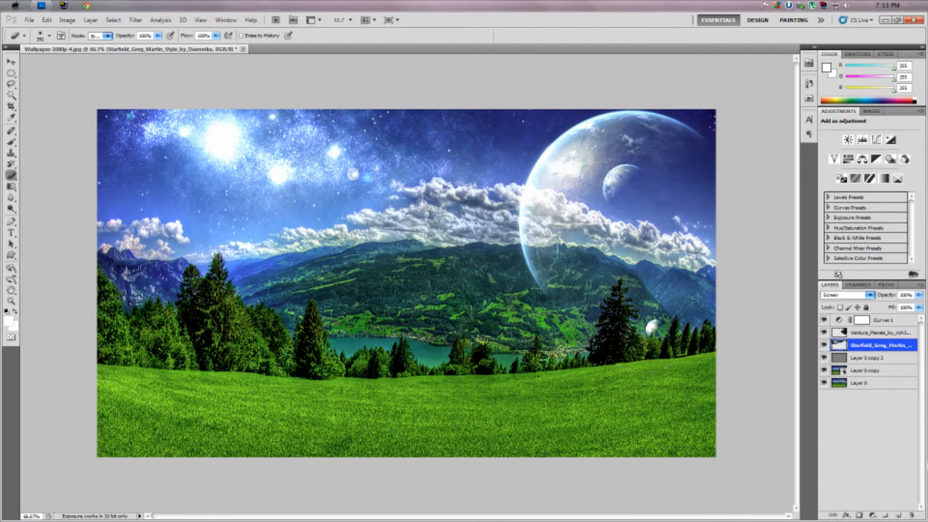
Erase the parts of the large planet that overlap the clouds and mountains on the Ventura Planets layer, finishing with a smaller soft brush
left_click(875, 333)
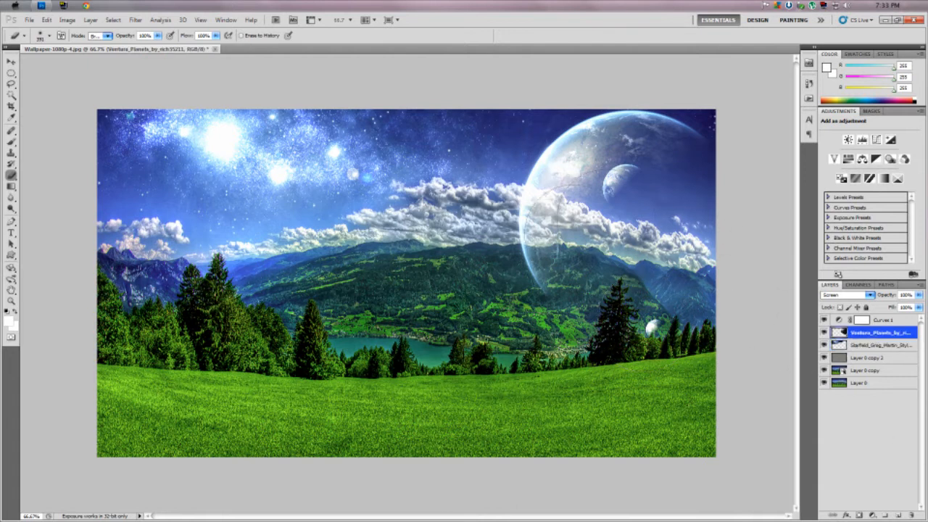
mouse_move(563, 290)
left_mouse_down()
mouse_move(531, 295)
mouse_move(573, 314)
mouse_move(532, 261)
mouse_move(544, 254)
mouse_move(508, 279)
mouse_move(547, 286)
left_mouse_up()
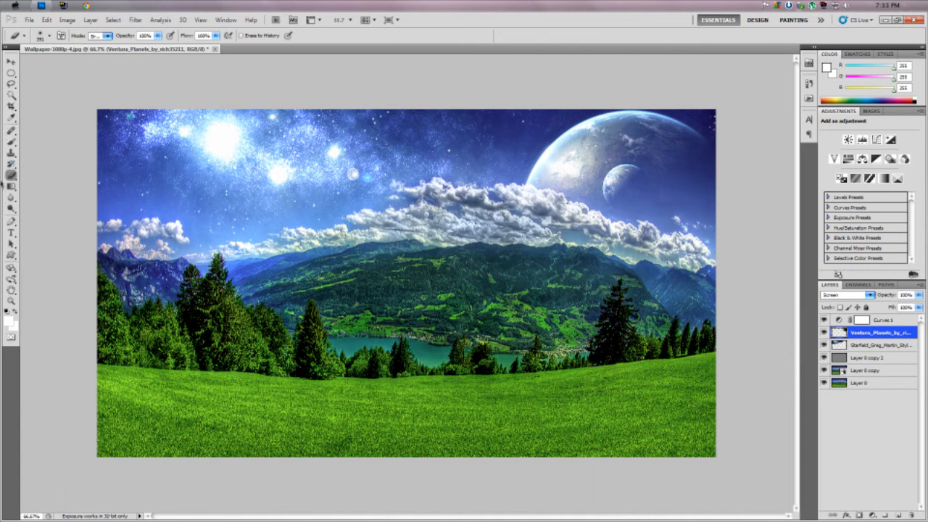
left_click(48, 36)
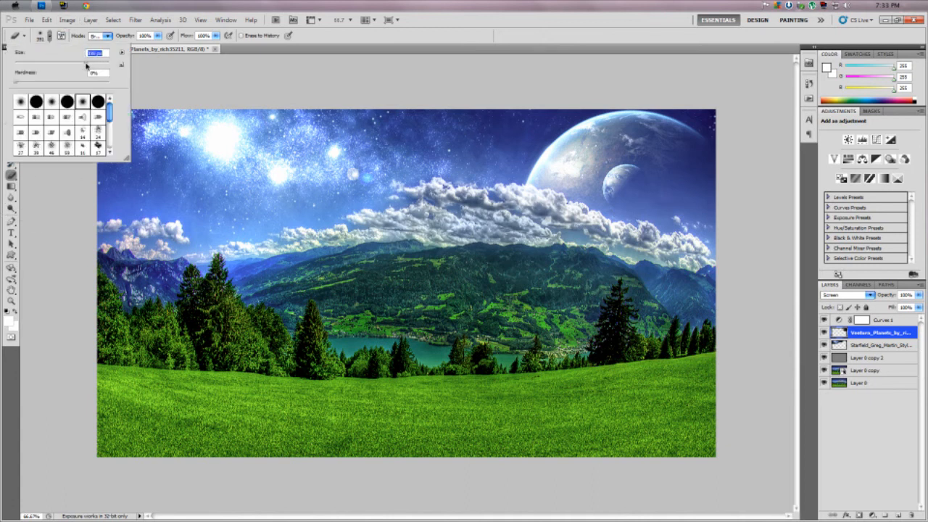
left_click(527, 218)
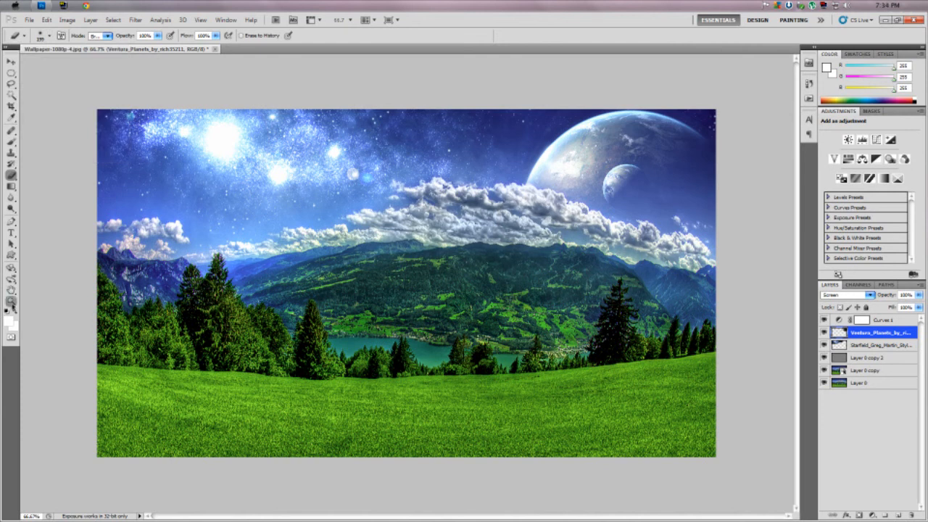
Examine the large planet's edges and its blend into the sky up close, then view the whole wallpaper again
left_click(11, 301)
left_click(663, 137)
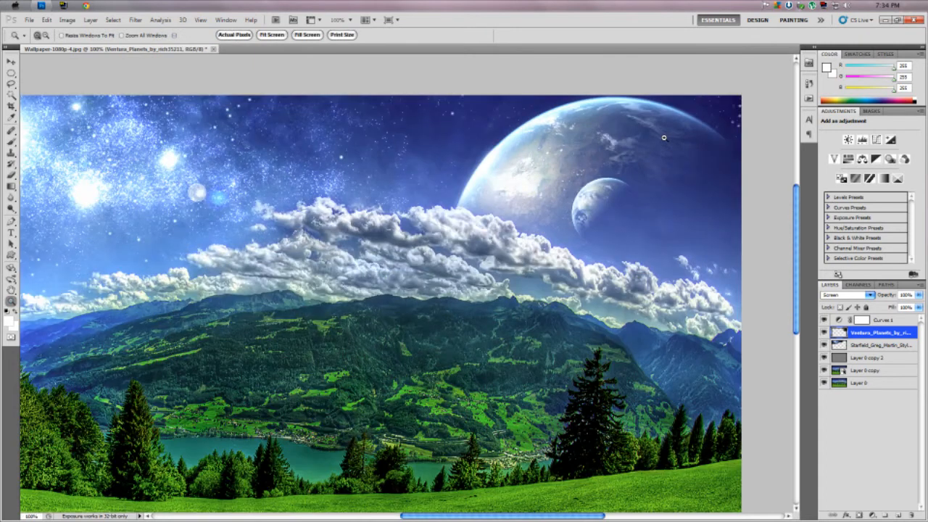
left_click(663, 137)
left_click_drag(798, 216, 798, 206)
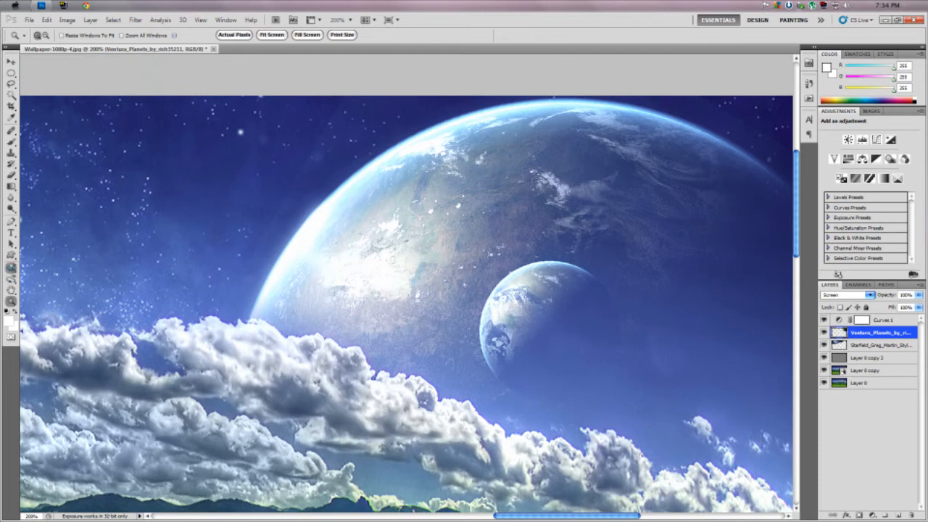
left_click(11, 175)
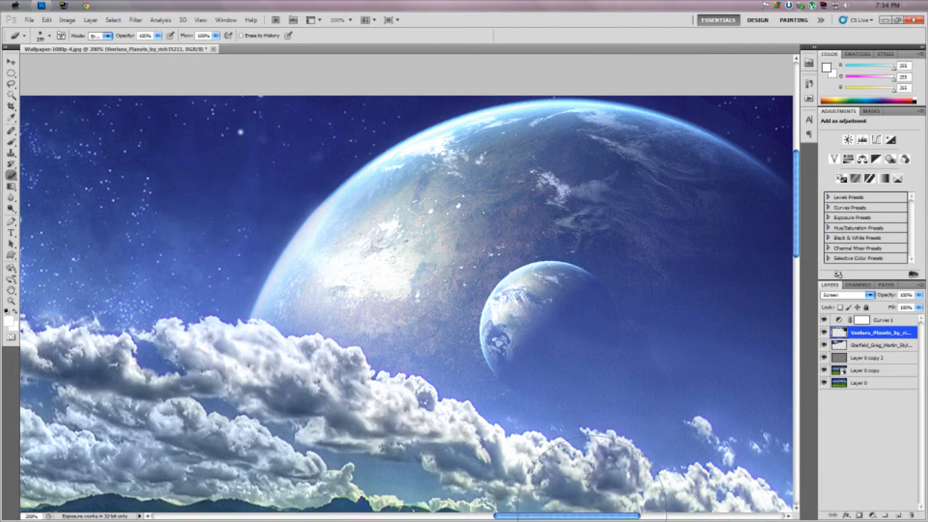
left_click_drag(596, 517, 635, 517)
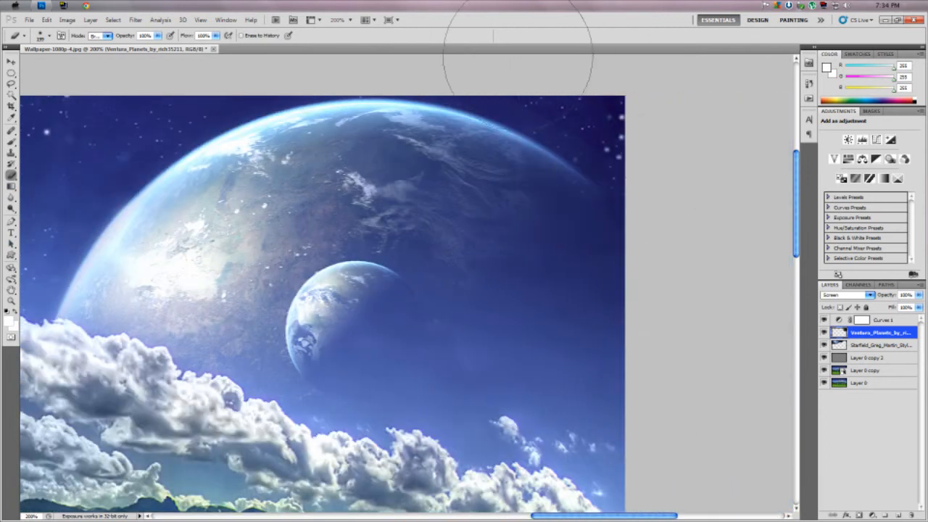
scroll(507, 80, "up", 3)
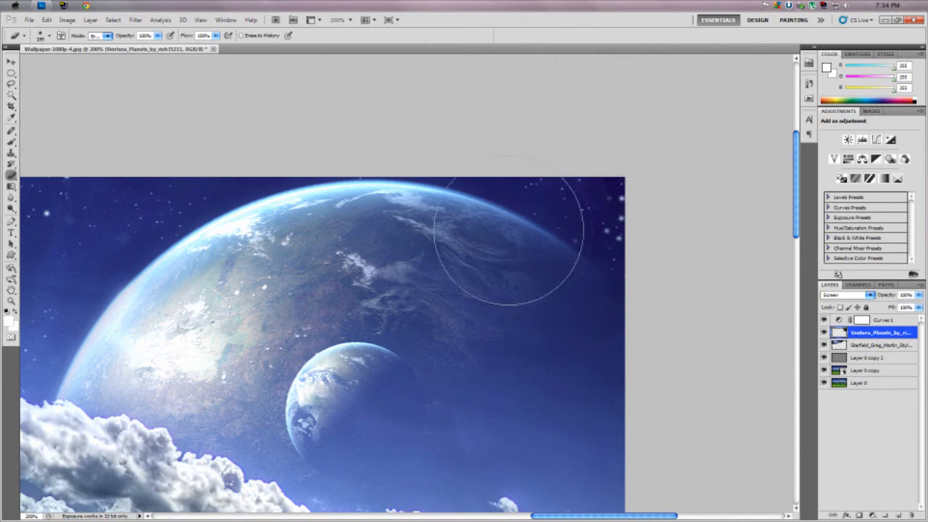
left_click(48, 36)
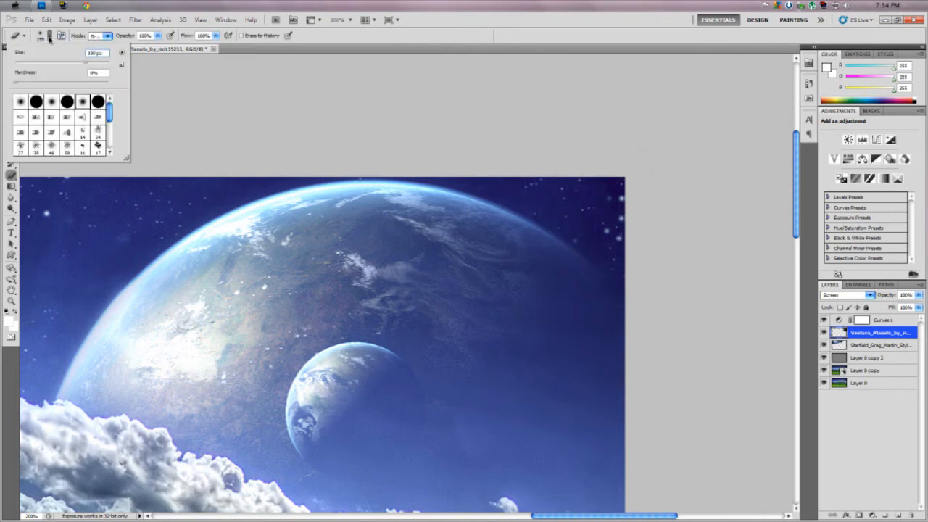
left_click(3, 85)
left_click(10, 63)
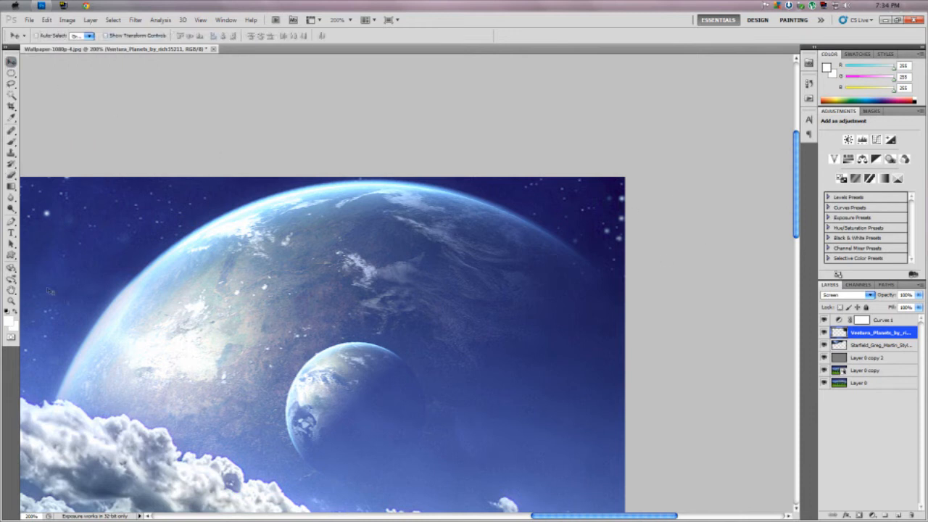
left_click(11, 300)
left_click(371, 319, "alt")
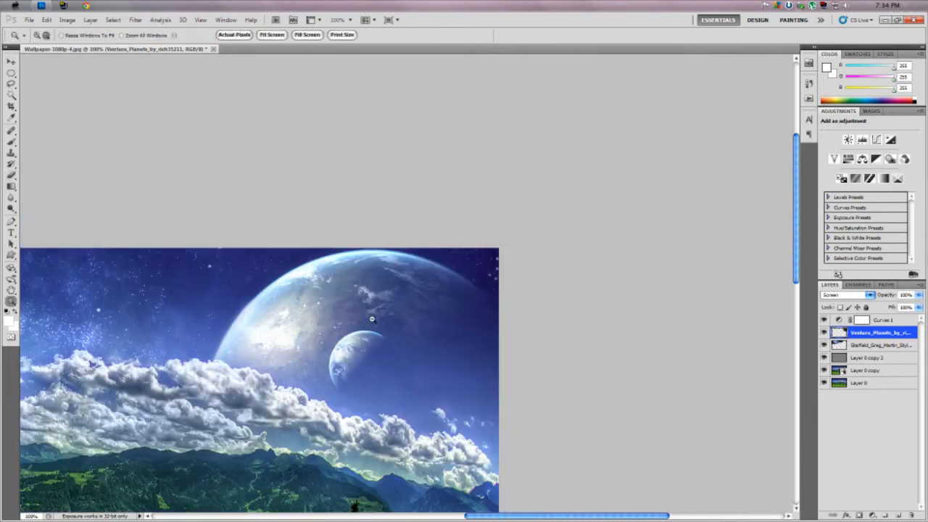
left_click(371, 319, "alt")
left_click(11, 62)
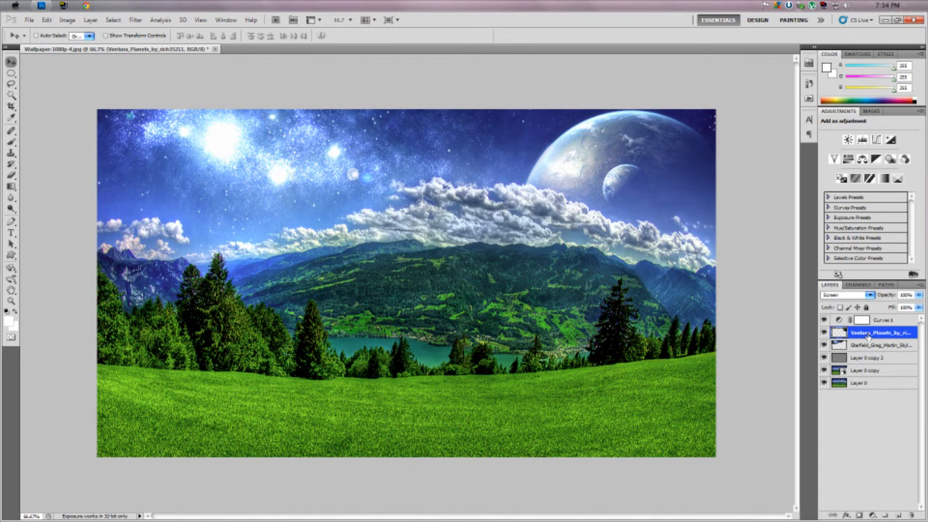
Place a second copy of the Ventura Planets image from the desktop, enlarge it and move it over the middle of the landscape
left_click(897, 19)
left_click_drag(12, 132, 362, 239)
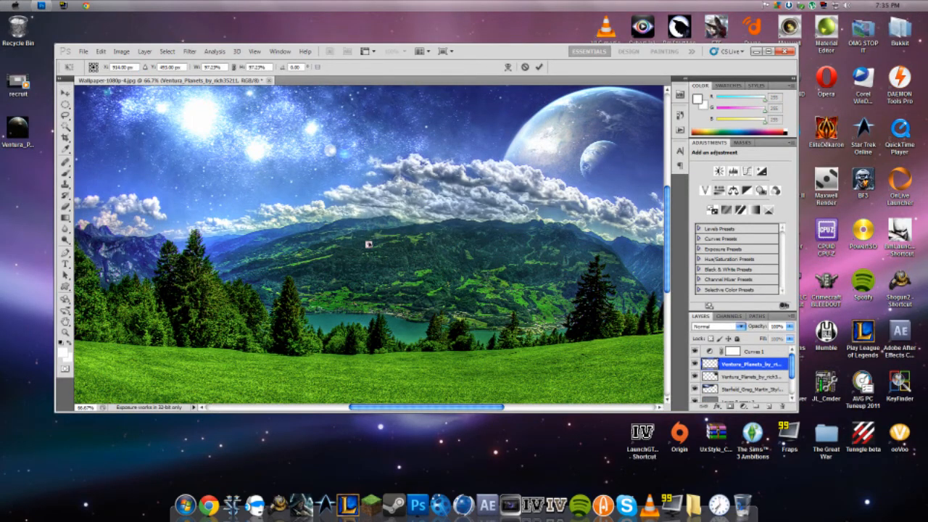
left_click_drag(376, 239, 581, 152)
left_click_drag(671, 197, 669, 238)
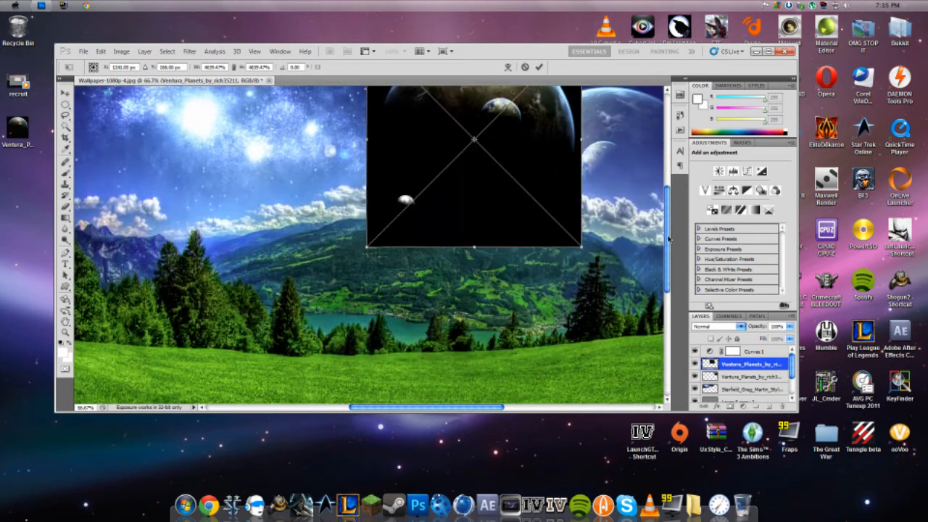
key("Return")
left_click_drag(492, 180, 474, 262)
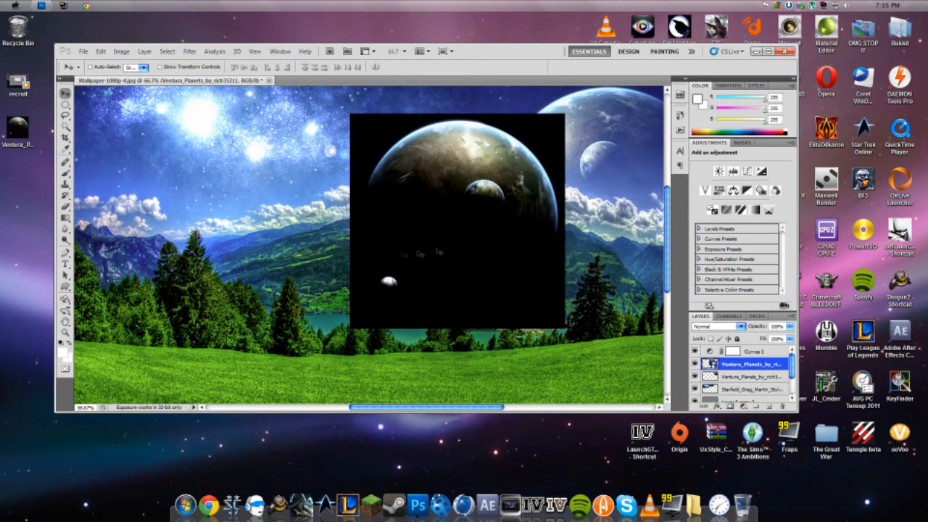
Rasterize the second Ventura Planets smart object for erasing and maximize the Photoshop window
key("e")
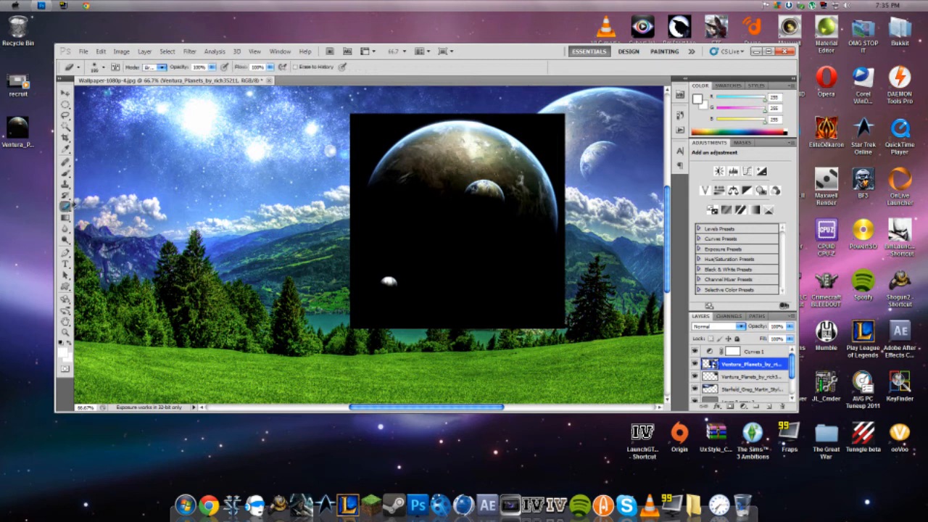
left_click(438, 168)
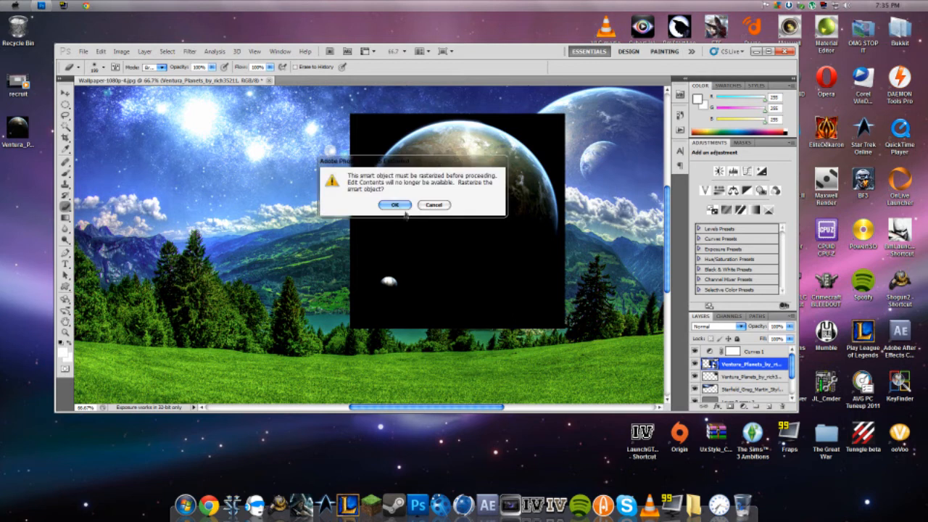
left_click(383, 200)
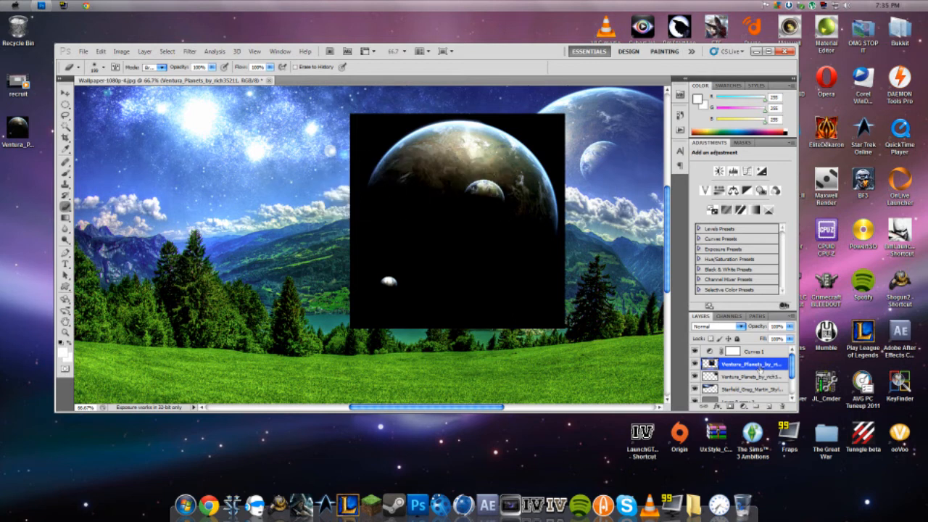
left_click(768, 52)
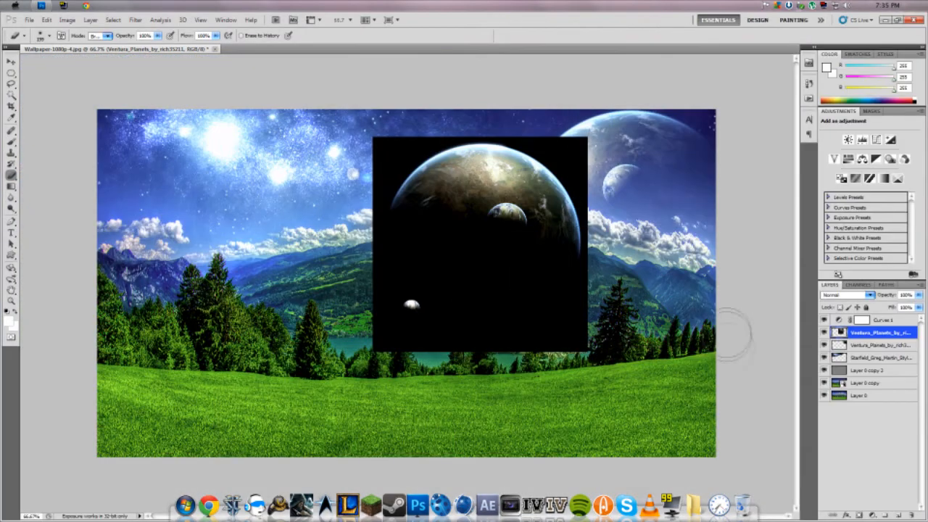
right_click(862, 332)
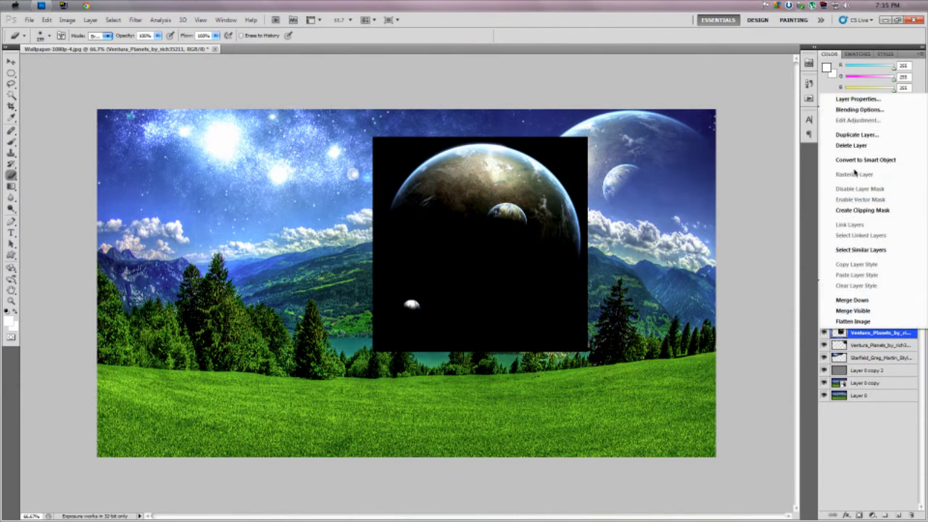
left_click(829, 432)
Erase the large planets and the outer black edges of the second planet image, keeping only the area around the small moon
mouse_move(382, 151)
left_mouse_down()
mouse_move(558, 153)
mouse_move(529, 145)
mouse_move(406, 184)
mouse_move(478, 200)
mouse_move(604, 195)
mouse_move(590, 304)
mouse_move(549, 307)
mouse_move(552, 344)
left_mouse_up()
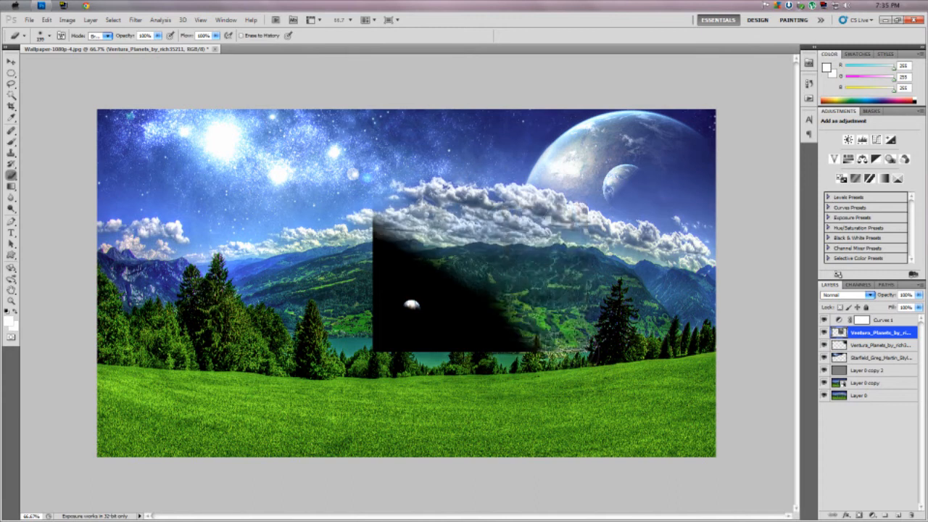
left_click_drag(403, 204, 338, 274)
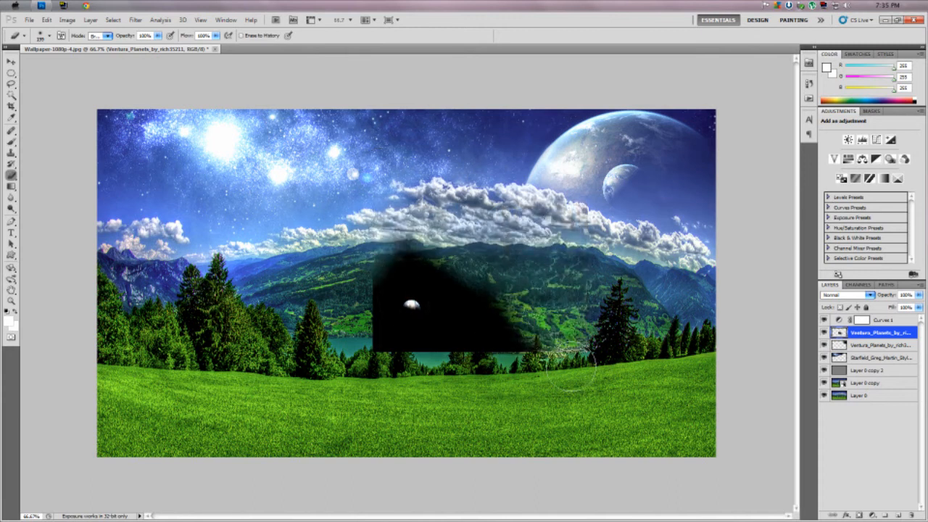
left_click_drag(543, 357, 500, 393)
mouse_move(479, 346)
left_mouse_down()
mouse_move(403, 359)
mouse_move(355, 328)
mouse_move(351, 337)
mouse_move(332, 282)
mouse_move(352, 329)
mouse_move(342, 278)
left_mouse_up()
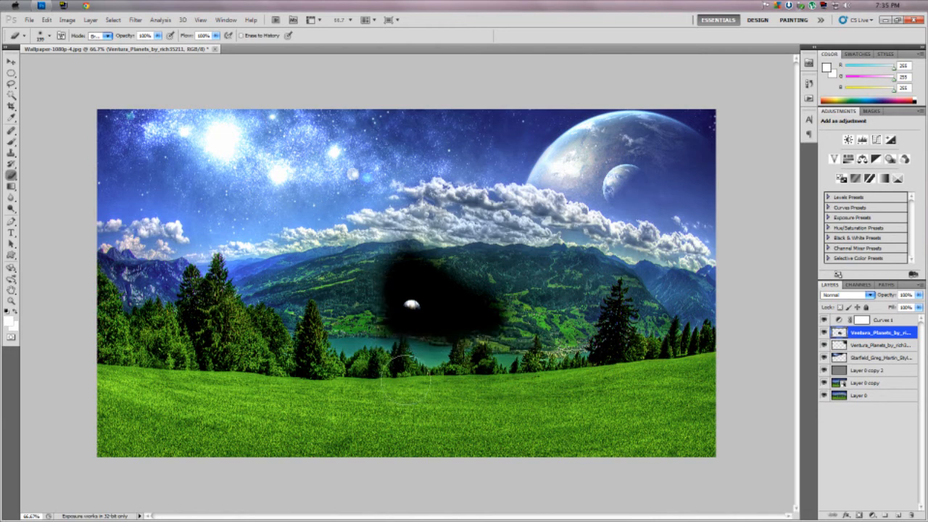
Move the small moon into the sky, rotate it to -60 degrees and place it beside the large planet
key("v")
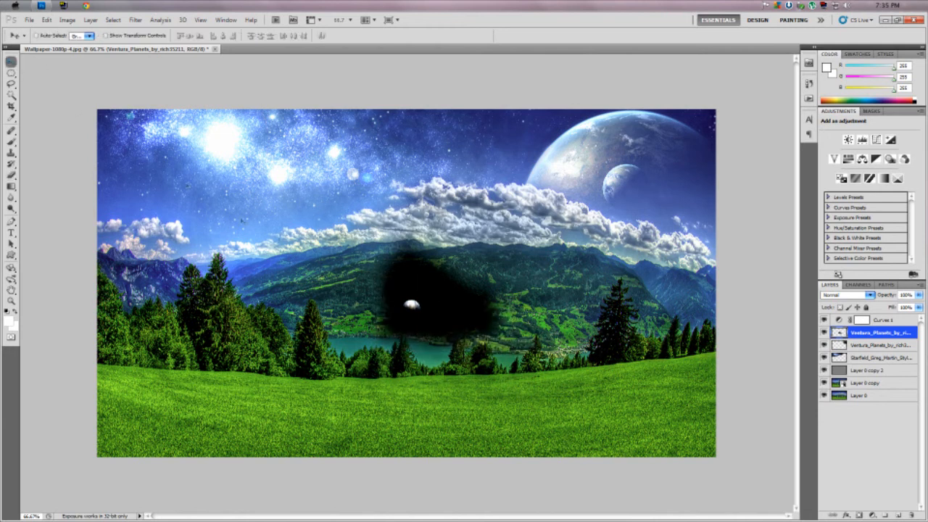
left_click_drag(443, 327, 492, 177)
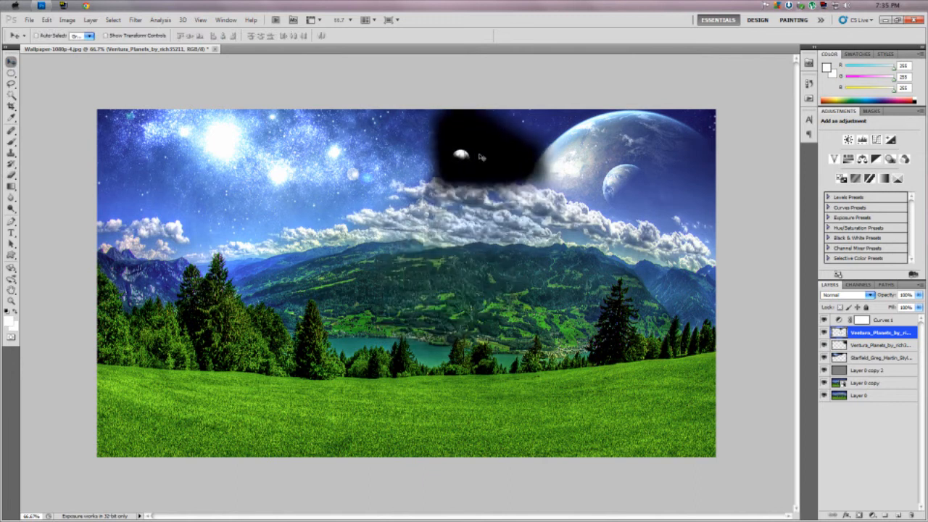
key("ctrl+t")
left_click_drag(656, 193, 632, 49, "shift")
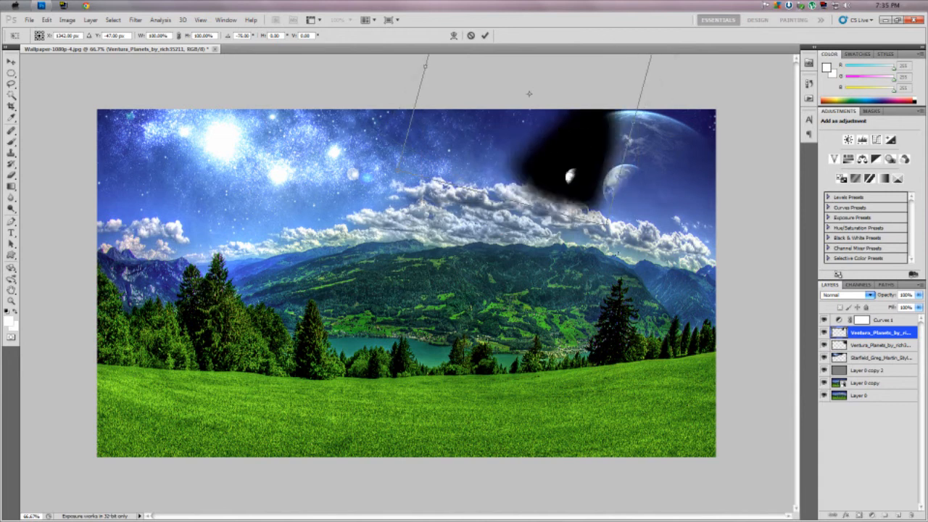
left_click_drag(620, 241, 580, 261, "shift")
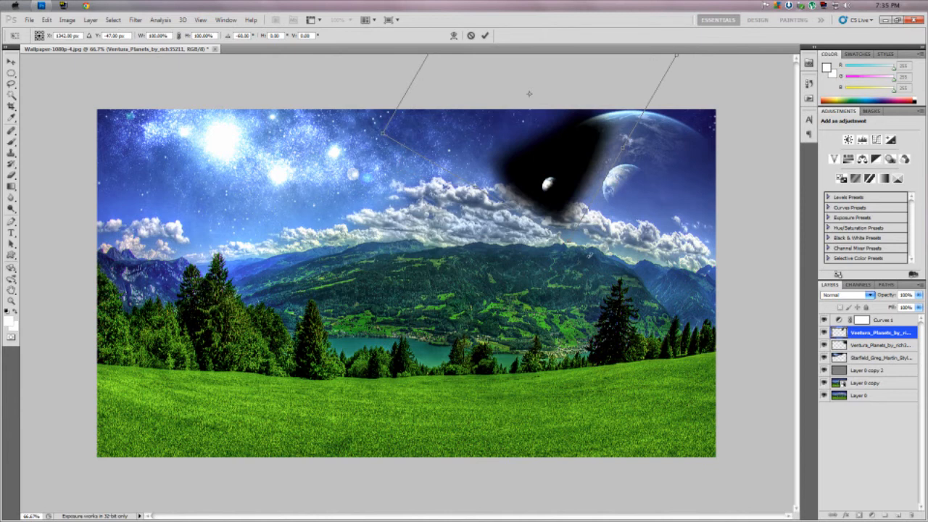
key("Return")
left_click_drag(561, 191, 489, 163)
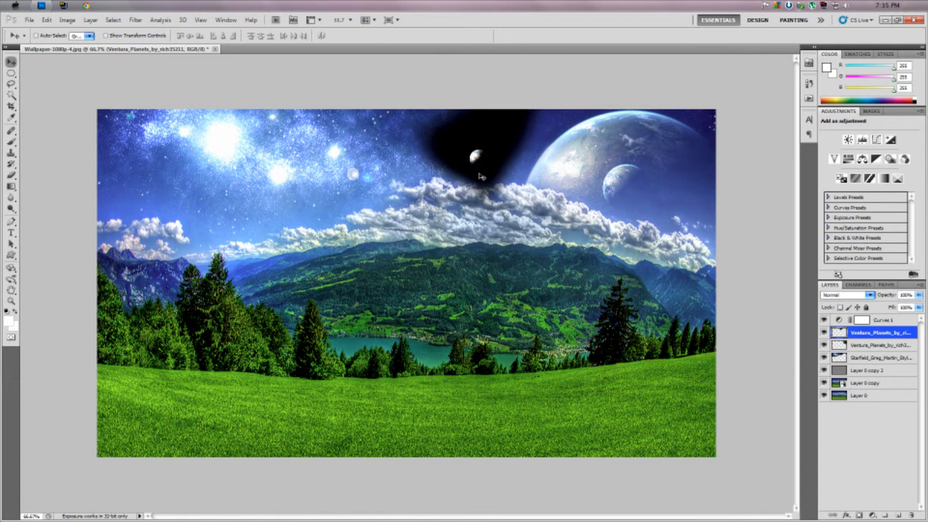
Fine-tune the small moon's position higher in the sky beside the large planet and set its layer's blend mode to Screen
left_click(11, 300)
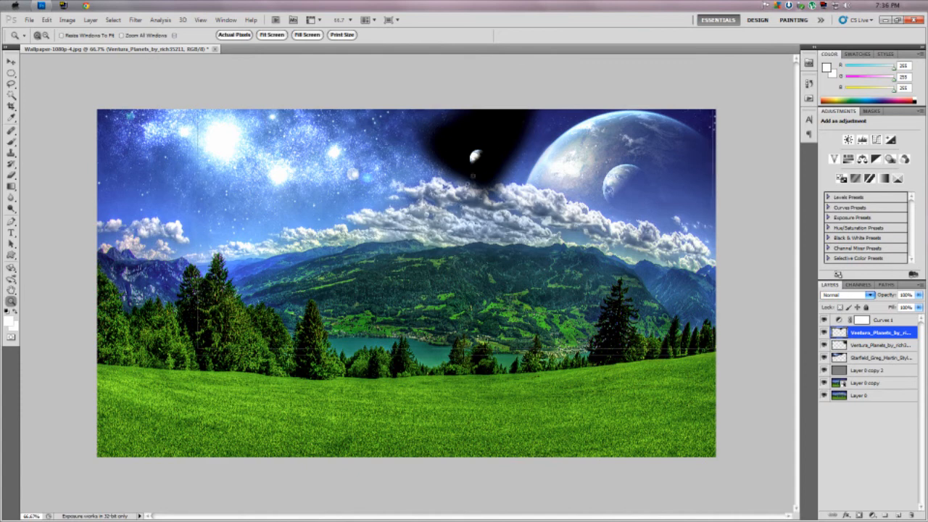
left_click(457, 197)
left_click(500, 150)
left_click(11, 290)
left_click_drag(602, 207, 322, 299)
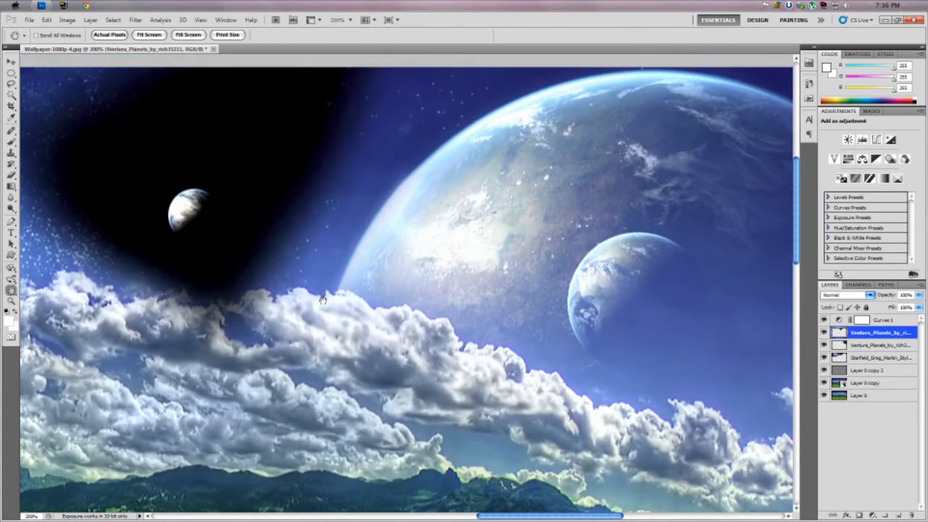
left_click(11, 62)
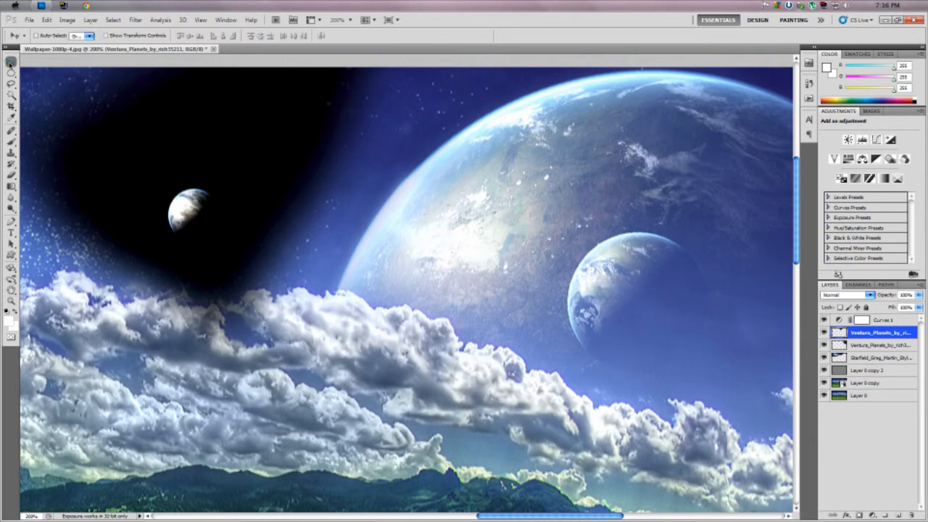
left_click_drag(156, 217, 208, 199)
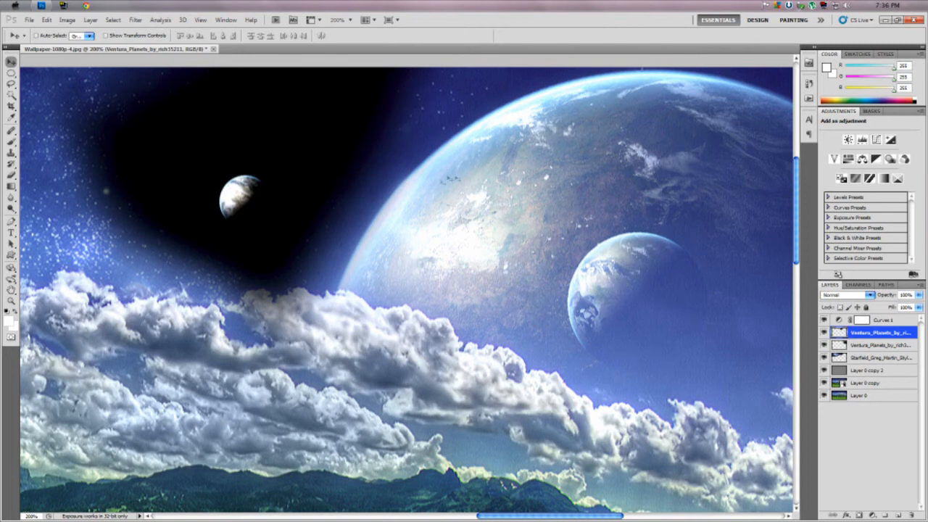
left_click_drag(225, 180, 219, 123)
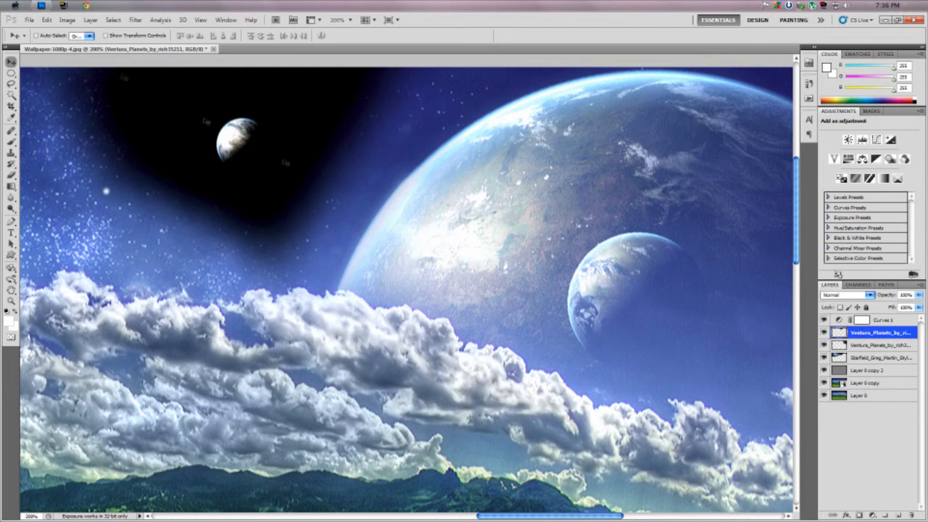
left_click_drag(226, 128, 224, 127)
left_click(847, 294)
left_click(829, 124)
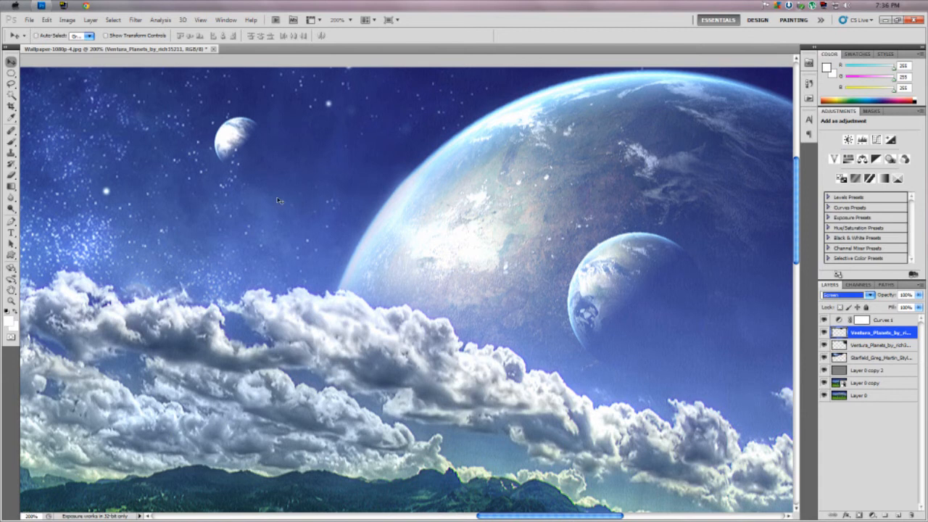
Try the Normal blend mode on the small moon's layer for comparison, and set it back to Screen
mouse_move(798, 216)
left_mouse_down()
mouse_move(799, 185)
mouse_move(799, 206)
left_mouse_up()
left_click(846, 295)
left_click(833, 48)
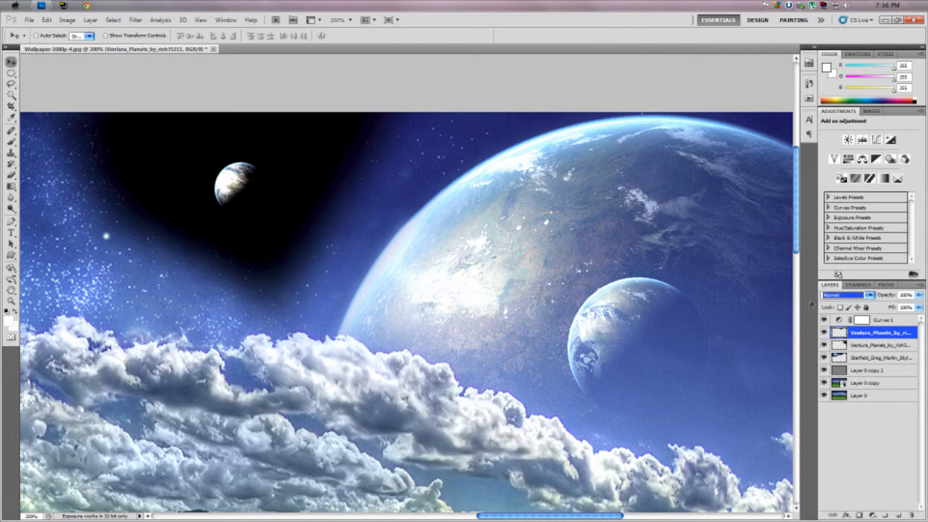
left_click(833, 295)
left_click(829, 123)
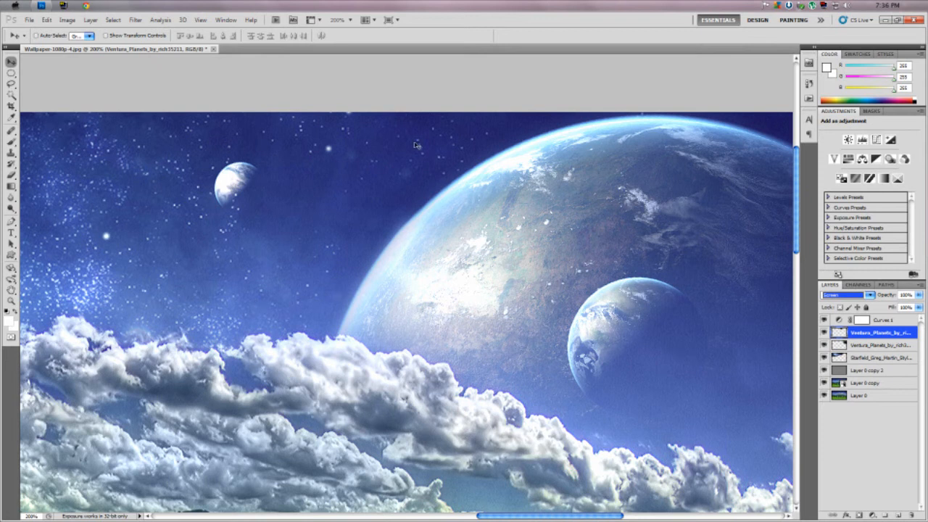
Erase the stars showing through the small moon's dark side from the starfield layer with a small soft eraser
left_click_drag(798, 236, 797, 231)
left_click(870, 357)
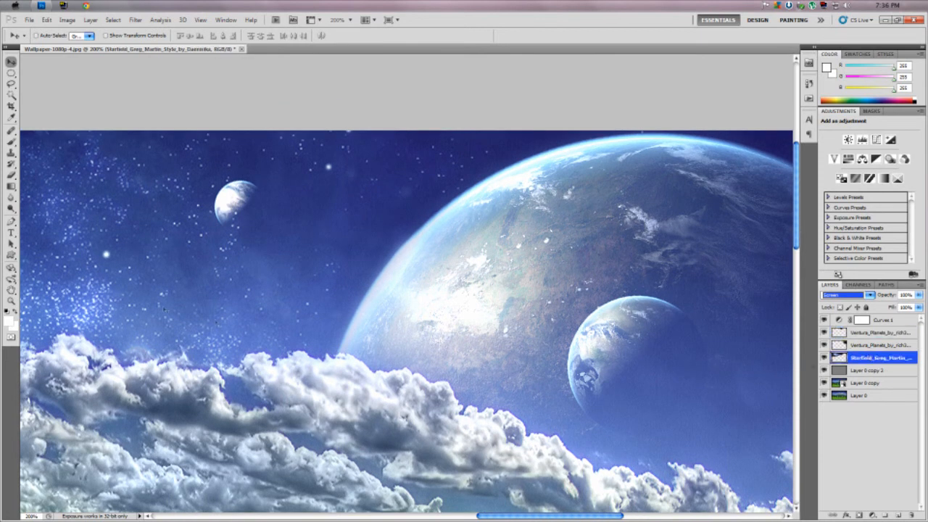
left_click(11, 300)
left_click(251, 185)
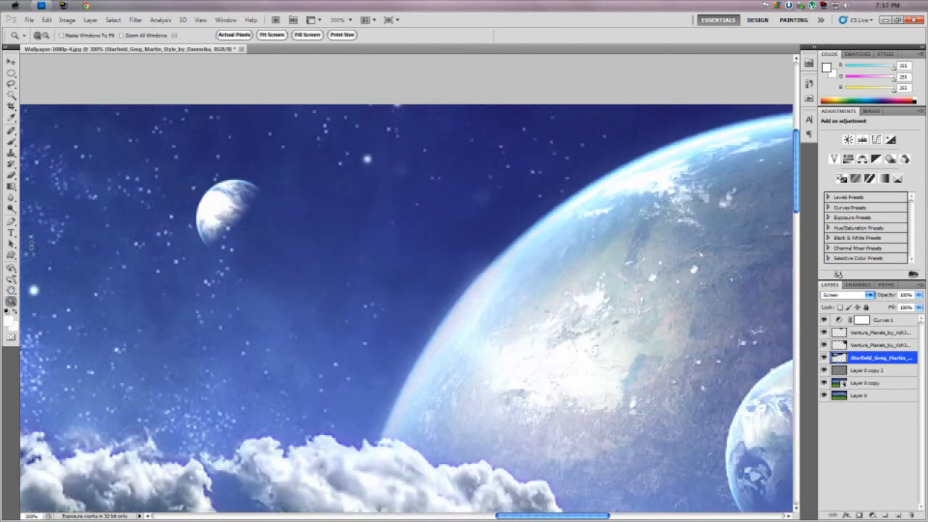
left_click(11, 290)
left_click_drag(206, 215, 357, 223)
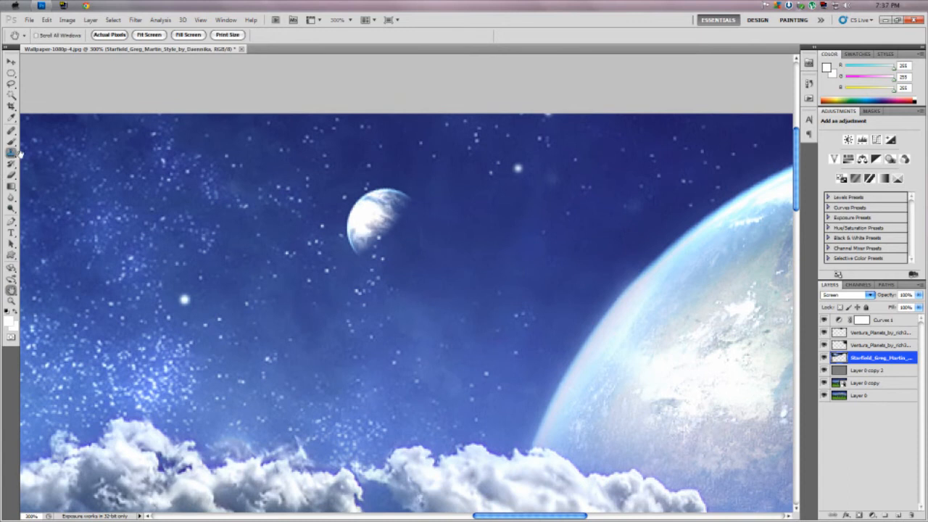
left_click(11, 175)
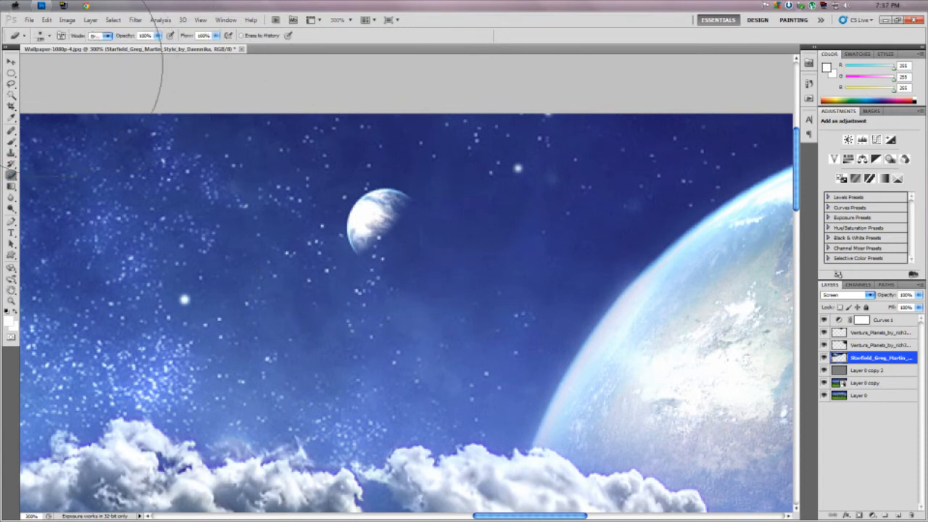
left_click(49, 36)
left_click_drag(42, 63, 27, 63)
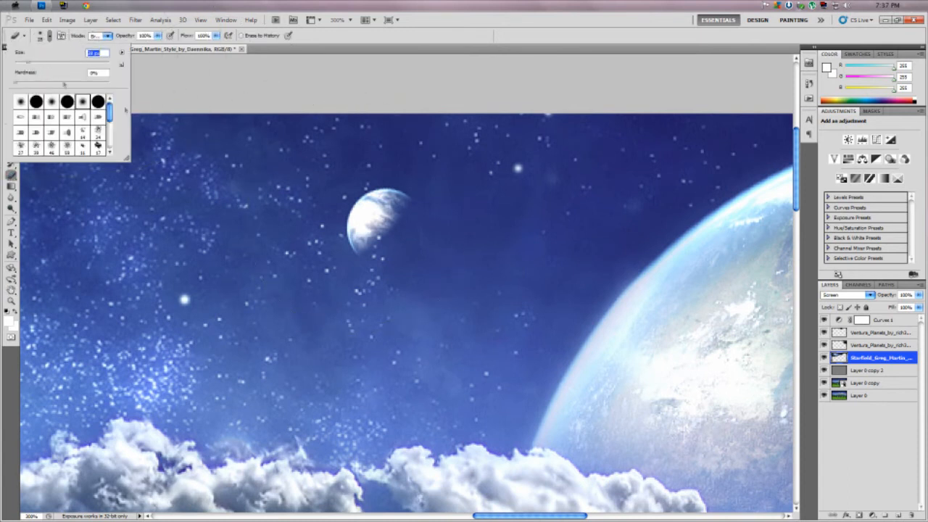
left_click(383, 234)
mouse_move(384, 234)
left_mouse_down()
mouse_move(384, 248)
mouse_move(401, 223)
mouse_move(398, 237)
mouse_move(395, 229)
left_mouse_up()
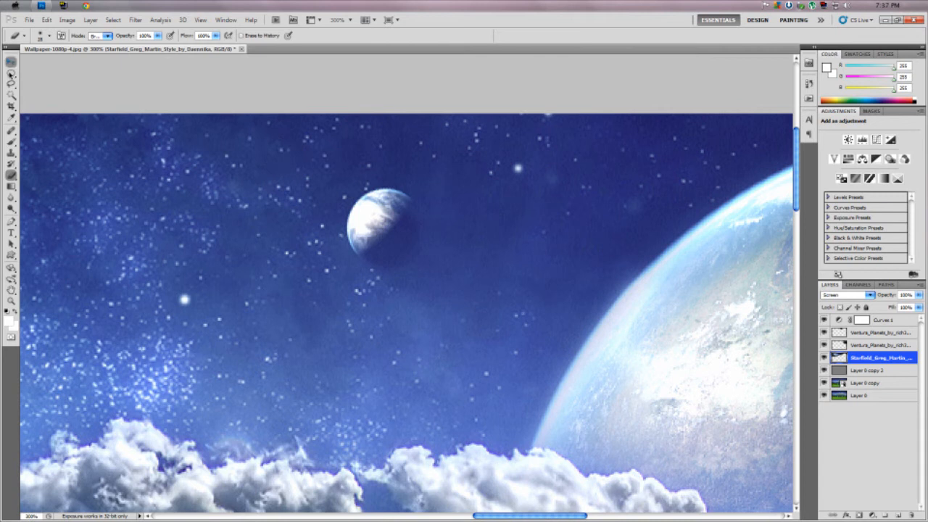
left_click(11, 62)
left_click(10, 301)
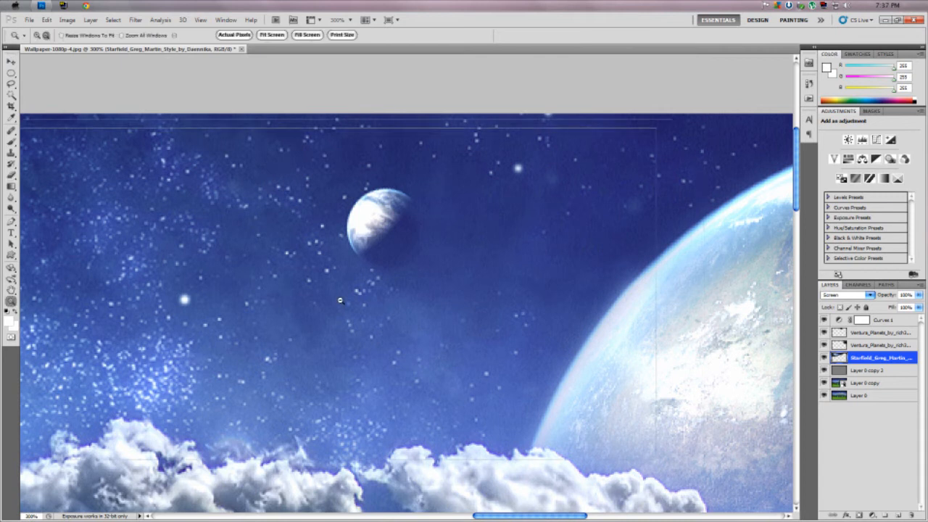
left_click(339, 300, "alt")
left_click(340, 299, "alt")
left_click(339, 299, "alt")
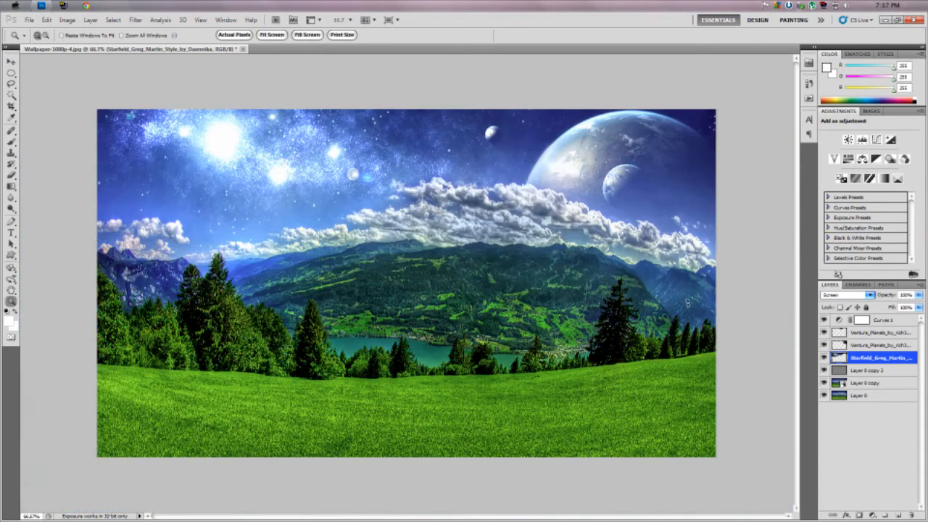
left_click(11, 61)
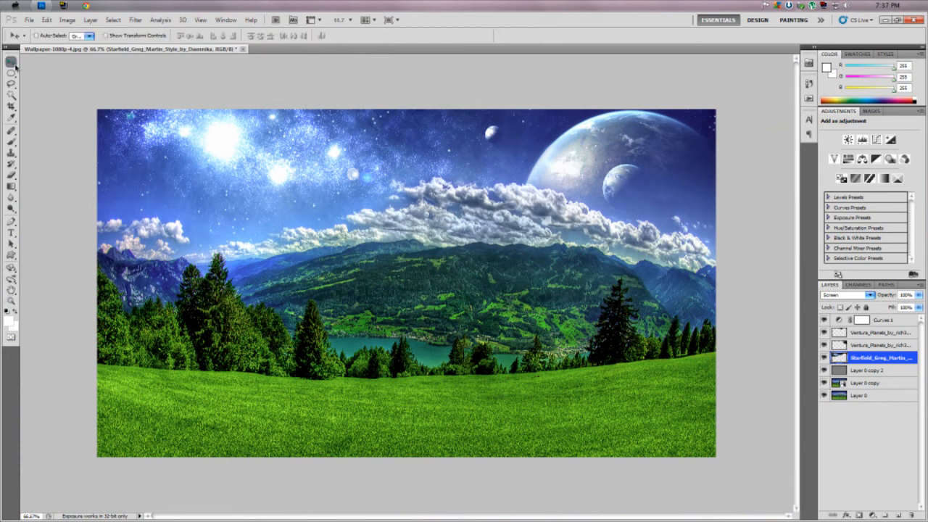
Hide and reshow the Curves 1 adjustment layer to compare the wallpaper with and without it
mouse_move(870, 360)
left_mouse_down()
mouse_move(873, 319)
mouse_move(870, 365)
left_mouse_up()
left_click(823, 320)
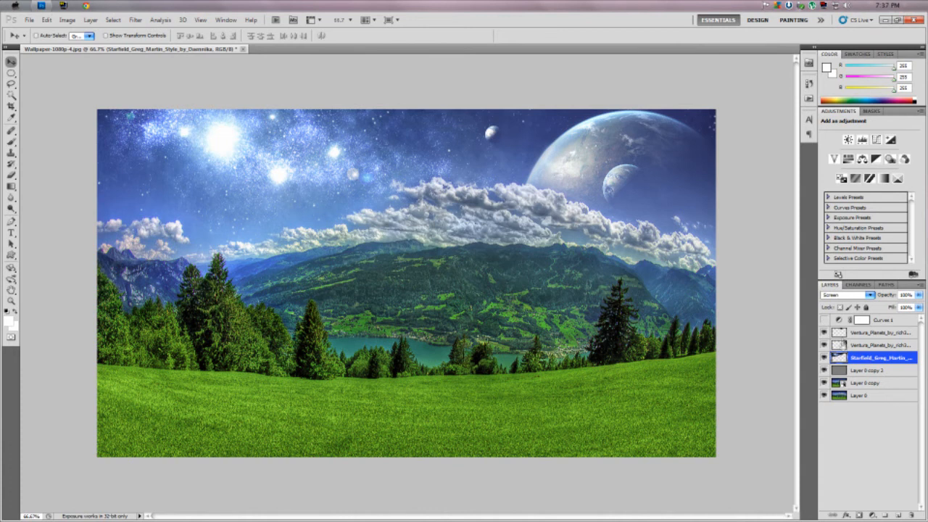
left_click(824, 320)
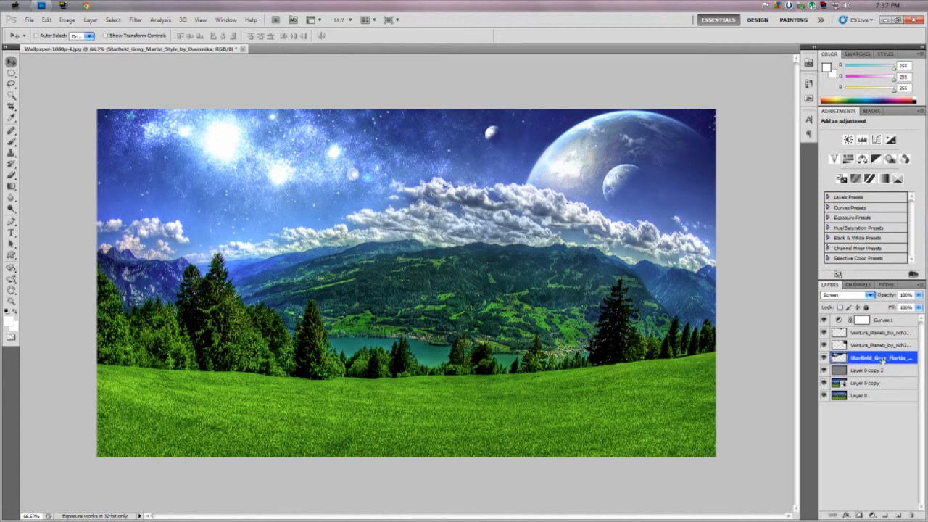
Try a much lower opacity on the starfield layer, restore it to 100%, and deselect the layer
left_click(917, 296)
left_click_drag(910, 306, 884, 304)
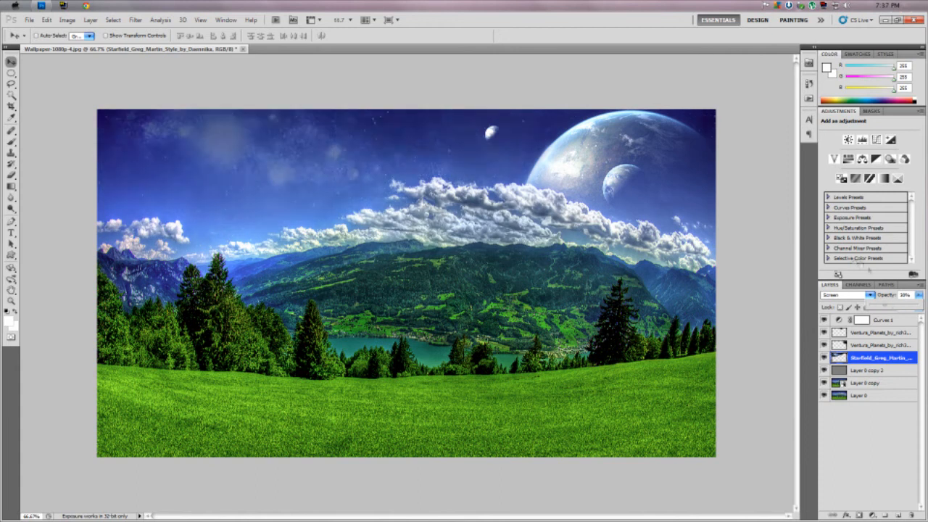
left_click_drag(906, 307, 924, 310)
left_click(862, 437)
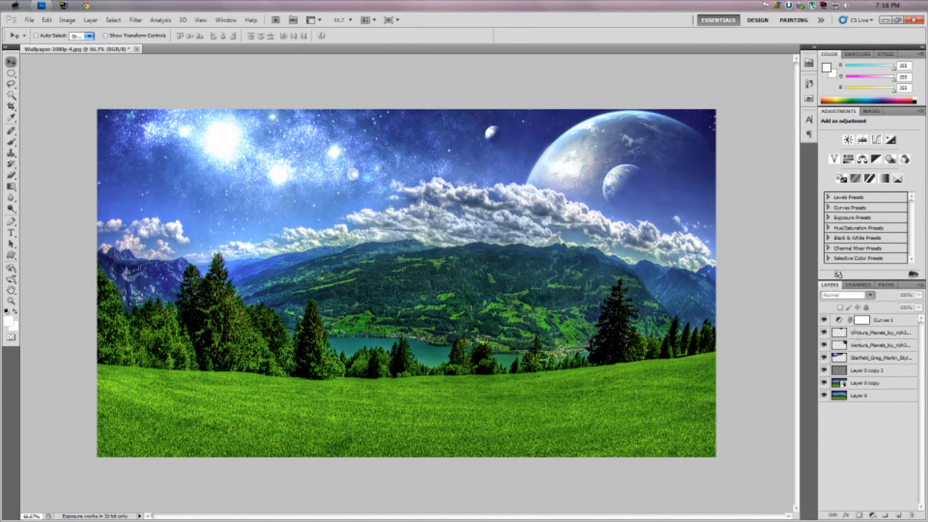
Select the small moon's layer and trace the moon's bright outer edge with a Pen tool path
left_click(861, 335)
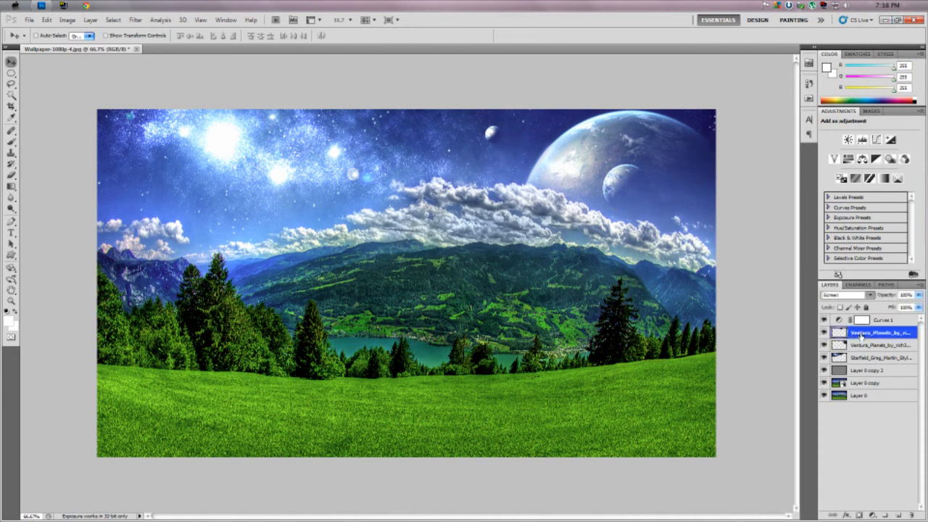
left_click(10, 300)
left_click(498, 129)
left_click(499, 129)
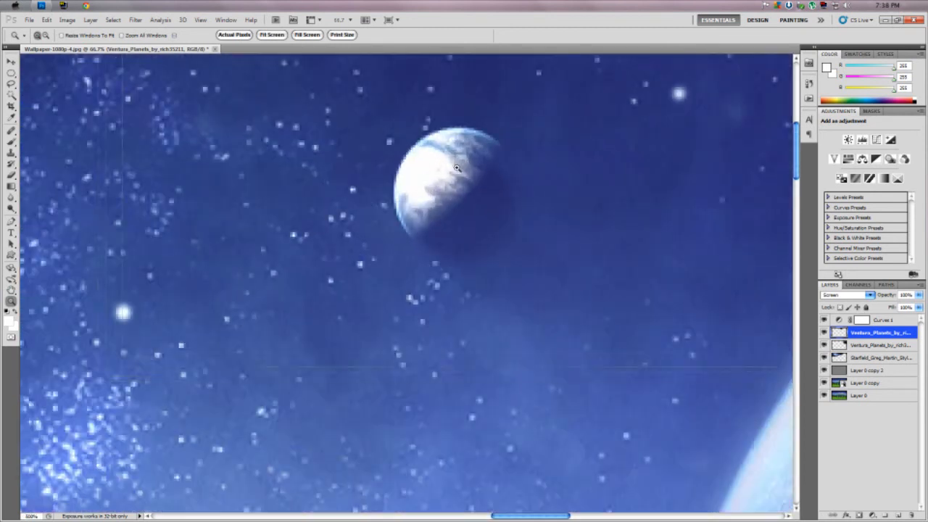
left_click(483, 147)
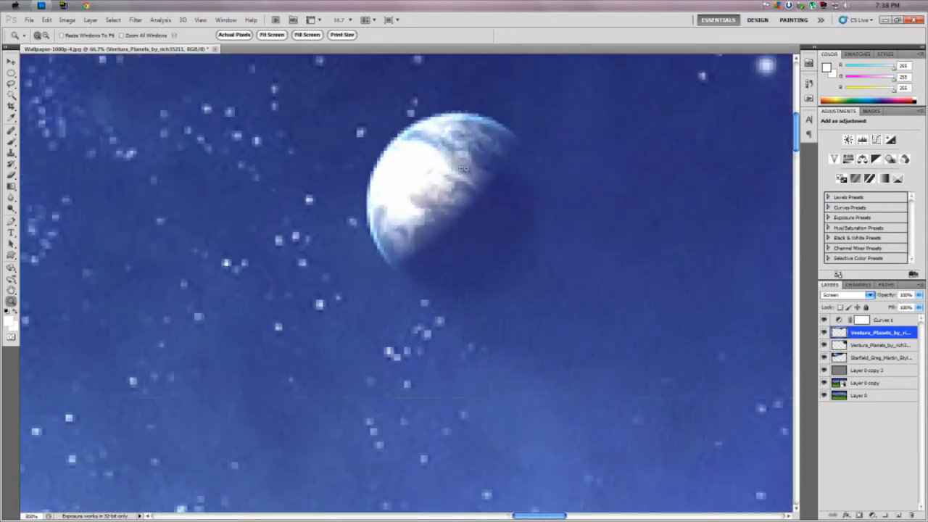
left_click(463, 168)
left_click_drag(797, 128, 797, 121)
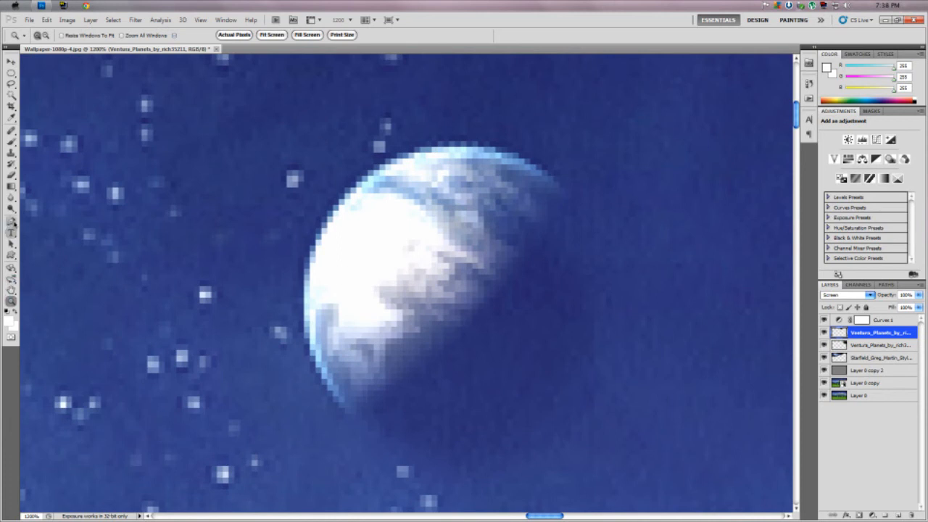
left_click(10, 221)
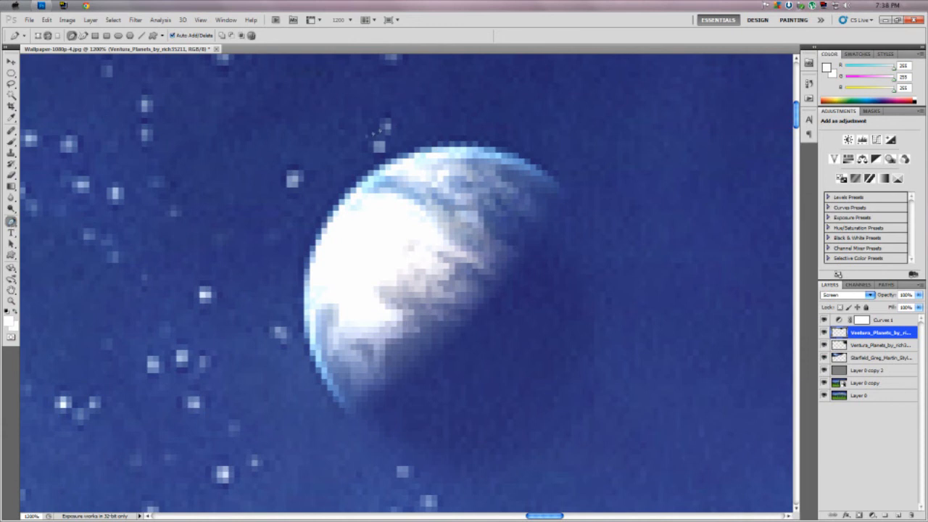
left_click(358, 179)
left_click(342, 195)
left_click(306, 263)
left_click(304, 330)
left_click(307, 347)
Delete the path traced along the small moon's edge
left_click(11, 62)
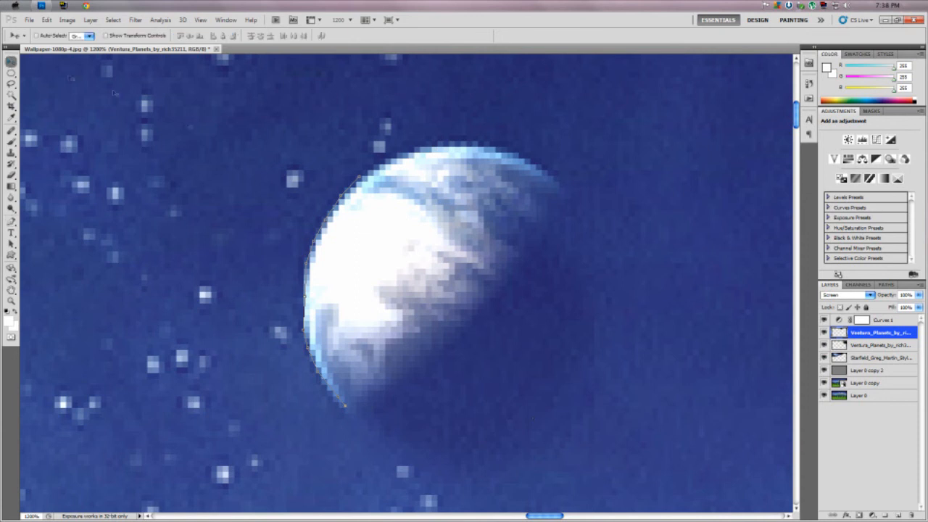
right_click(313, 292)
right_click(306, 284)
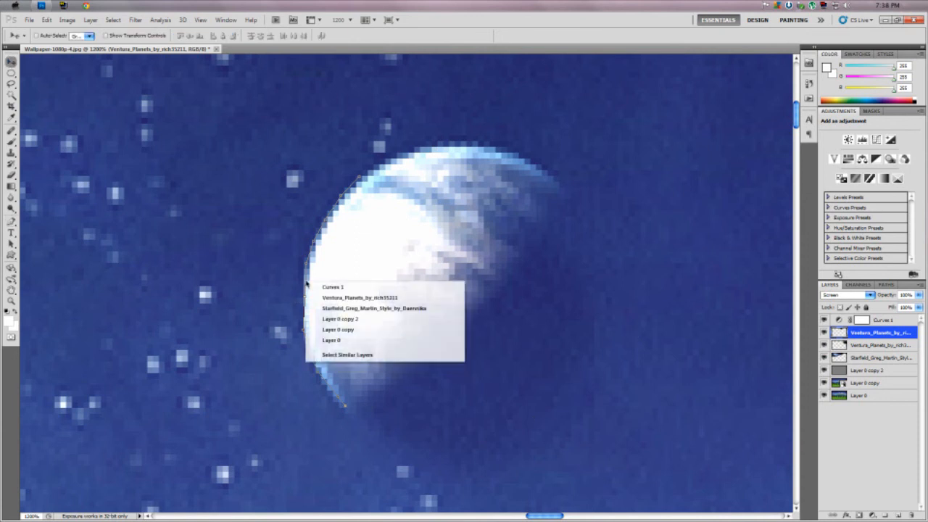
left_click(11, 222)
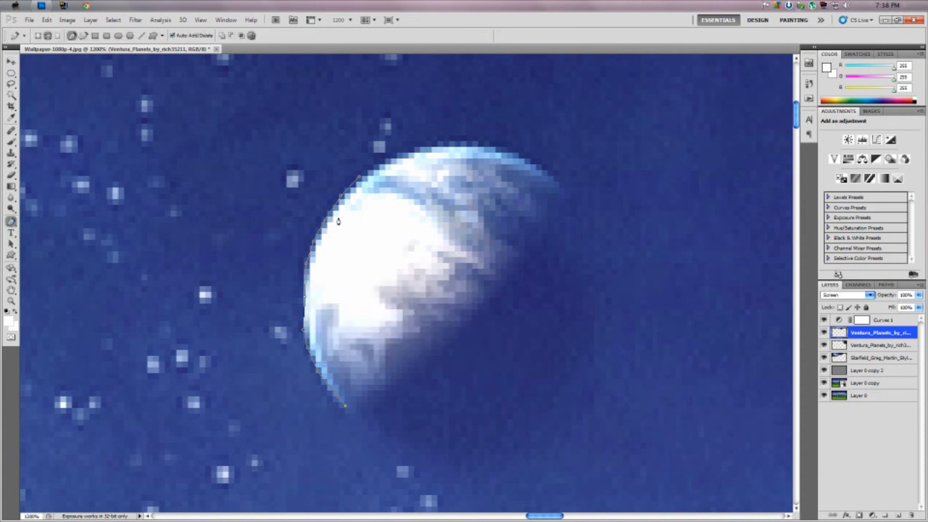
right_click(328, 221)
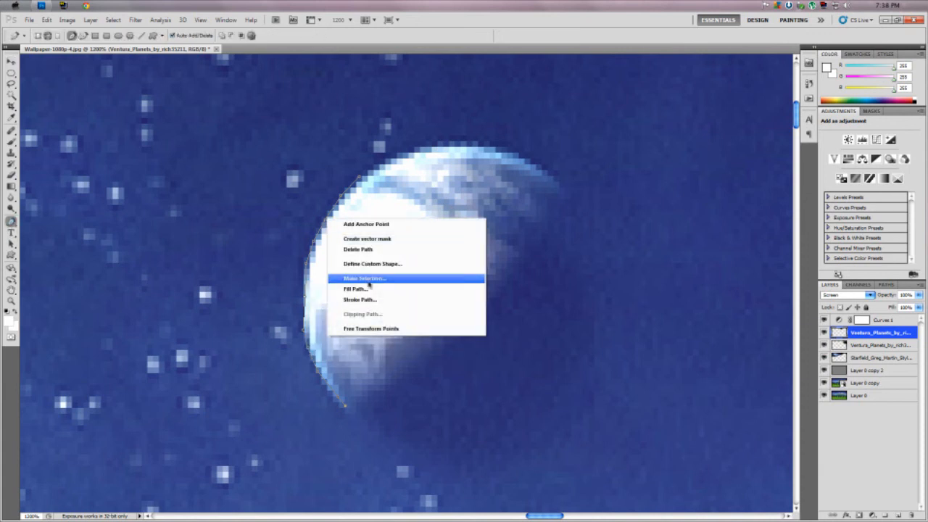
left_click(373, 250)
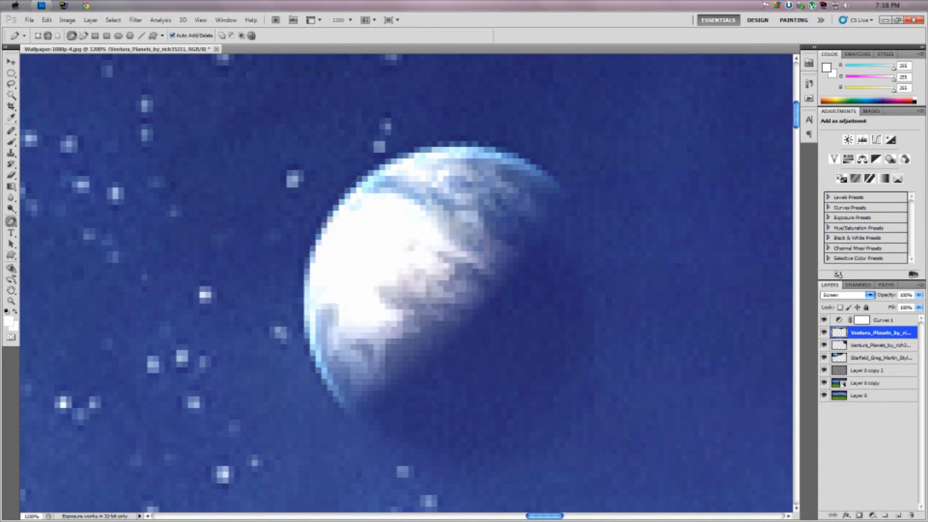
Examine how the small moon fits in with the sky and the whole wallpaper
left_click(11, 300)
left_click(360, 244, "alt")
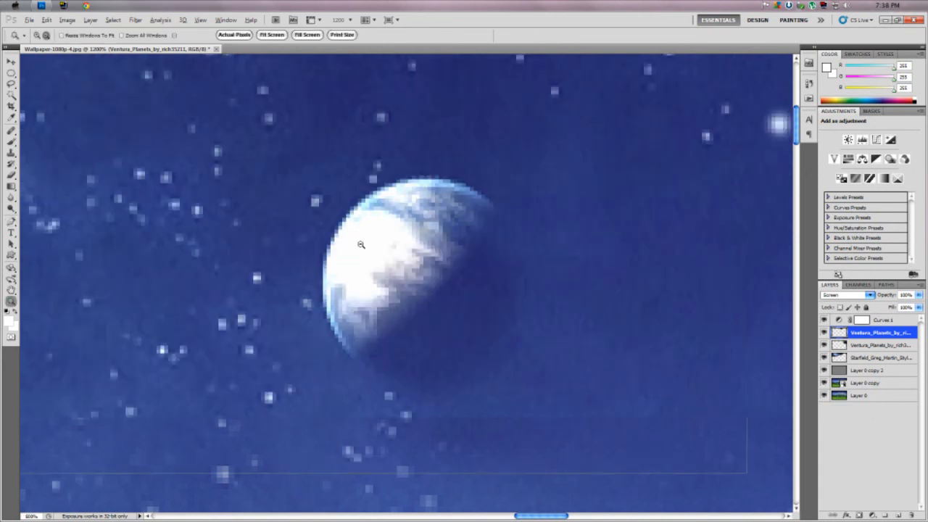
left_click(361, 244, "alt")
left_click(361, 245, "alt")
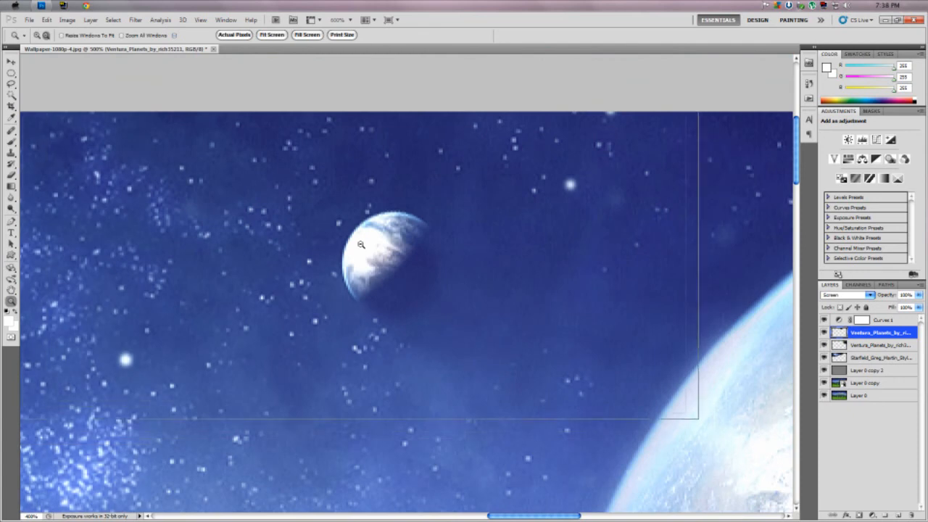
left_click(361, 244, "alt")
left_click(361, 244, "alt")
left_click(361, 244, "alt")
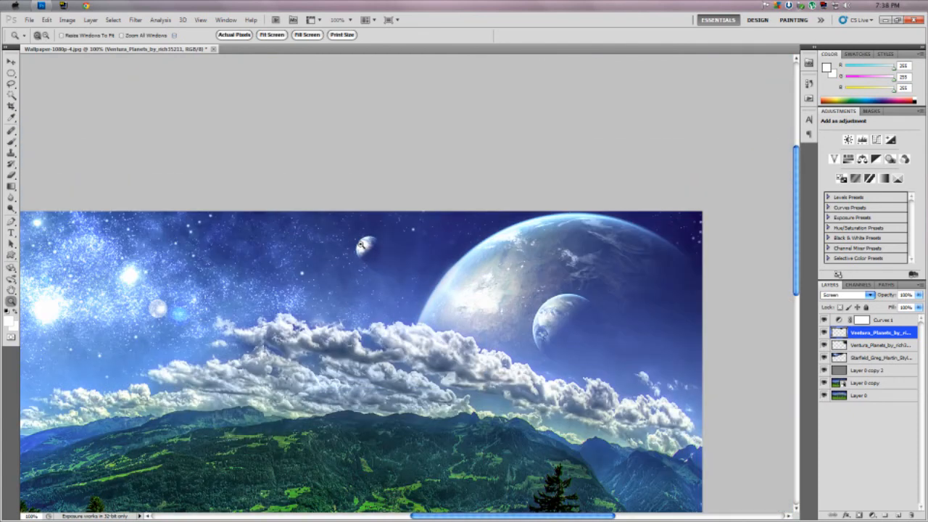
scroll(437, 250, "down", 5)
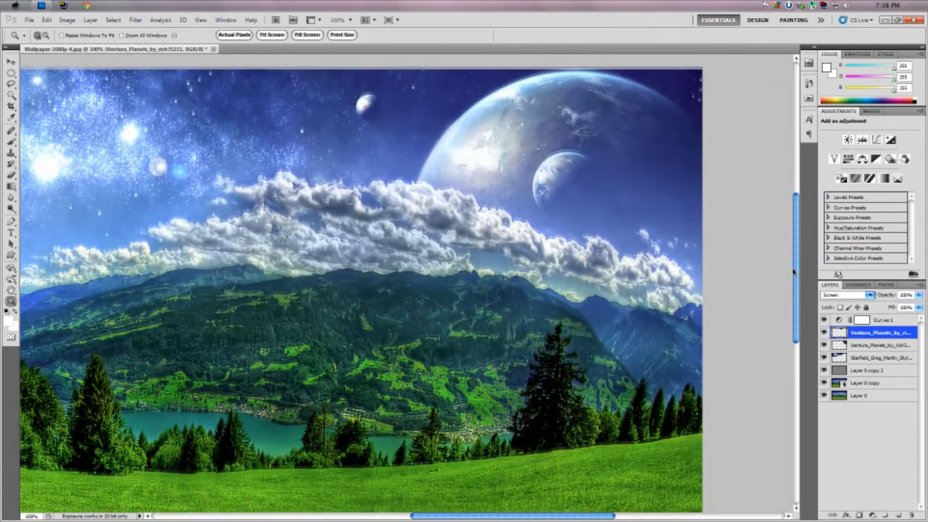
left_click(437, 250, "alt")
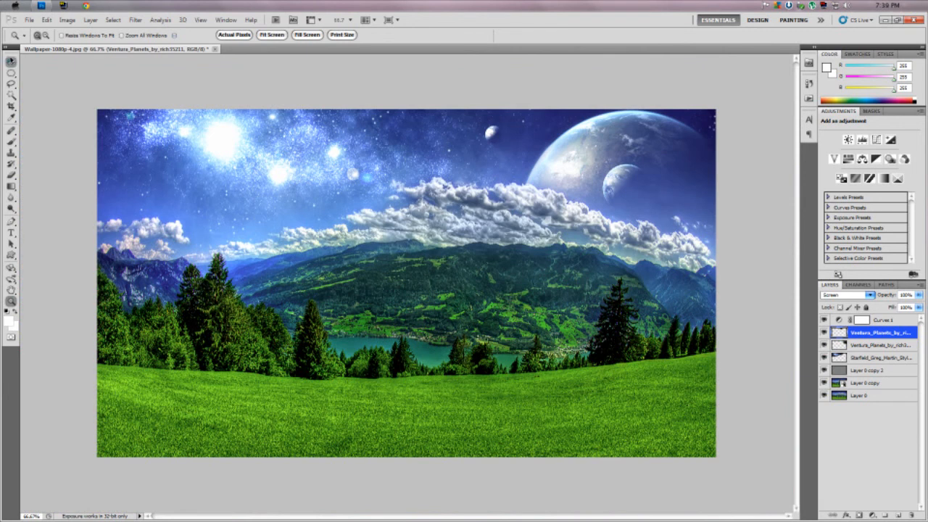
left_click(9, 64)
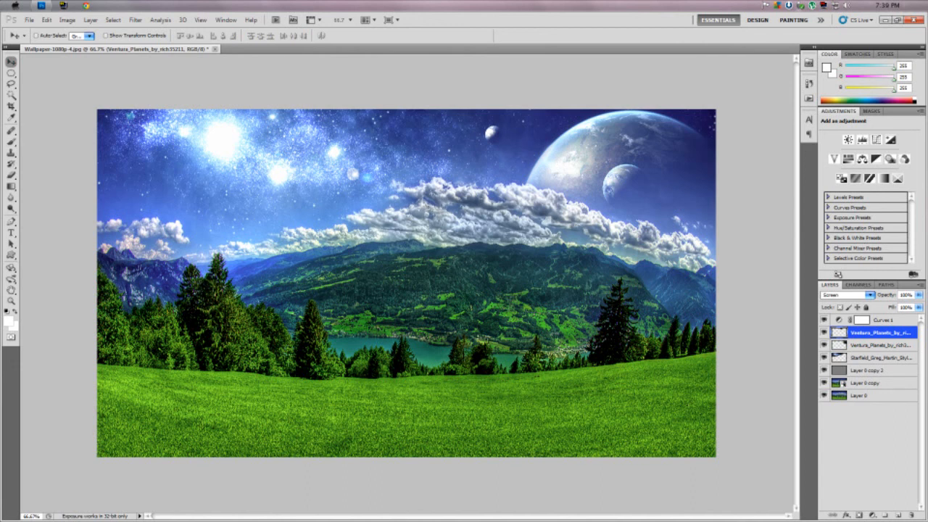
Select the starfield layer and enlarge the Eraser to a big soft brush with 0% hardness
left_click(870, 357)
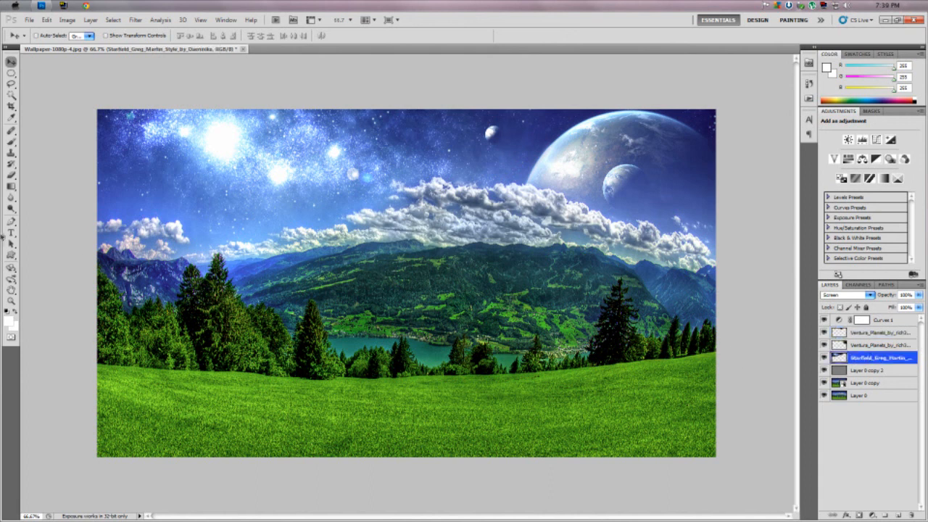
left_click(11, 164)
left_click(11, 175)
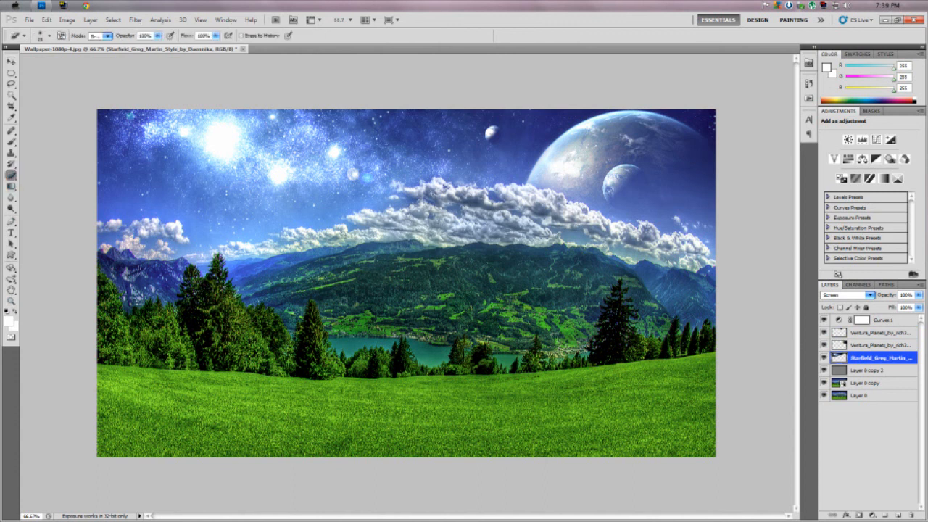
left_click(48, 35)
left_click_drag(83, 63, 95, 64)
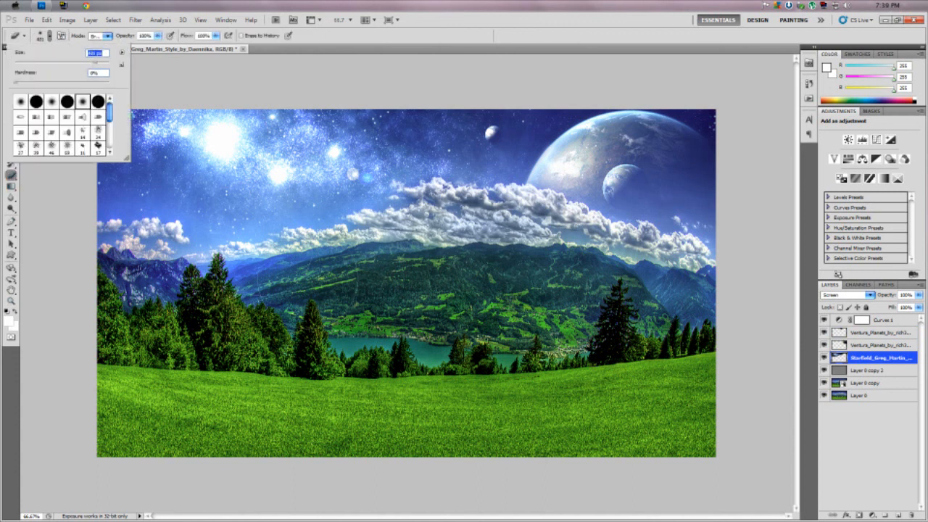
key("Return")
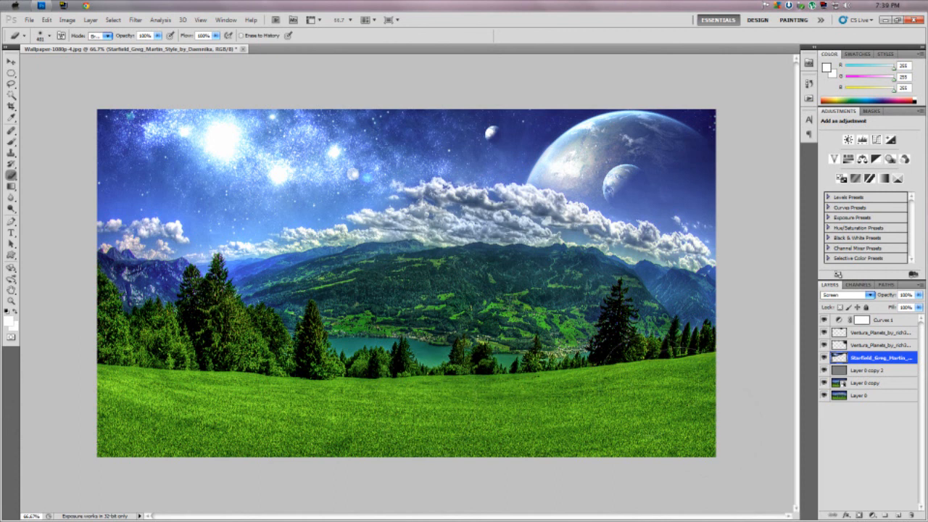
left_click(11, 62)
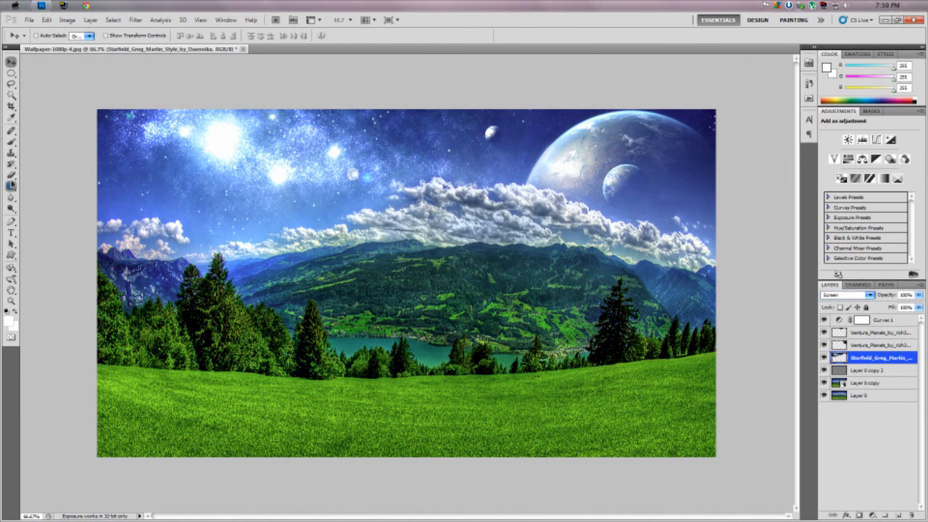
left_click(11, 175)
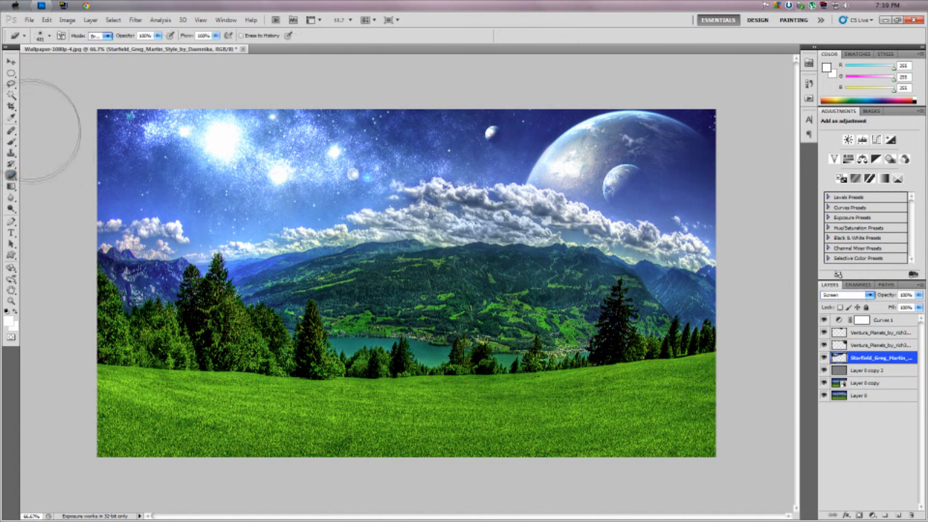
left_click(10, 62)
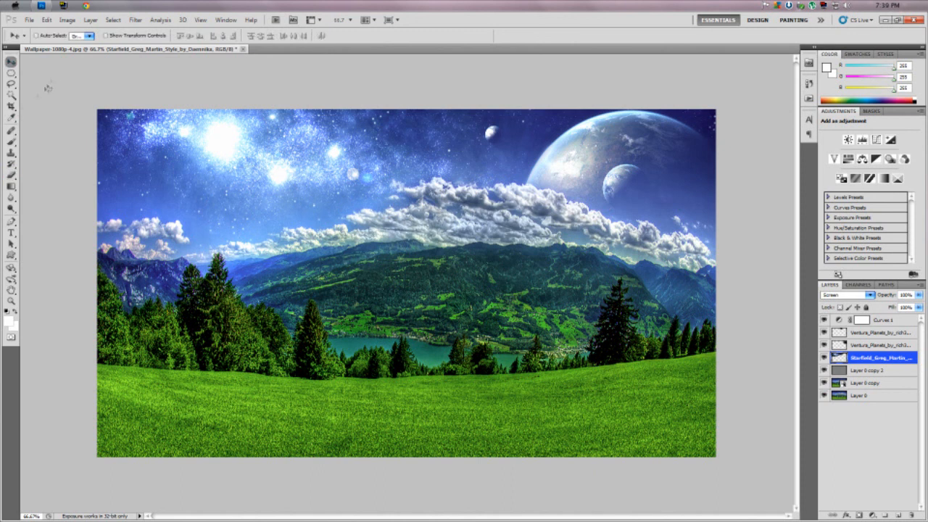